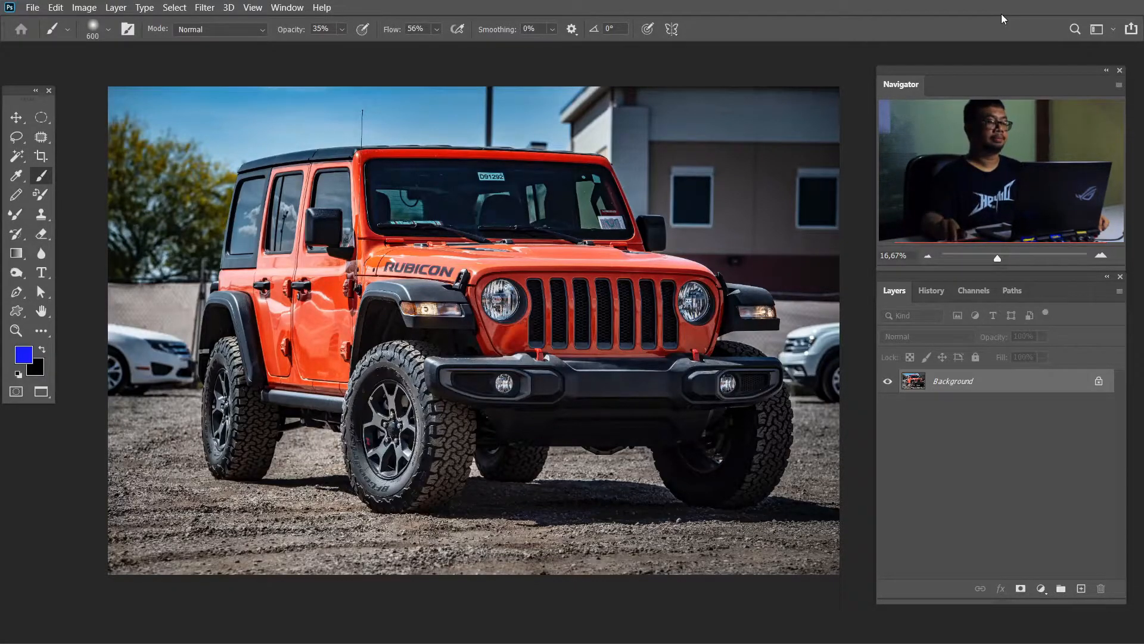
# Step: Start a Pen path where the front tyre meets the bumper's top edge and trace the tyre's upper curve with smooth points
pyautogui.press('z')
pyautogui.moveTo(395, 434); pyautogui.dragTo(548, 309)
pyautogui.moveTo(485, 329); pyautogui.dragTo(515, 320)
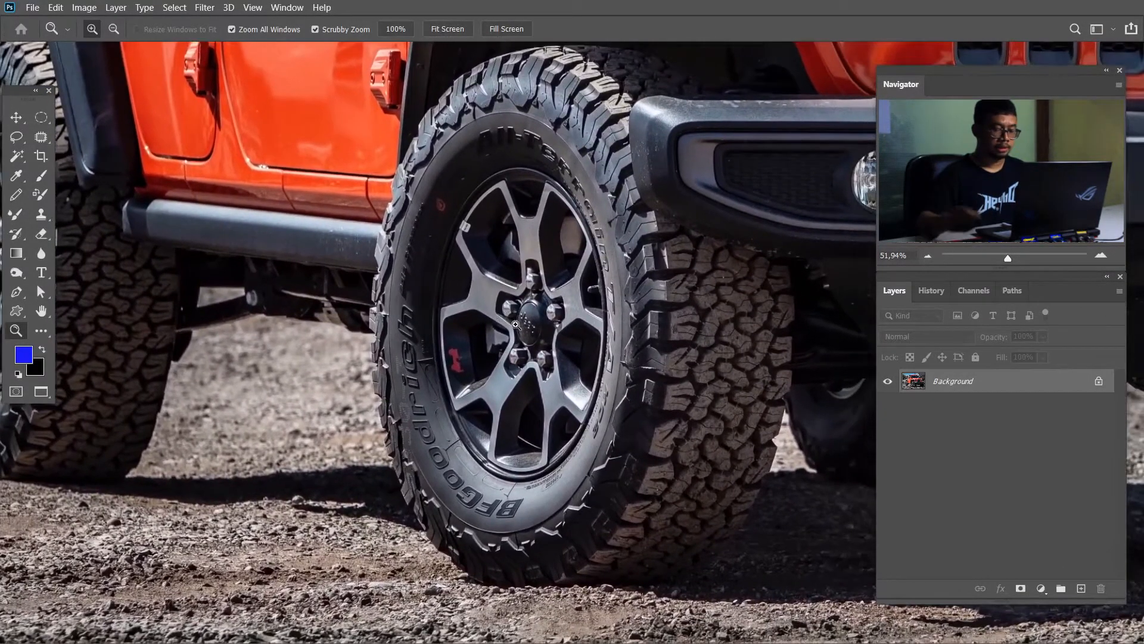
pyautogui.hotkey('ctrl', '+')
pyautogui.hotkey('ctrl', '+')
pyautogui.moveTo(651, 212); pyautogui.dragTo(569, 382)
pyautogui.moveTo(712, 107); pyautogui.dragTo(598, 302)
pyautogui.click(601, 307)
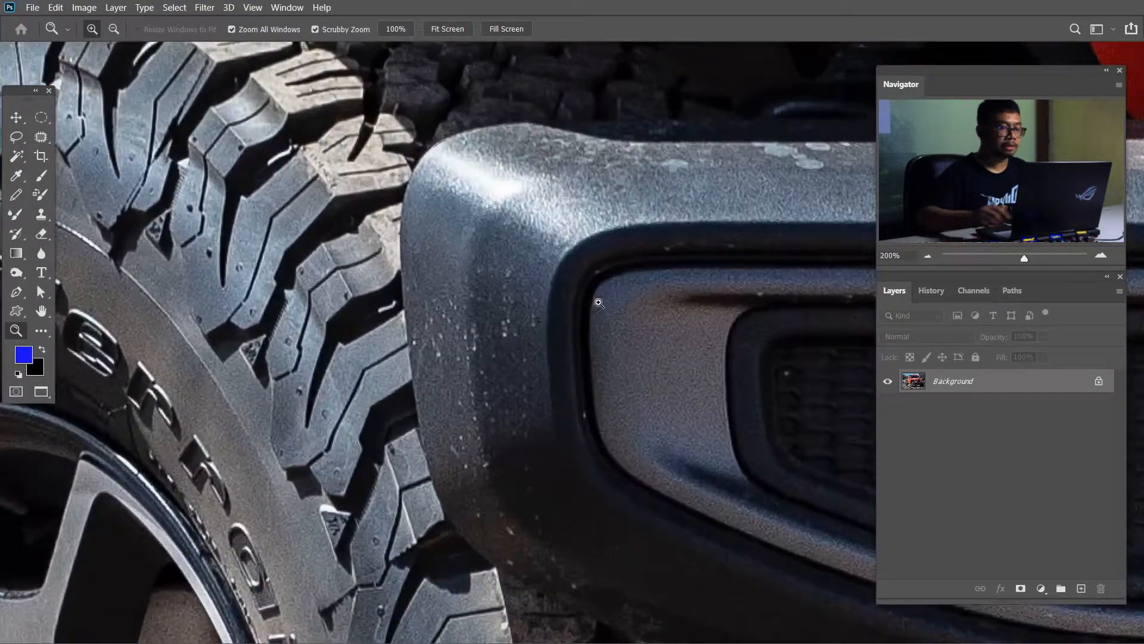
pyautogui.scroll(3, 537, 268)
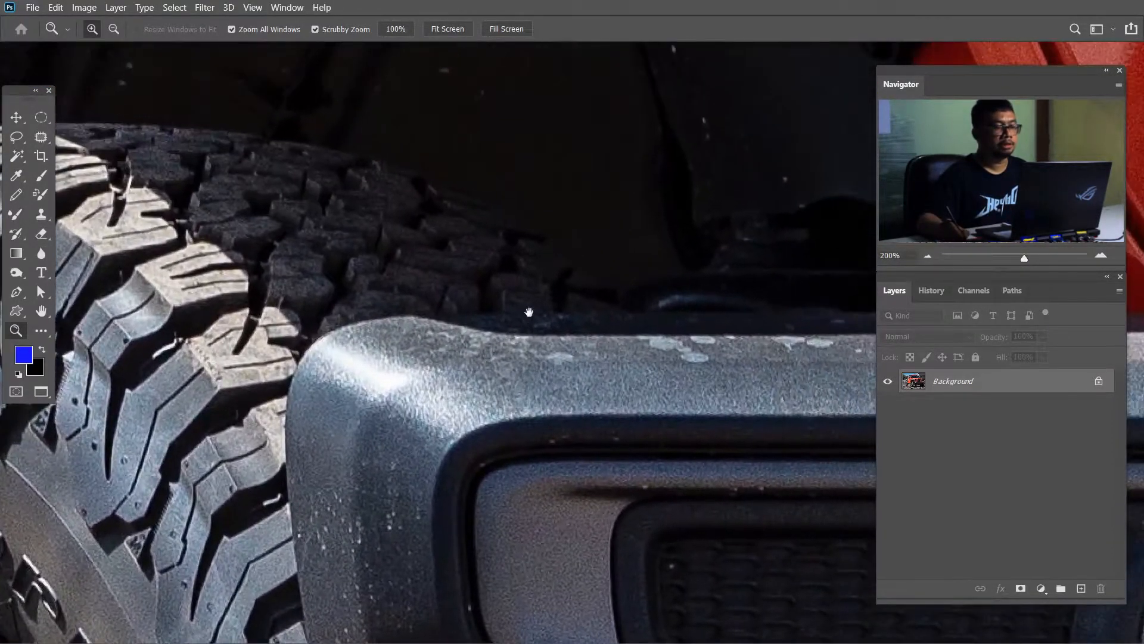
pyautogui.press('p')
pyautogui.click(624, 310)
pyautogui.click(445, 180)
pyautogui.moveTo(445, 181); pyautogui.dragTo(758, 173)
pyautogui.moveTo(445, 147); pyautogui.dragTo(378, 147)
pyautogui.moveTo(317, 173); pyautogui.dragTo(664, 120)
pyautogui.moveTo(402, 189); pyautogui.dragTo(226, 289)
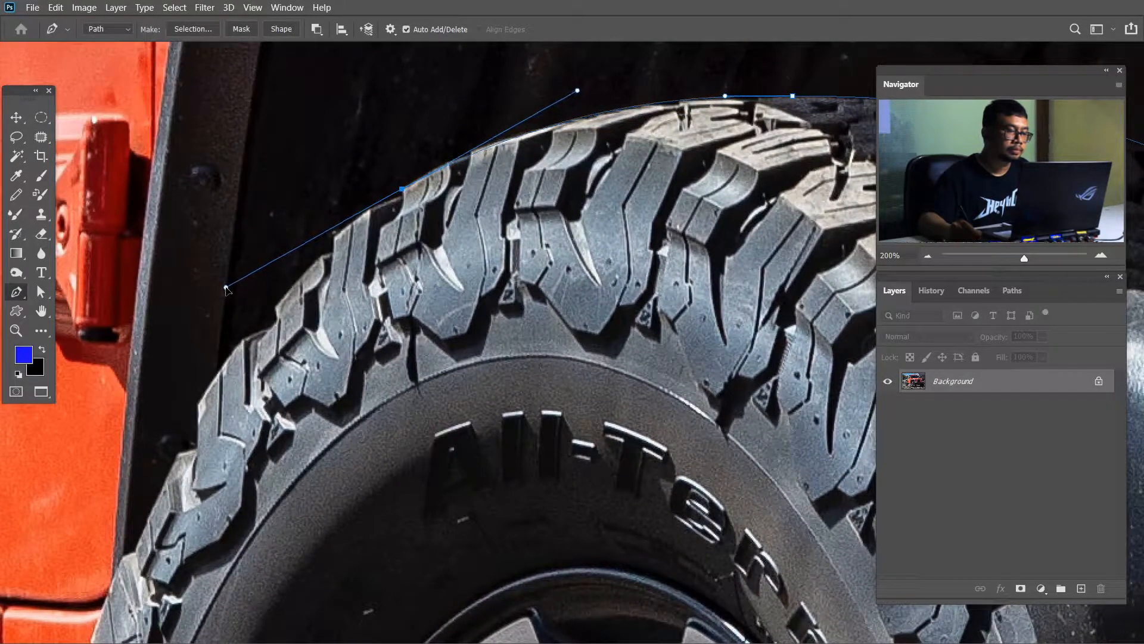
# Step: Continue the path with corner points around the tread blocks on the tyre's upper-left shoulder
pyautogui.click(403, 189)
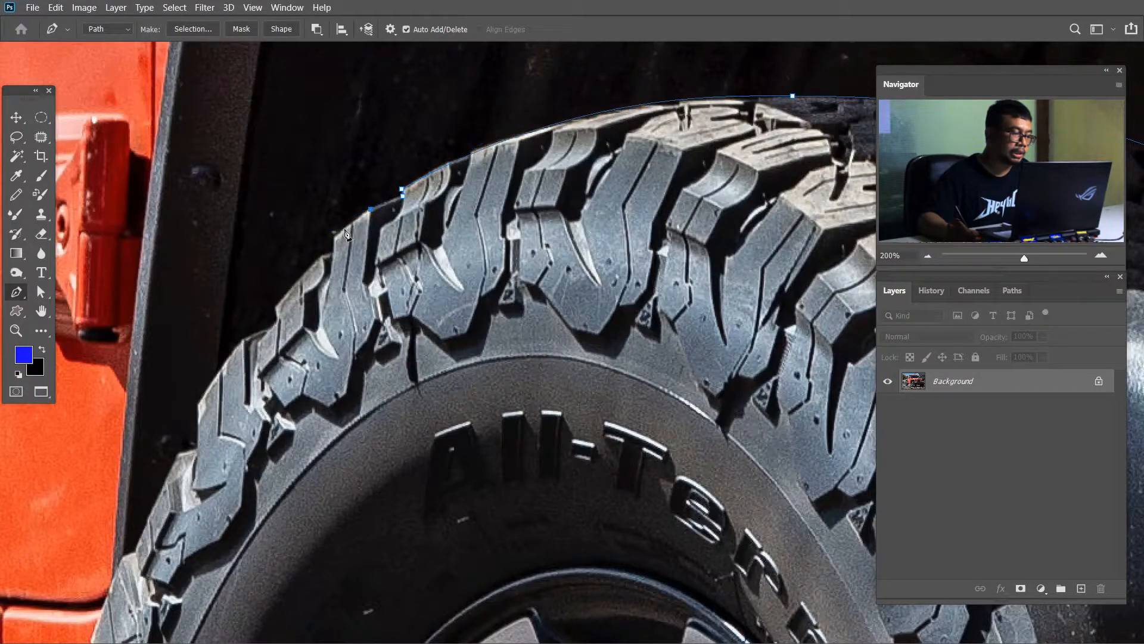
pyautogui.click(334, 236)
pyautogui.click(331, 253)
pyautogui.click(322, 256)
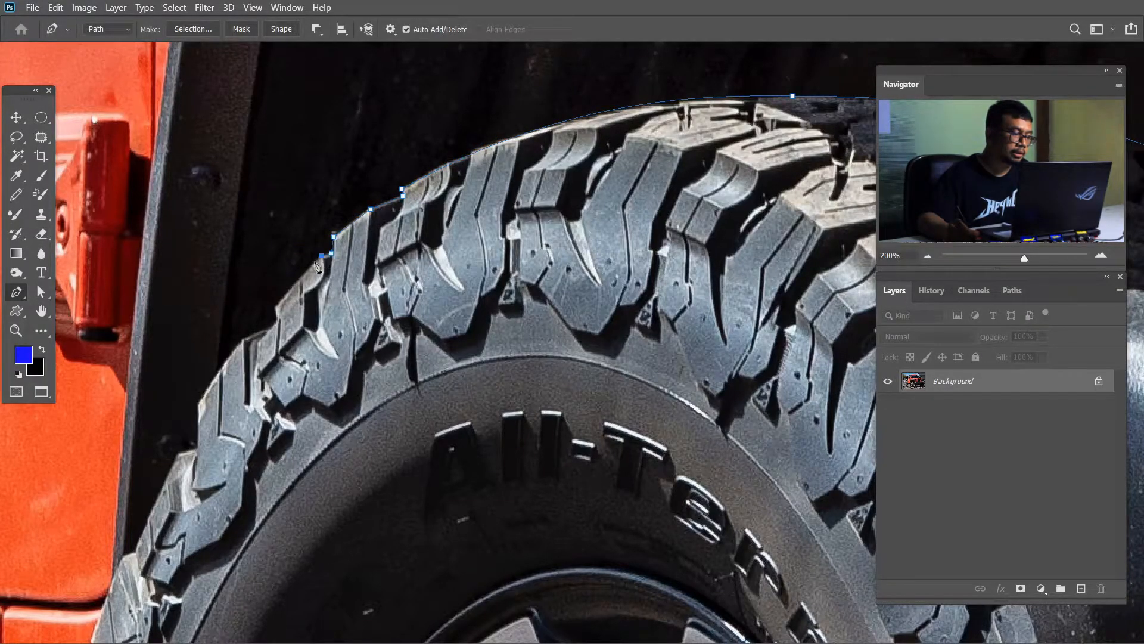
pyautogui.click(275, 306)
pyautogui.click(273, 317)
pyautogui.click(269, 329)
pyautogui.click(243, 339)
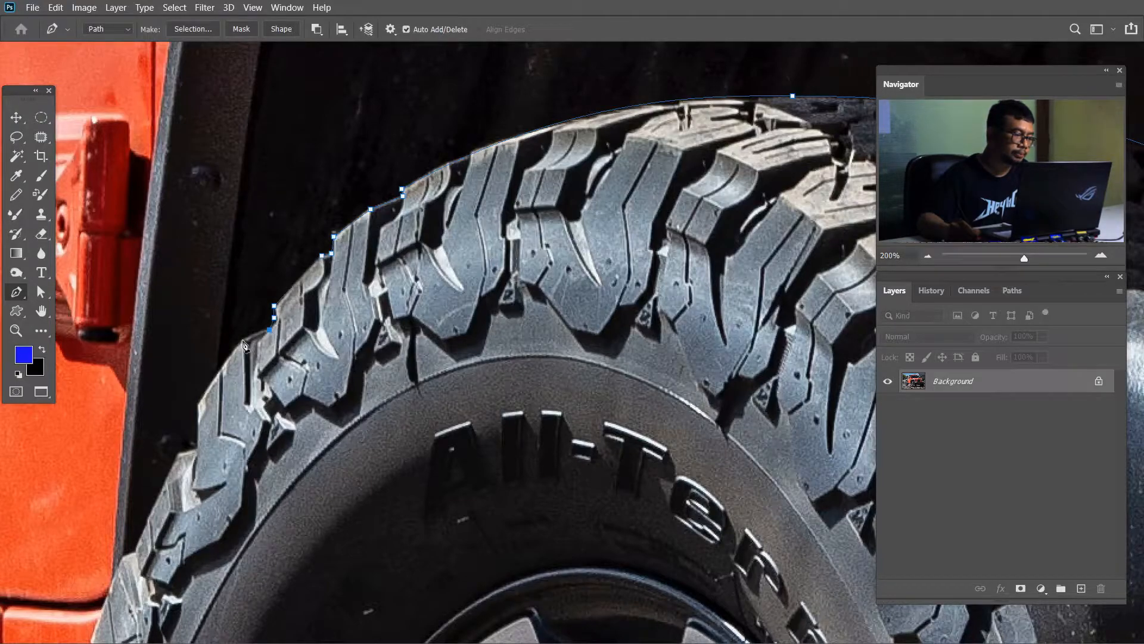
# Step: Extend the path down the outer tread edge where the tyre overlaps the orange door
pyautogui.click(198, 402)
pyautogui.moveTo(200, 423); pyautogui.dragTo(265, 295)
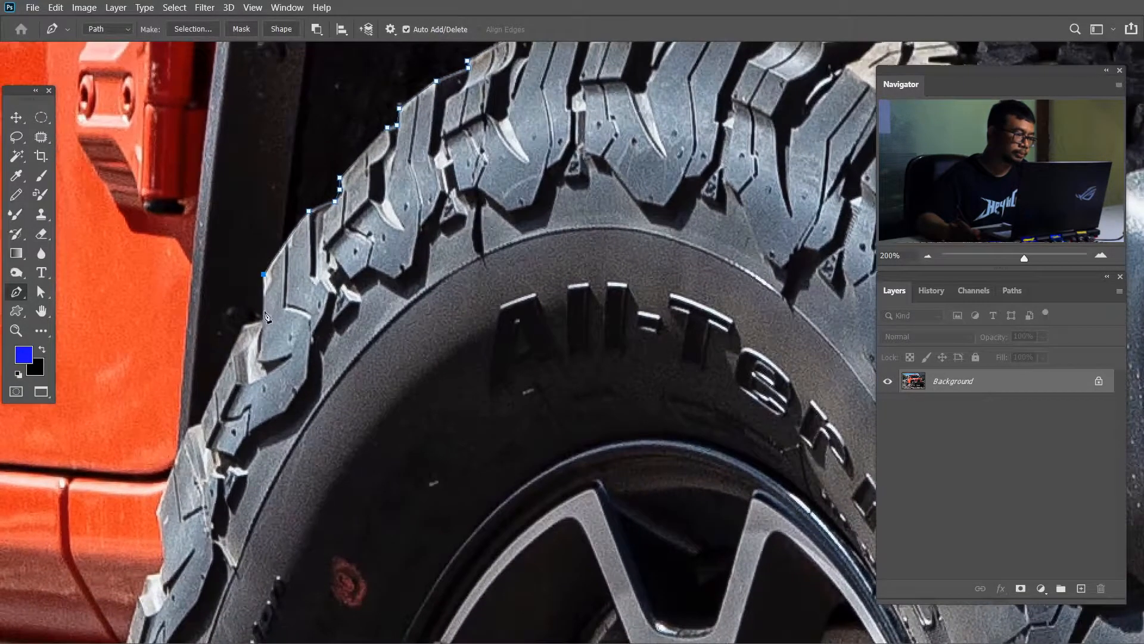
pyautogui.click(263, 324)
pyautogui.click(245, 330)
pyautogui.moveTo(199, 432); pyautogui.dragTo(303, 262)
pyautogui.click(304, 257)
pyautogui.click(295, 263)
pyautogui.click(260, 345)
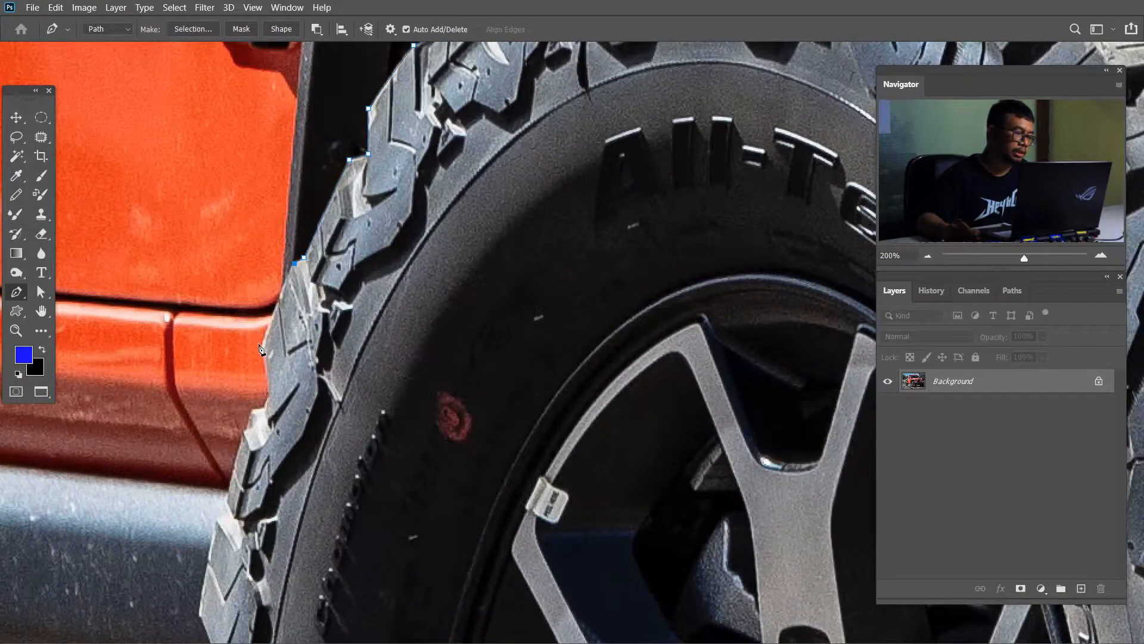
pyautogui.click(268, 391)
pyautogui.click(263, 406)
pyautogui.click(253, 411)
# Step: Trace the tread edge in front of the grey side step with corner points
pyautogui.moveTo(253, 411); pyautogui.dragTo(370, 122)
pyautogui.click(344, 215)
pyautogui.click(345, 225)
pyautogui.click(333, 233)
pyautogui.click(318, 326)
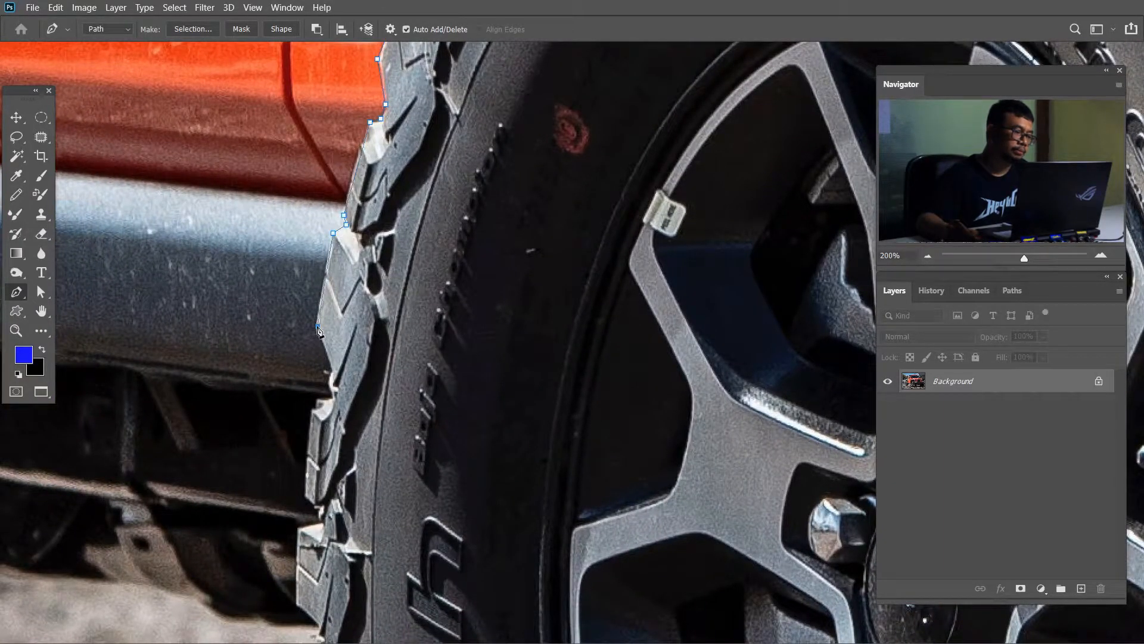
pyautogui.click(331, 369)
pyautogui.moveTo(419, 355); pyautogui.dragTo(429, 302)
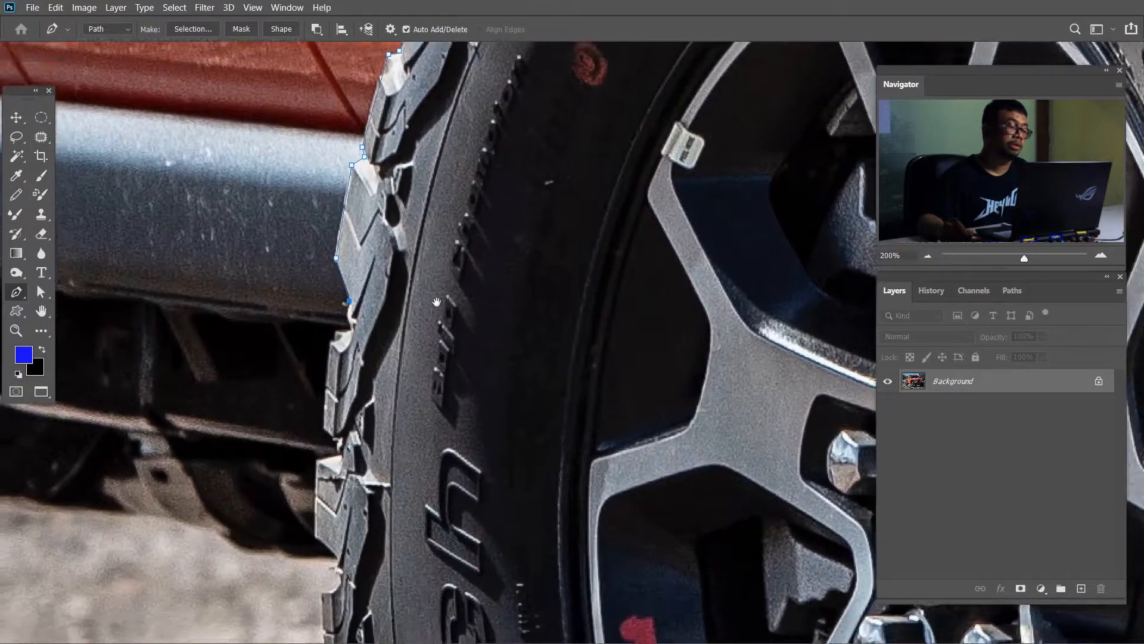
# Step: Carry the path around the tread blocks just below the side step, turning the curved point into a corner
pyautogui.click(351, 293)
pyautogui.click(353, 305)
pyautogui.click(332, 319)
pyautogui.click(328, 408)
pyautogui.click(351, 354)
pyautogui.click(352, 363)
pyautogui.click(330, 372)
pyautogui.moveTo(370, 412); pyautogui.dragTo(376, 293)
pyautogui.click(335, 328)
pyautogui.click(358, 352)
pyautogui.moveTo(341, 385); pyautogui.dragTo(325, 398)
pyautogui.keyDown('alt'); pyautogui.click(341, 384); pyautogui.keyUp('alt')
# Step: Trace the tread blocks down the tyre's lower-left side, following each notch against the ground
pyautogui.moveTo(346, 459); pyautogui.dragTo(379, 199)
pyautogui.click(377, 201)
pyautogui.click(397, 209)
pyautogui.click(399, 229)
pyautogui.click(375, 237)
pyautogui.click(388, 320)
pyautogui.moveTo(401, 375); pyautogui.dragTo(377, 394)
pyautogui.keyDown('alt'); pyautogui.click(400, 375); pyautogui.keyUp('alt')
pyautogui.moveTo(413, 452); pyautogui.dragTo(447, 95)
pyautogui.click(448, 94)
pyautogui.click(475, 117)
pyautogui.click(456, 145)
pyautogui.click(475, 204)
pyautogui.click(495, 216)
pyautogui.click(491, 235)
pyautogui.click(525, 340)
# Step: Carry the path around the tyre's lower-left curve below the BFGoodrich lettering toward the ground
pyautogui.moveTo(550, 394); pyautogui.dragTo(454, 205)
pyautogui.click(455, 206)
pyautogui.click(478, 222)
pyautogui.click(520, 300)
pyautogui.click(528, 319)
pyautogui.click(571, 376)
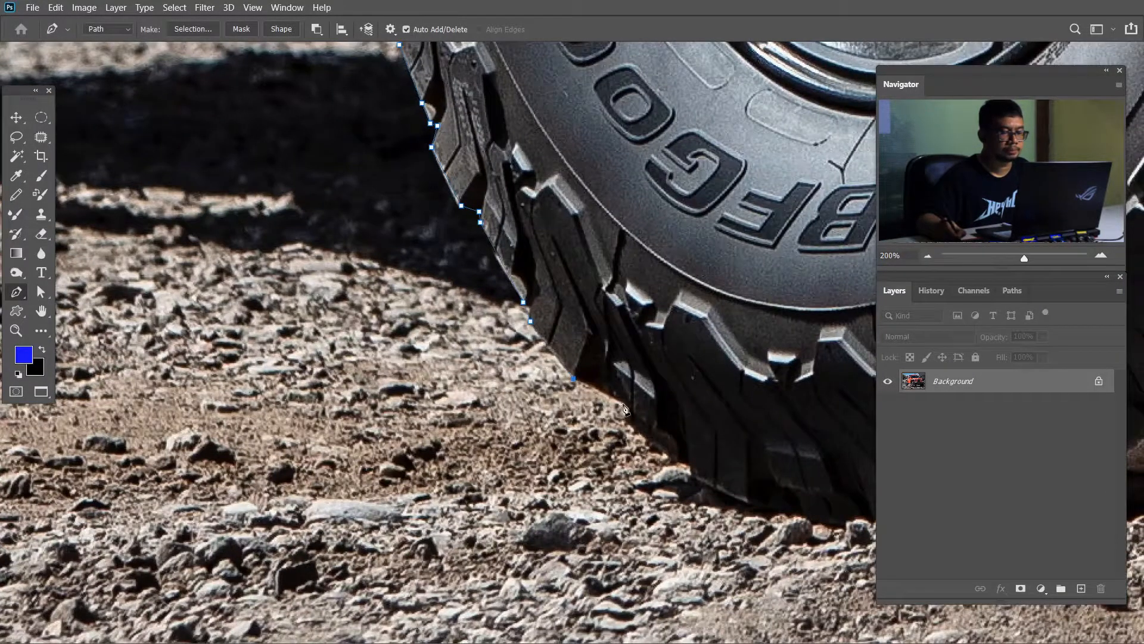
pyautogui.moveTo(618, 401); pyautogui.dragTo(372, 210)
pyautogui.click(373, 228)
pyautogui.click(440, 274)
pyautogui.click(440, 284)
pyautogui.click(499, 311)
# Step: Trace the bottom edge of the tyre along its contact line with the gravel
pyautogui.moveTo(602, 328); pyautogui.dragTo(394, 314)
pyautogui.click(316, 307)
pyautogui.click(330, 306)
pyautogui.click(350, 310)
pyautogui.click(388, 313)
pyautogui.click(453, 313)
pyautogui.click(497, 312)
pyautogui.click(545, 305)
pyautogui.click(575, 309)
pyautogui.click(637, 311)
pyautogui.click(646, 301)
pyautogui.click(674, 312)
pyautogui.click(706, 311)
pyautogui.moveTo(852, 302); pyautogui.dragTo(601, 325)
# Step: Trace the tyre's lower-right curve upward along the shadowed tread blocks
pyautogui.click(340, 325)
pyautogui.click(371, 338)
pyautogui.moveTo(866, 151); pyautogui.dragTo(485, 250)
pyautogui.keyDown('alt'); pyautogui.click(395, 362); pyautogui.keyUp('alt')
pyautogui.click(397, 345)
pyautogui.click(424, 325)
pyautogui.click(468, 263)
pyautogui.click(467, 239)
pyautogui.click(479, 228)
pyautogui.moveTo(535, 108); pyautogui.dragTo(455, 288)
pyautogui.click(429, 343)
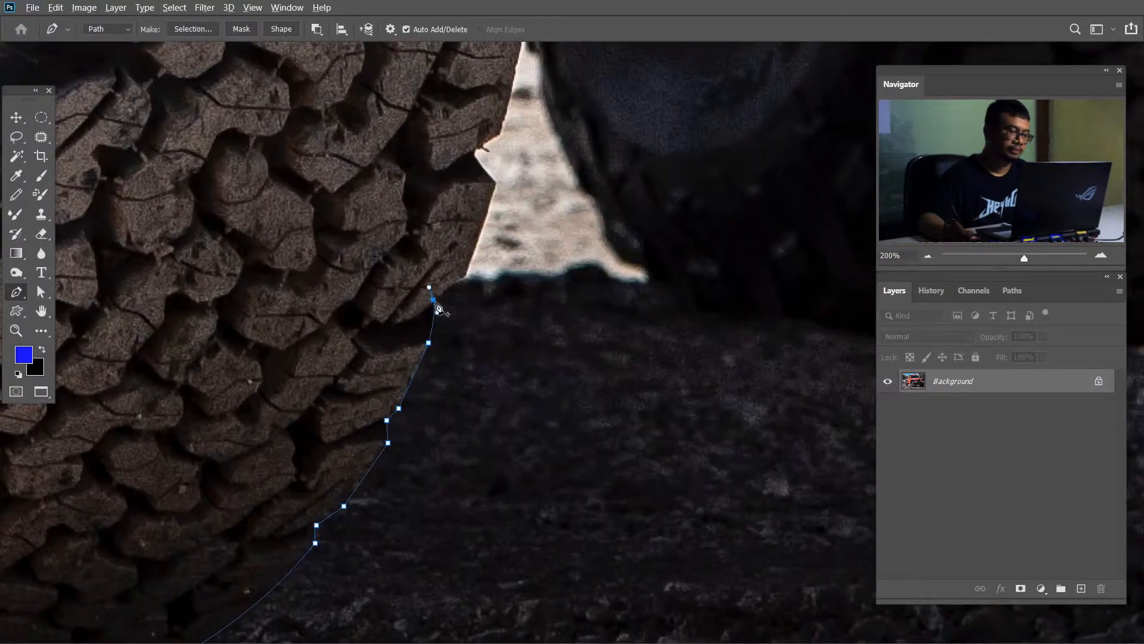
# Step: Extend the path up the tyre's right tread edge beside the bright gap of ground
pyautogui.click(469, 277)
pyautogui.click(500, 185)
pyautogui.click(477, 156)
pyautogui.click(502, 136)
pyautogui.moveTo(525, 48); pyautogui.dragTo(454, 301)
pyautogui.click(459, 265)
pyautogui.click(473, 223)
pyautogui.click(465, 109)
# Step: Trace the remaining right tread edge up to the underside of the bumper
pyautogui.moveTo(480, 110); pyautogui.dragTo(426, 444)
pyautogui.click(415, 349)
pyautogui.click(406, 346)
pyautogui.click(406, 300)
pyautogui.click(425, 286)
pyautogui.click(425, 196)
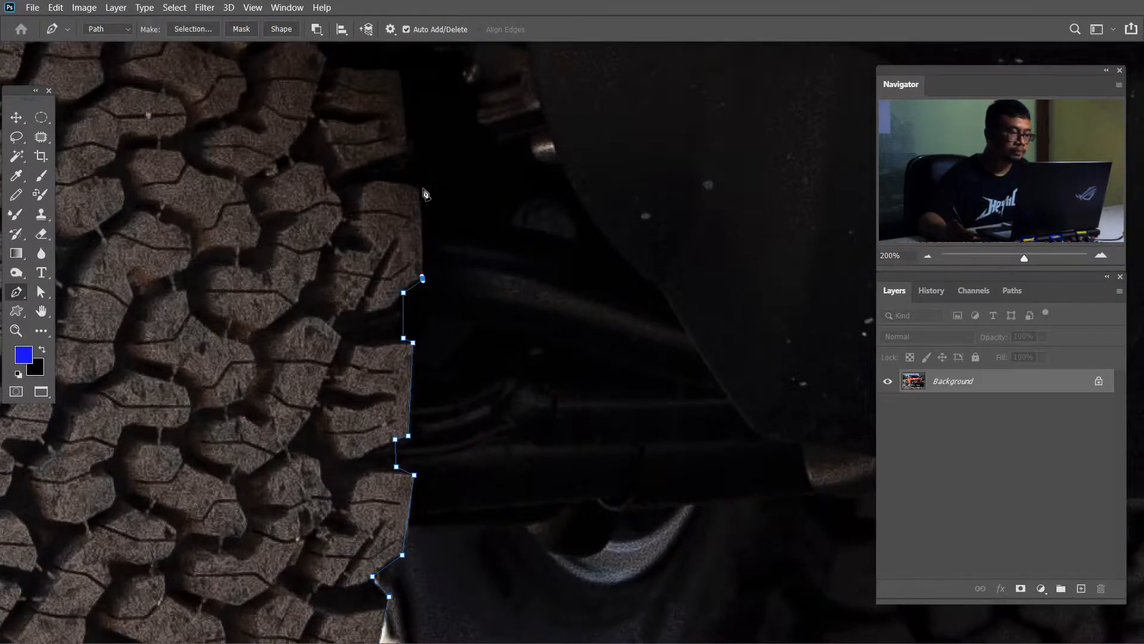
pyautogui.click(413, 161)
pyautogui.moveTo(401, 83); pyautogui.dragTo(438, 280)
pyautogui.click(437, 277)
pyautogui.click(425, 238)
# Step: Follow the bumper's lower edge and rounded corner with the path and close it at its starting point
pyautogui.moveTo(222, 193); pyautogui.dragTo(396, 273)
pyautogui.moveTo(275, 214); pyautogui.dragTo(347, 403)
pyautogui.moveTo(343, 403); pyautogui.dragTo(288, 373)
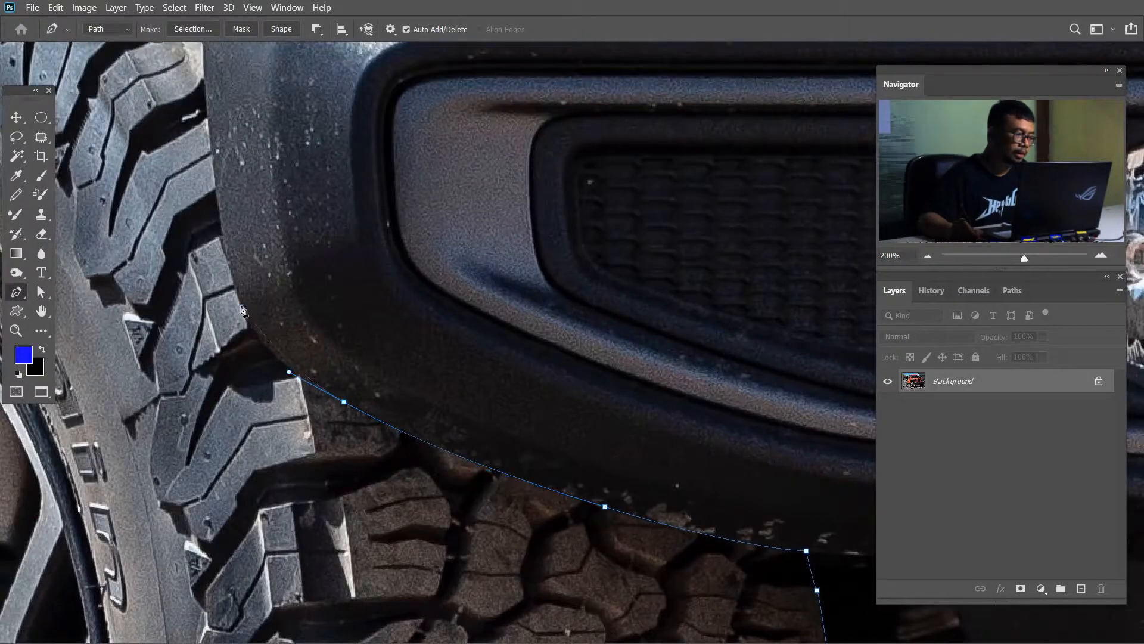
pyautogui.moveTo(241, 307); pyautogui.dragTo(222, 270)
pyautogui.moveTo(201, 88); pyautogui.dragTo(216, 326)
pyautogui.click(220, 325)
pyautogui.click(263, 187)
pyautogui.click(351, 169)
pyautogui.click(557, 166)
# Step: Convert the closed front-wheel path into a selection
pyautogui.hotkey('ctrl', '-')
pyautogui.hotkey('ctrl', '-')
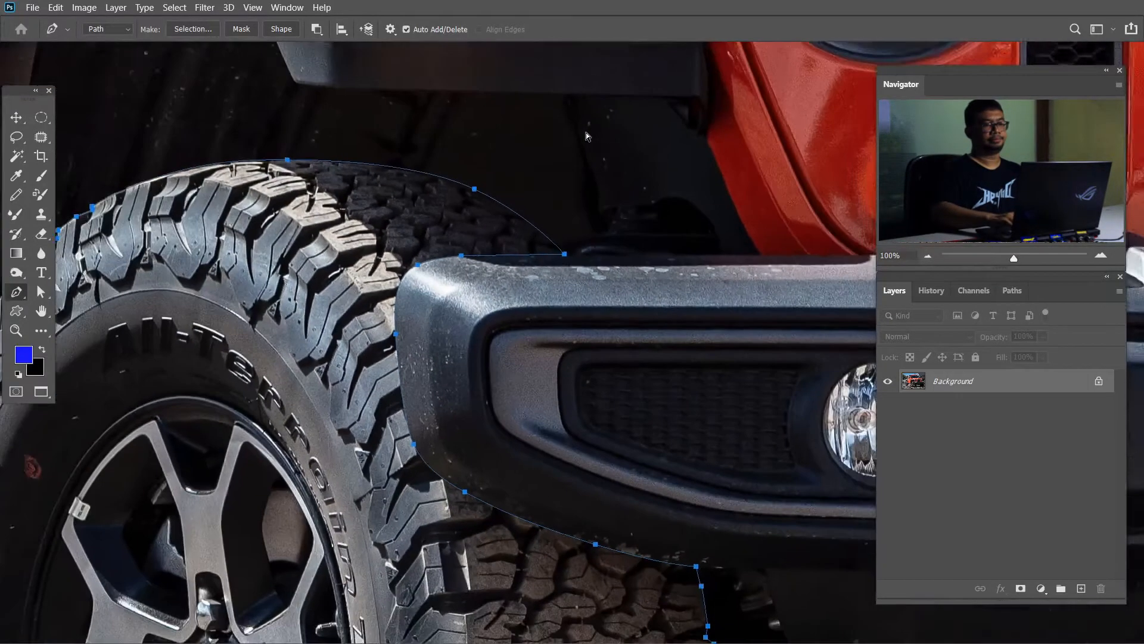
pyautogui.hotkey('ctrl', '-')
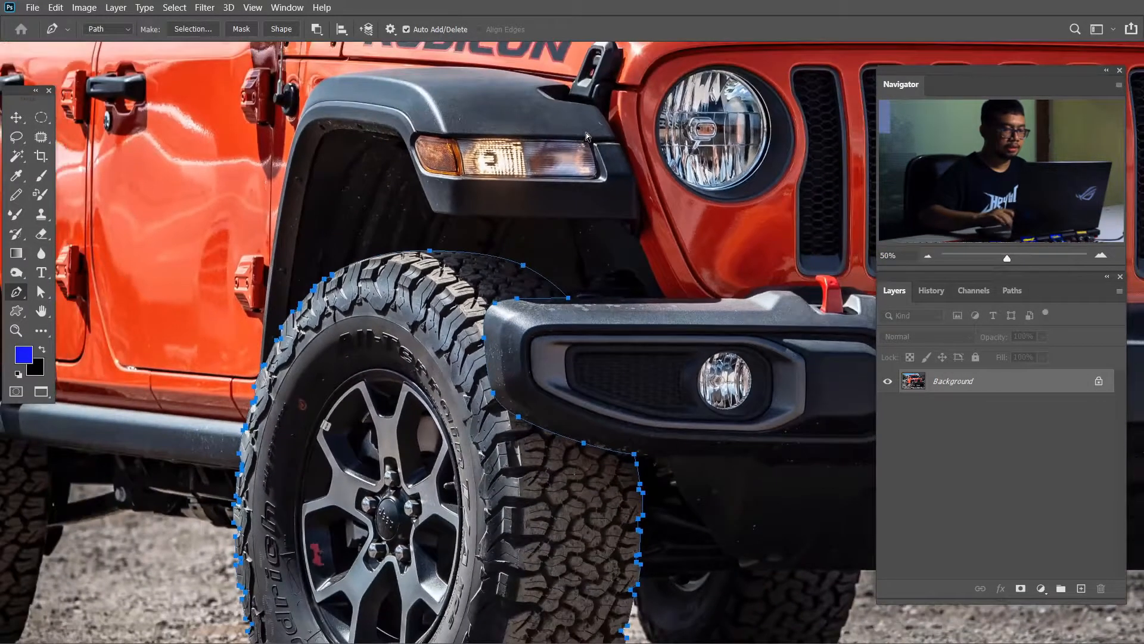
pyautogui.moveTo(555, 381); pyautogui.dragTo(546, 227)
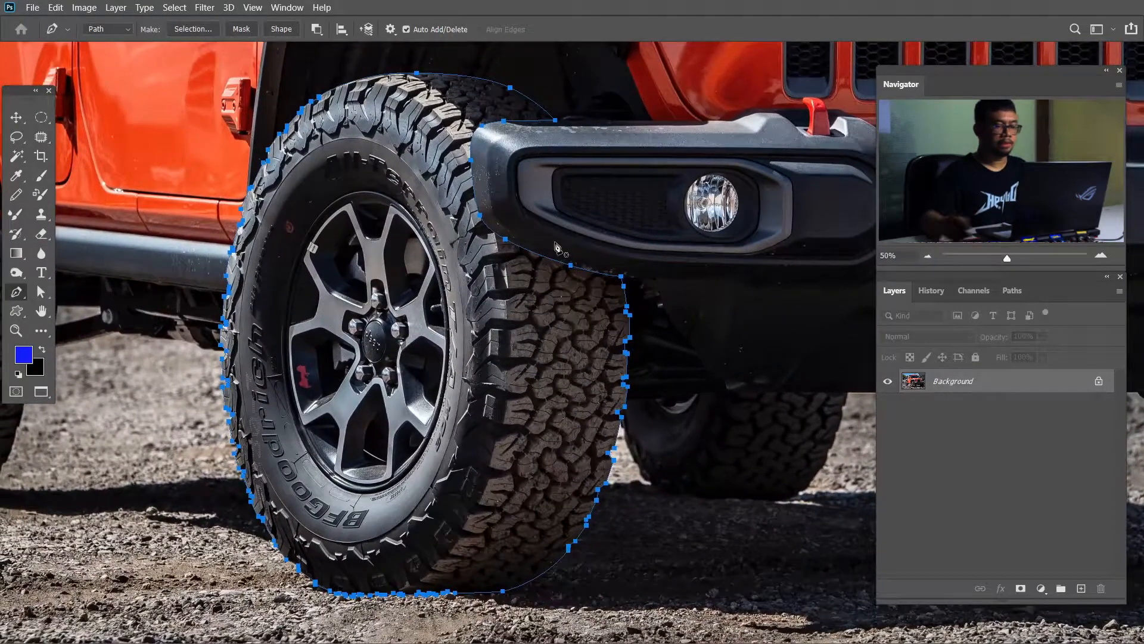
pyautogui.hotkey('ctrl', 'Return')
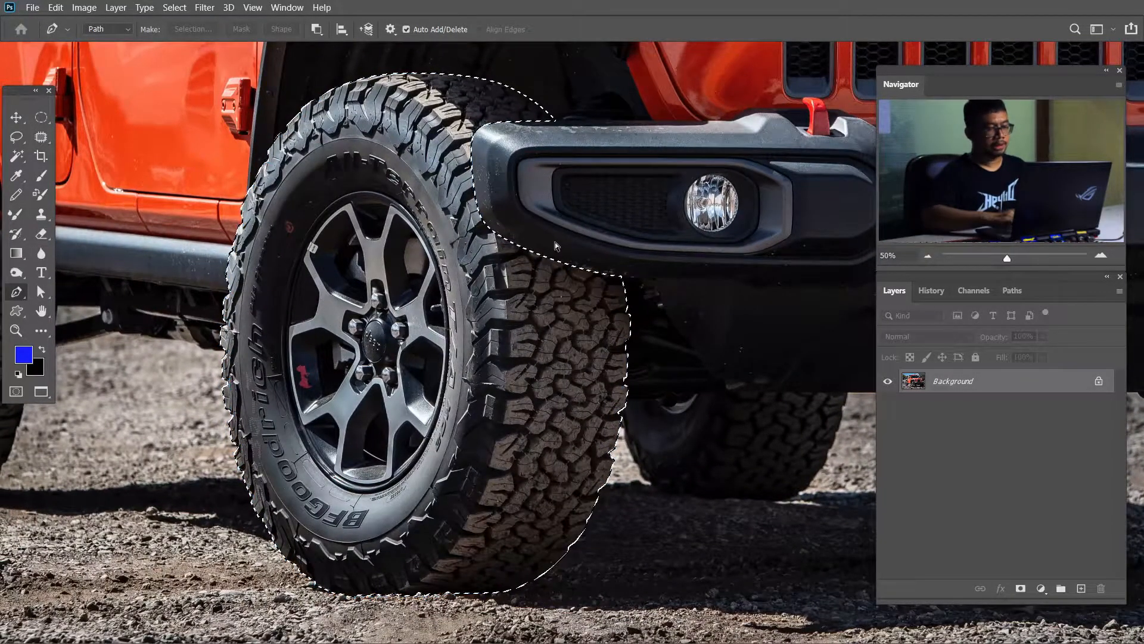
# Step: Feather the wheel selection with a radius of 1.5 pixels
pyautogui.press('m')
pyautogui.rightClick(576, 365)
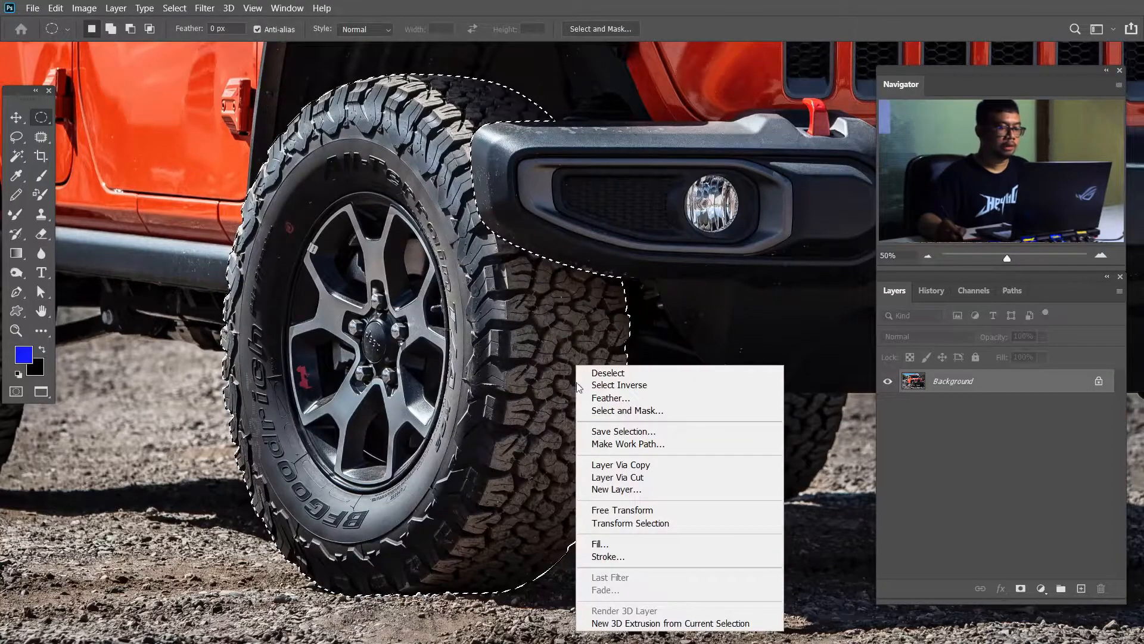
pyautogui.click(616, 398)
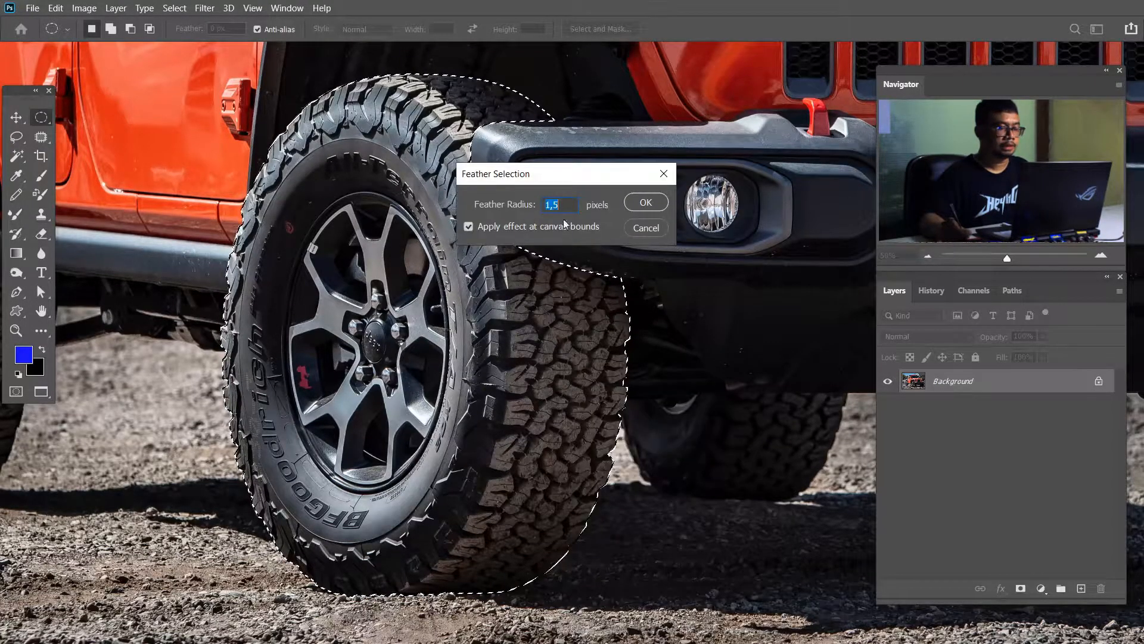
pyautogui.press('Return')
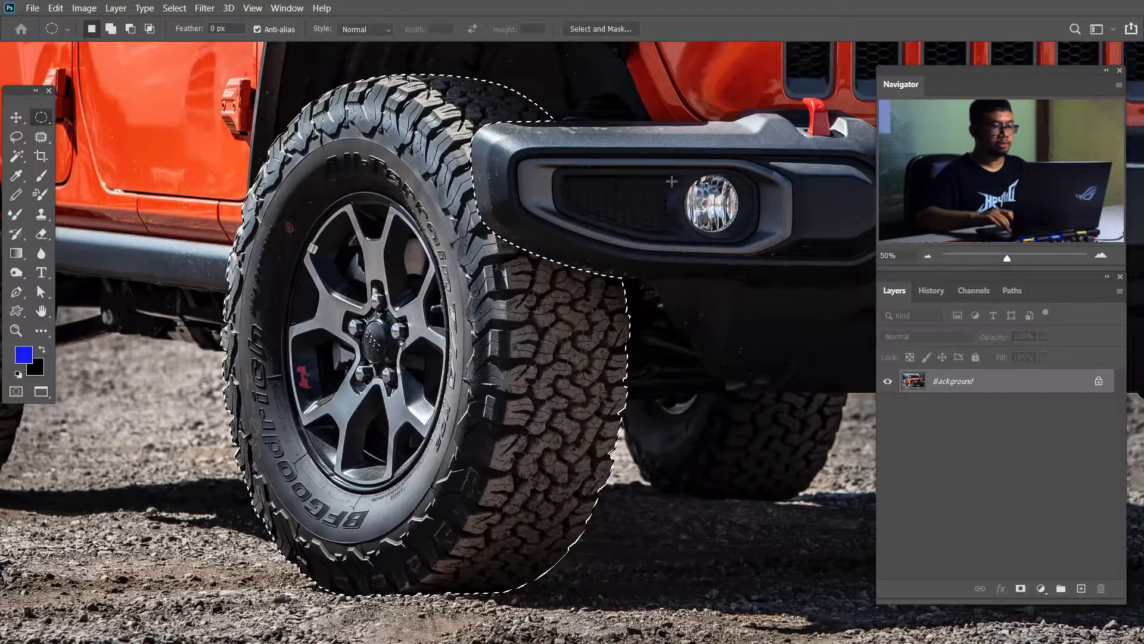
# Step: Copy the selected wheel to a new layer and check the cutout by toggling the Background's visibility
pyautogui.rightClick(567, 343)
pyautogui.click(596, 448)
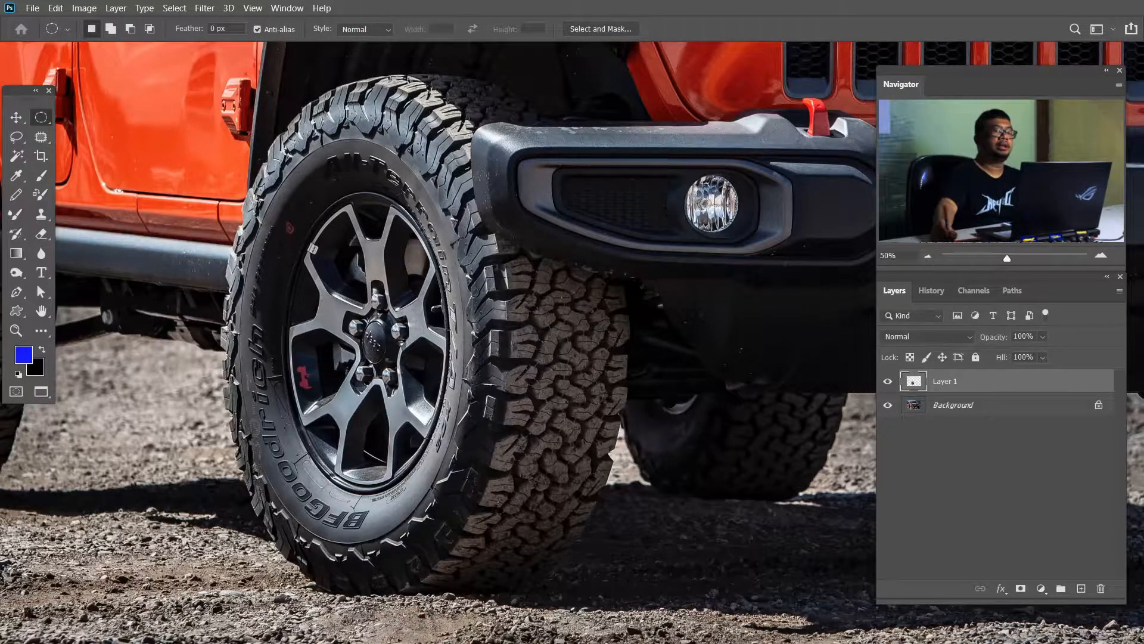
pyautogui.click(888, 406)
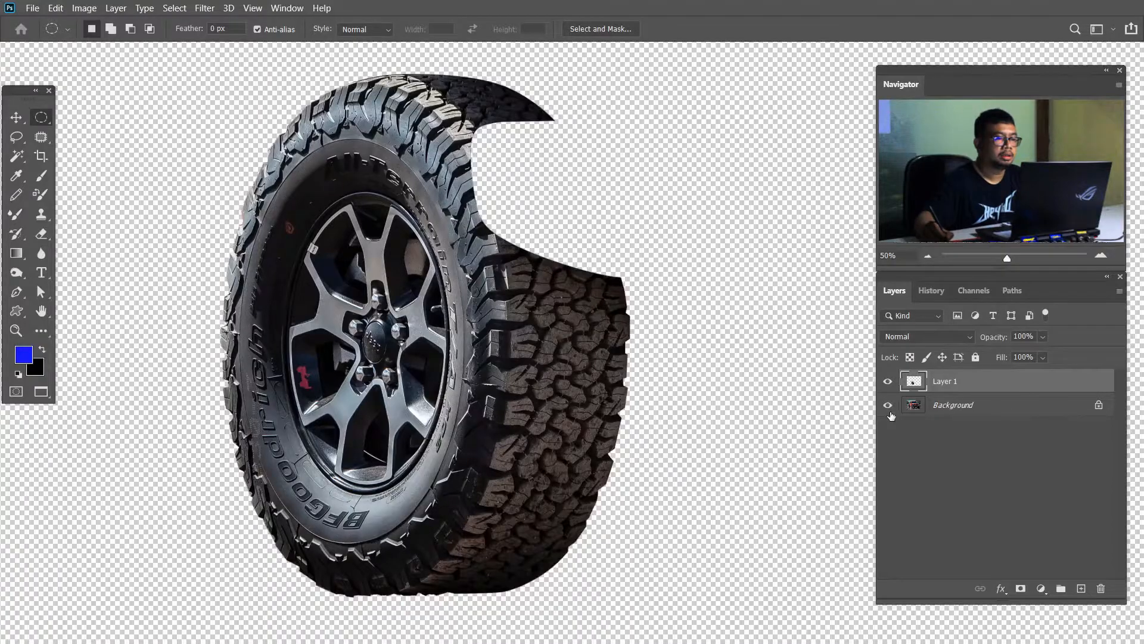
pyautogui.click(888, 407)
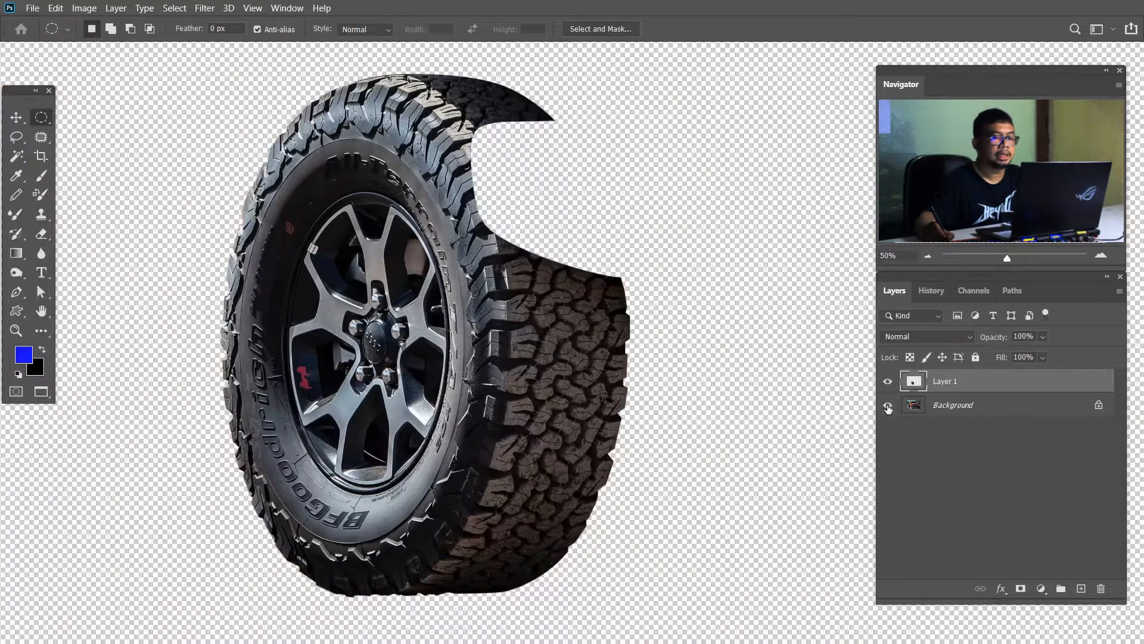
pyautogui.click(888, 406)
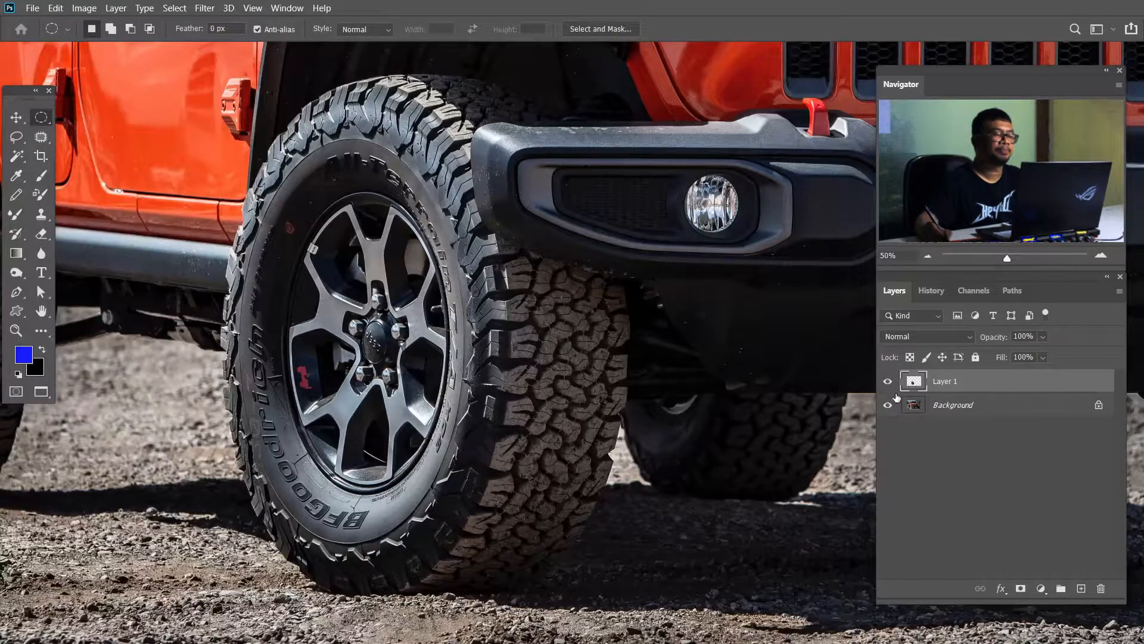
pyautogui.hotkey('ctrl', '-')
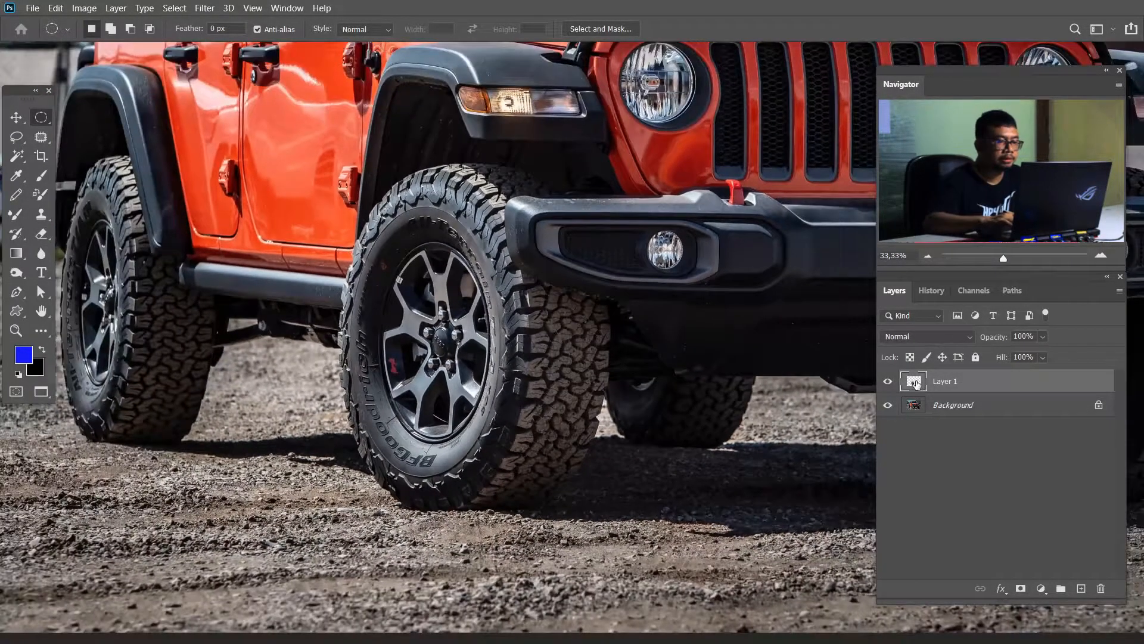
pyautogui.hotkey('ctrl', '+')
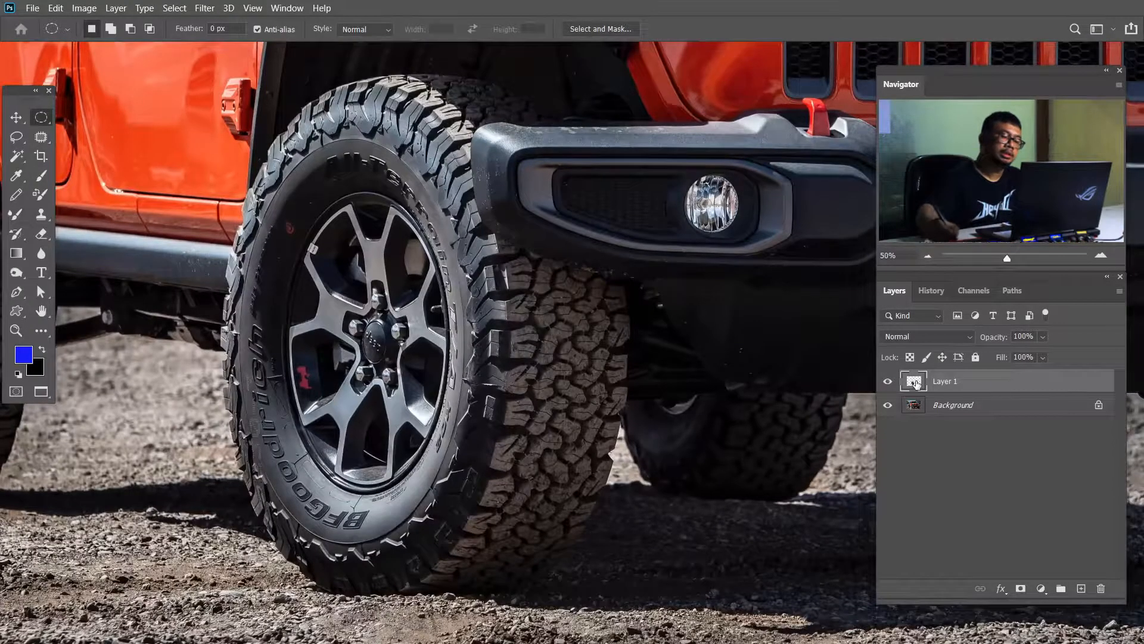
# Step: Rename the cut-out wheel layer as BAN MASTER
pyautogui.click(889, 407)
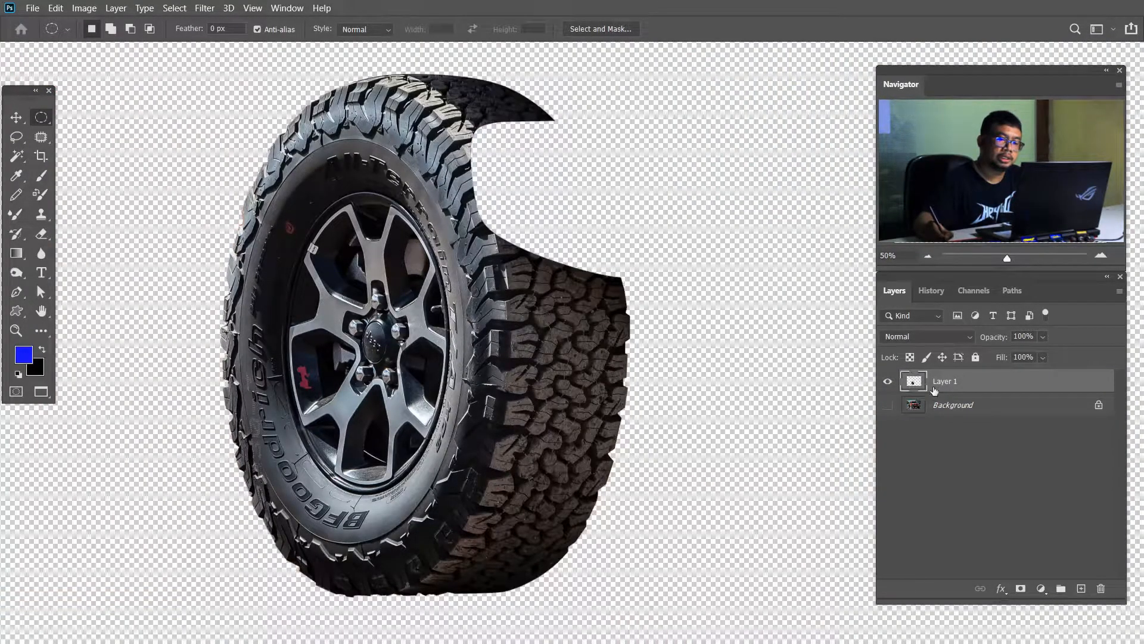
pyautogui.doubleClick(944, 381)
pyautogui.write('BA')
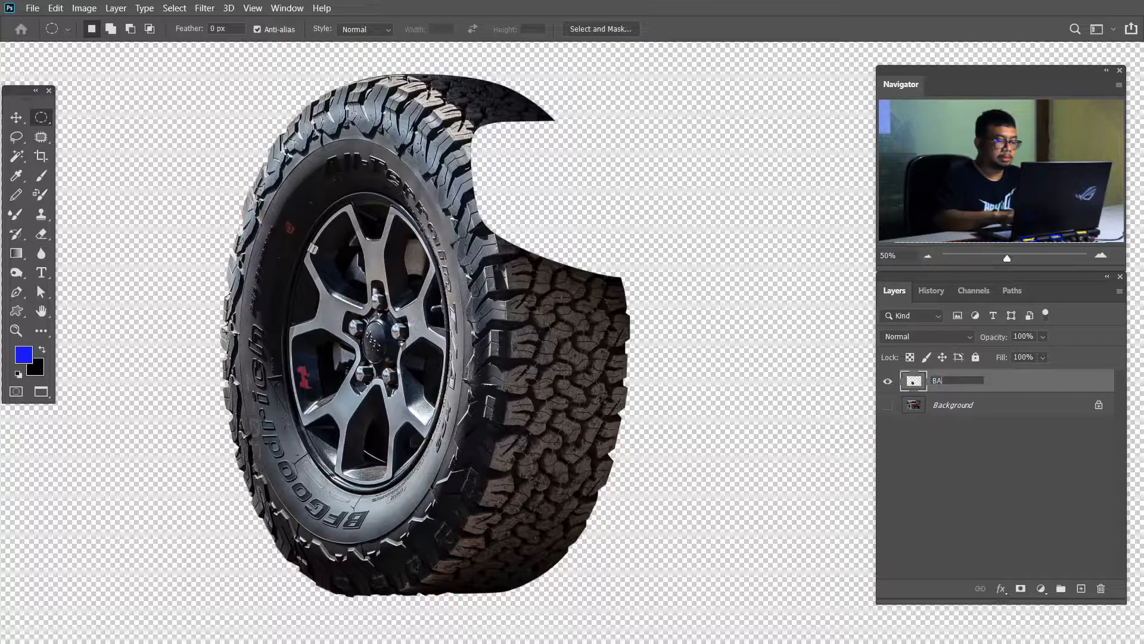
pyautogui.write('N MASTER')
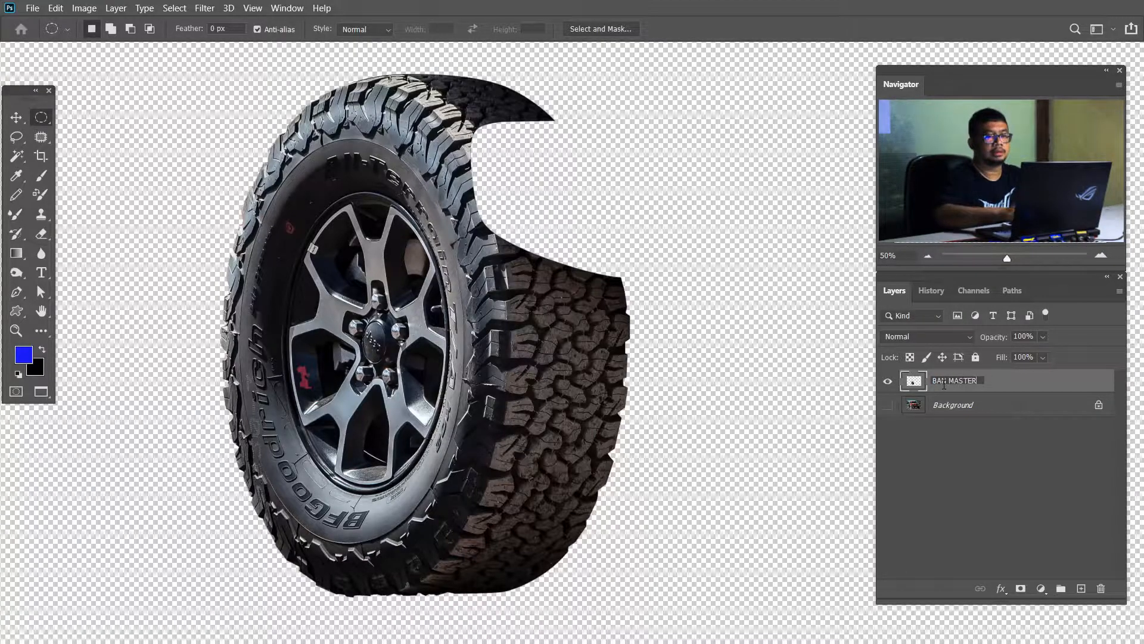
pyautogui.click(1055, 385)
# Step: Duplicate the BAN MASTER layer and hide the original, keeping the copy and the Background visible
pyautogui.hotkey('ctrl', 'j')
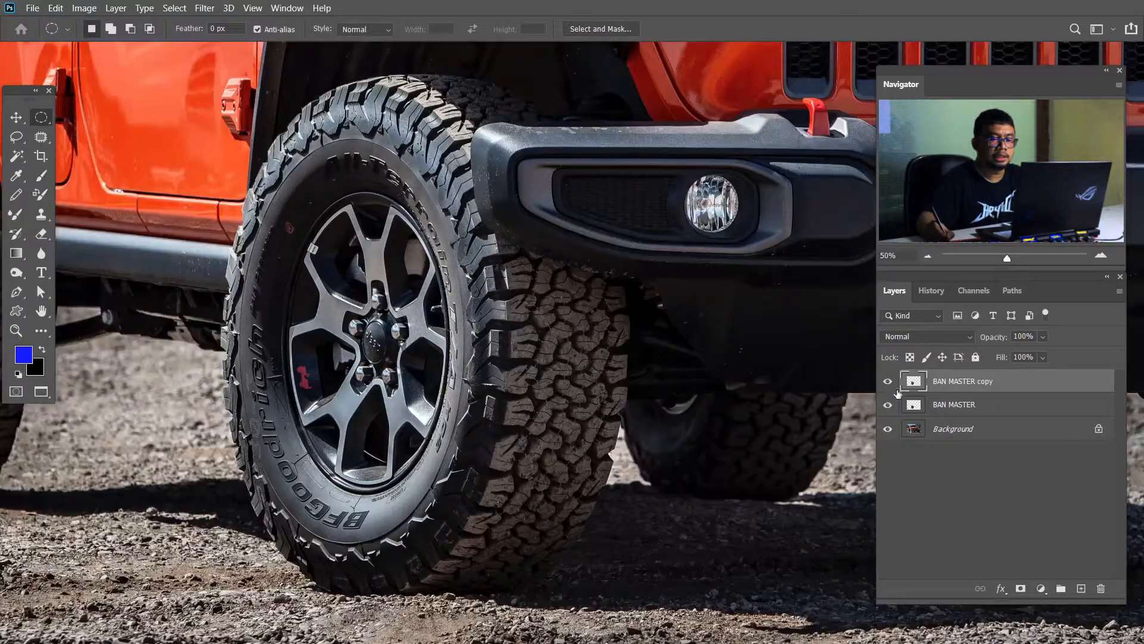
pyautogui.click(888, 429)
pyautogui.click(888, 405)
pyautogui.doubleClick(964, 382)
pyautogui.click(1009, 385)
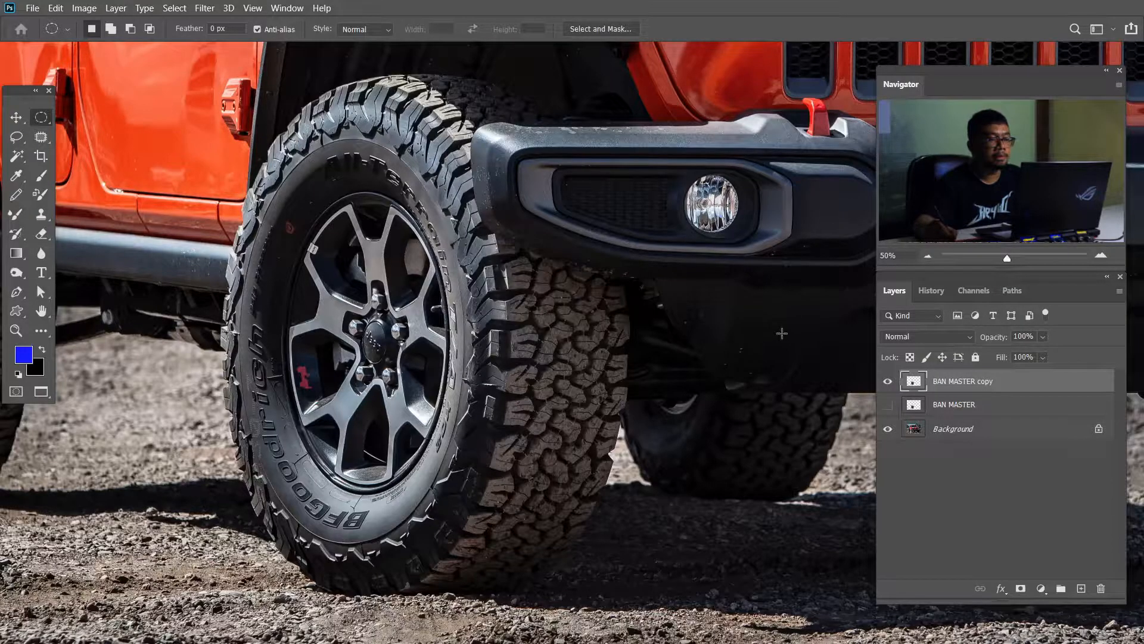
pyautogui.moveTo(562, 311); pyautogui.dragTo(557, 312)
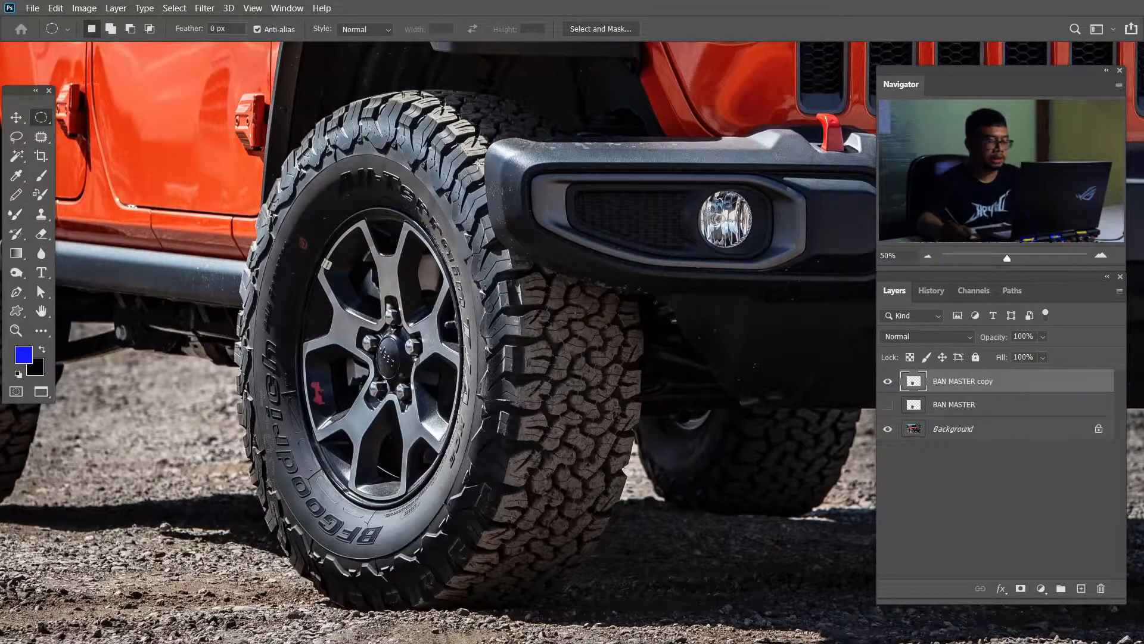
# Step: Mark the wheel's face as 1 and its tread as 2 with blue brush outlines on a temporary layer, and delete that layer
pyautogui.press('b')
pyautogui.click(1081, 588)
pyautogui.press('[')
pyautogui.press('[')
pyautogui.press('[')
pyautogui.press('[')
pyautogui.press('[')
pyautogui.press('[')
pyautogui.press('[')
pyautogui.press('[')
pyautogui.press('[')
pyautogui.press('[')
pyautogui.press('[')
pyautogui.press('0')
pyautogui.hotkey('shift', '0')
pyautogui.moveTo(363, 101)
pyautogui.mouseDown()
pyautogui.moveTo(286, 167)
pyautogui.moveTo(256, 403)
pyautogui.moveTo(349, 567)
pyautogui.moveTo(498, 445)
pyautogui.moveTo(488, 169)
pyautogui.moveTo(407, 94)
pyautogui.moveTo(556, 122)
pyautogui.moveTo(631, 287)
pyautogui.moveTo(604, 524)
pyautogui.moveTo(501, 580)
pyautogui.moveTo(444, 562)
pyautogui.mouseUp()
pyautogui.moveTo(362, 301)
pyautogui.mouseDown()
pyautogui.moveTo(375, 353)
pyautogui.moveTo(410, 344)
pyautogui.mouseUp()
pyautogui.moveTo(565, 326)
pyautogui.mouseDown()
pyautogui.moveTo(556, 380)
pyautogui.moveTo(599, 374)
pyautogui.mouseUp()
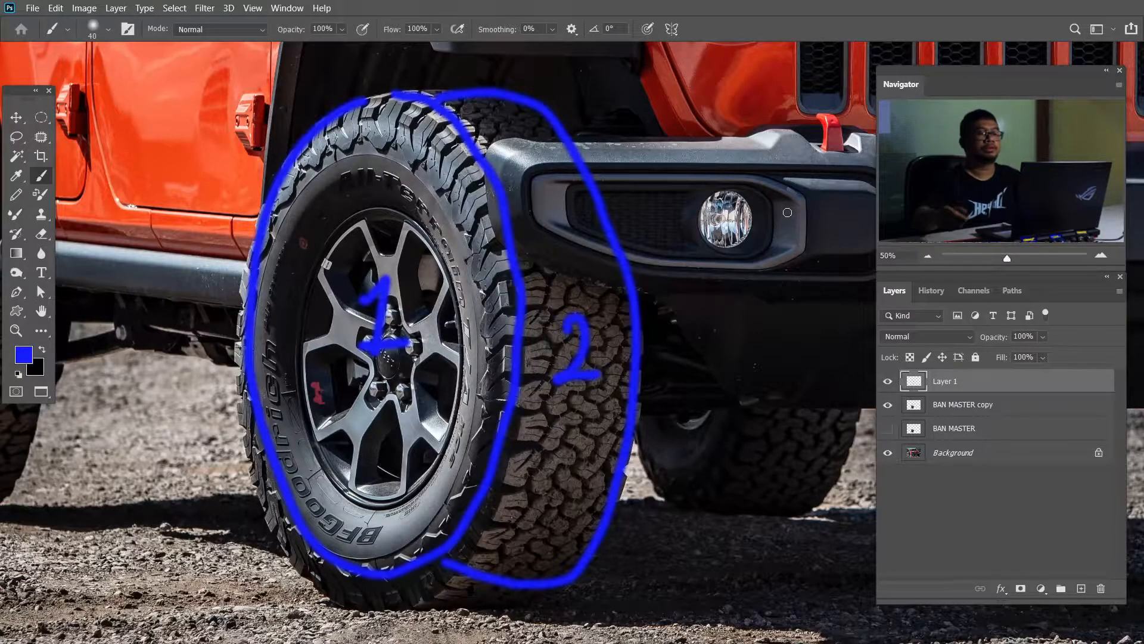
pyautogui.press('Delete')
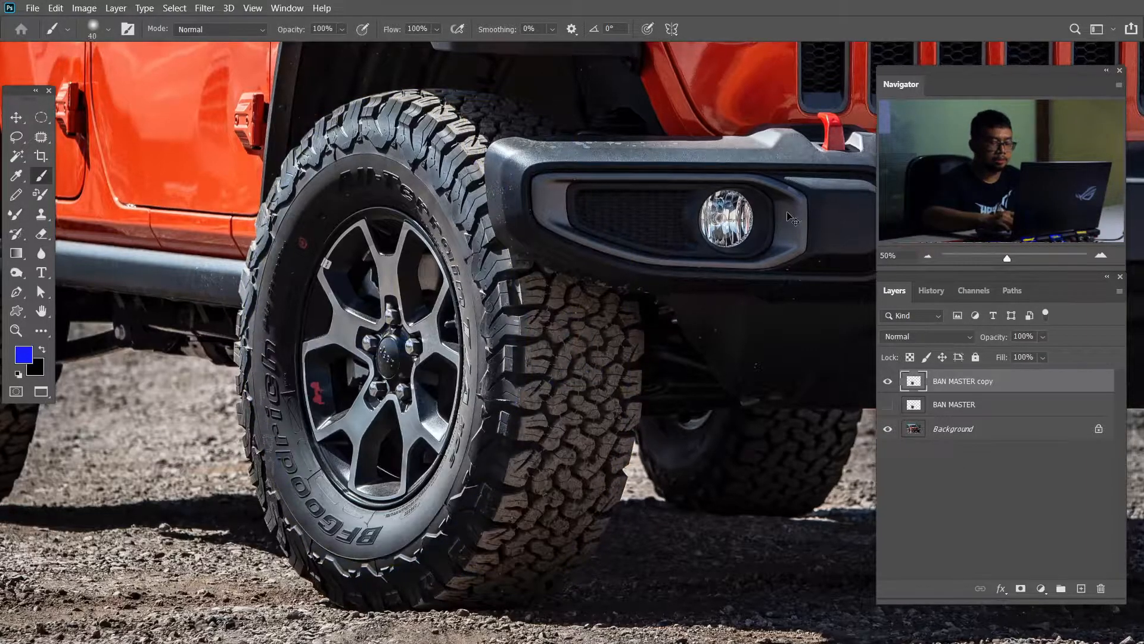
# Step: Draw a Pen path over the front tyre's top and down the boundary between its outer face and the tread to the ground
pyautogui.hotkey('ctrl', '+')
pyautogui.press('p')
pyautogui.moveTo(220, 323); pyautogui.dragTo(212, 516)
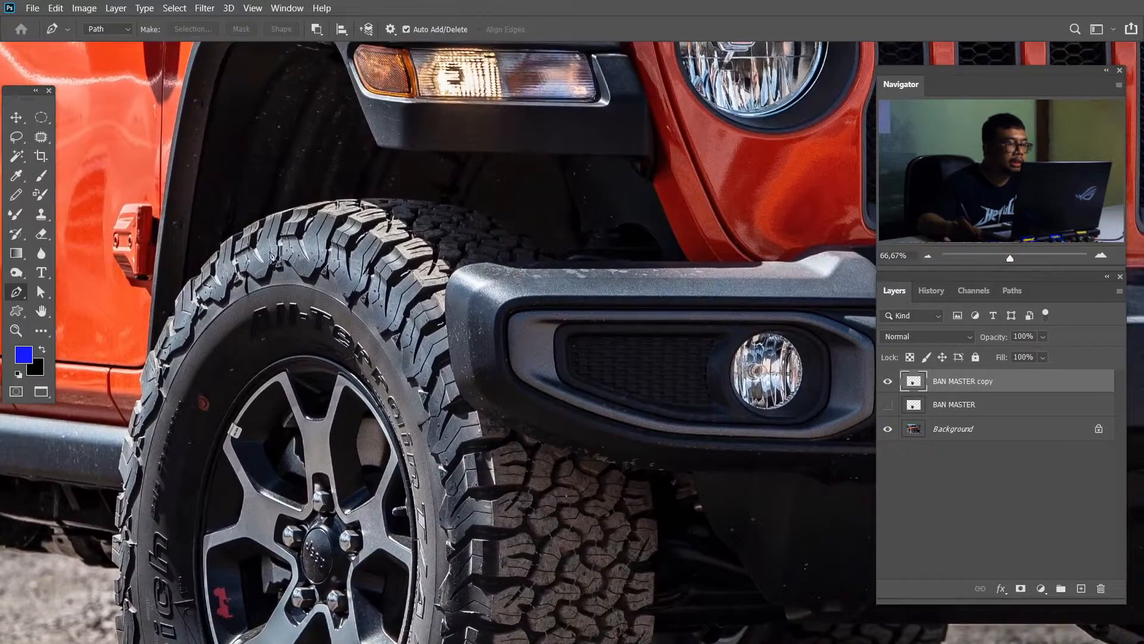
pyautogui.click(219, 238)
pyautogui.moveTo(306, 211); pyautogui.dragTo(347, 208)
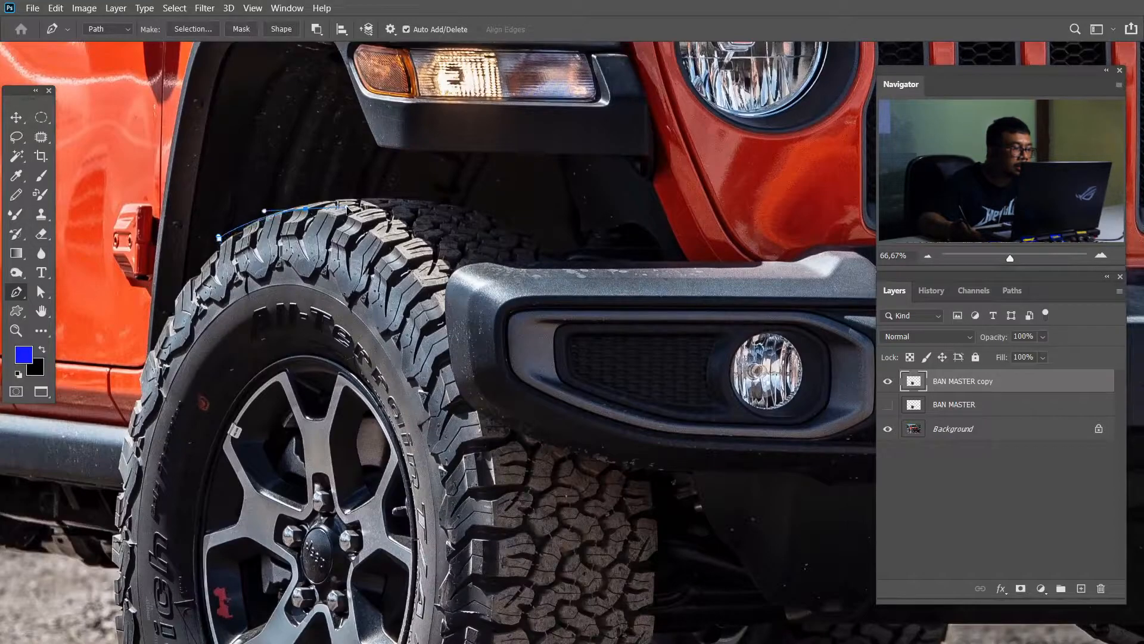
pyautogui.moveTo(455, 340); pyautogui.dragTo(490, 434)
pyautogui.moveTo(500, 490); pyautogui.dragTo(450, 447)
pyautogui.moveTo(337, 486); pyautogui.dragTo(210, 497)
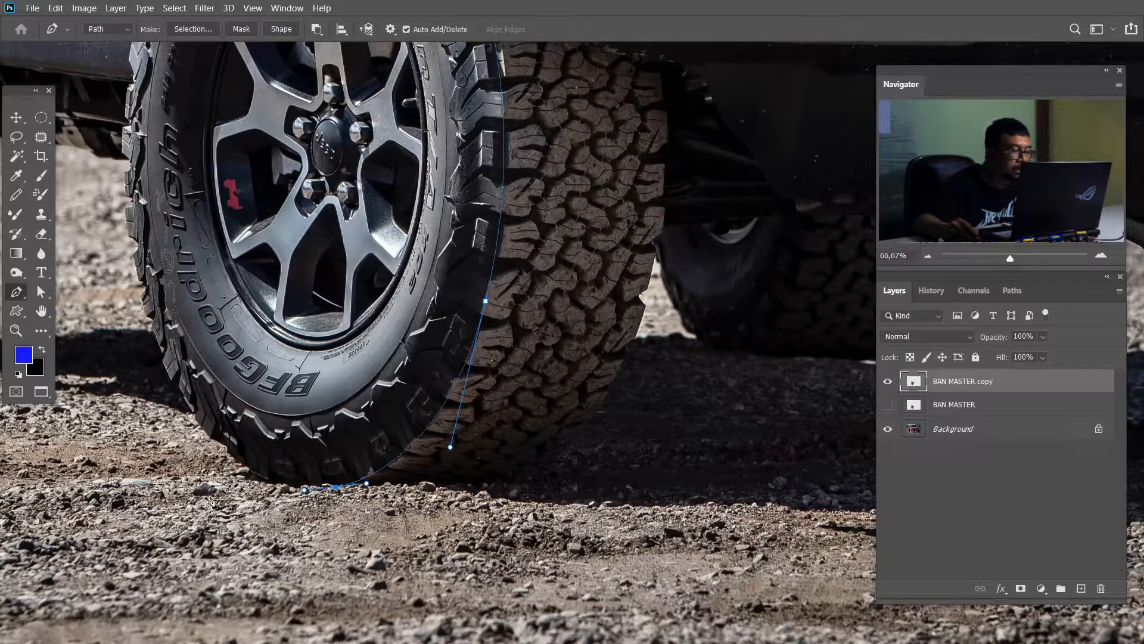
# Step: Continue the path loosely around the outside of the tread, across the bumper and wheel arch, and close it at its start point
pyautogui.click(570, 558)
pyautogui.moveTo(673, 494); pyautogui.dragTo(677, 475)
pyautogui.moveTo(827, 205); pyautogui.dragTo(603, 516)
pyautogui.moveTo(660, 446); pyautogui.dragTo(647, 408)
pyautogui.moveTo(614, 345); pyautogui.dragTo(530, 241)
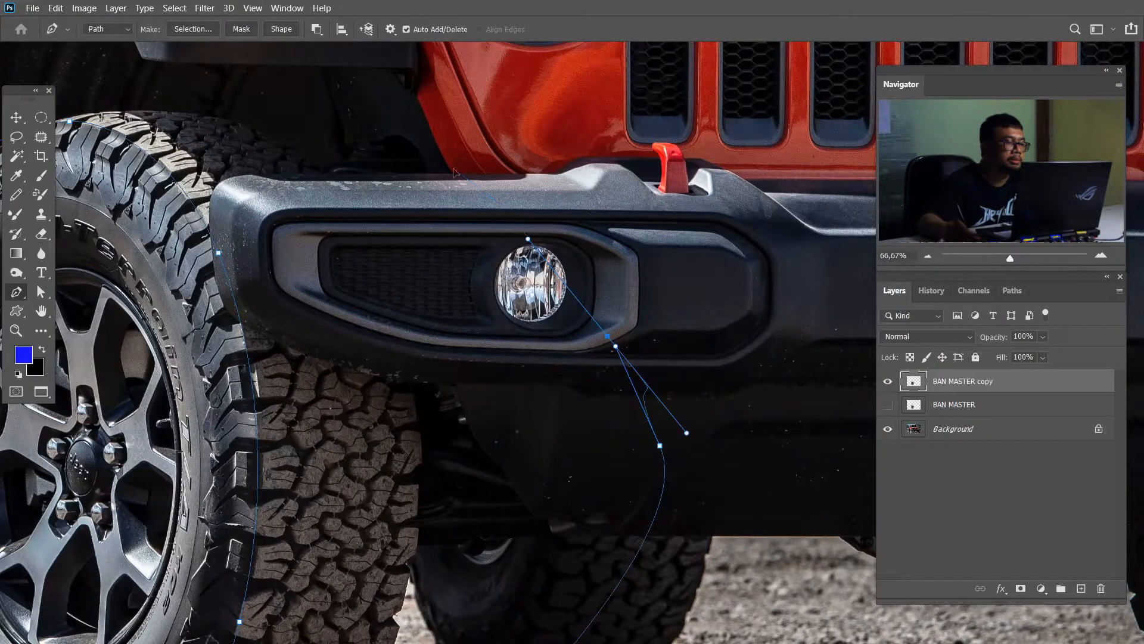
pyautogui.moveTo(477, 188); pyautogui.dragTo(665, 290)
pyautogui.moveTo(674, 294); pyautogui.dragTo(644, 271)
pyautogui.click(528, 194)
pyautogui.click(455, 179)
pyautogui.click(348, 164)
pyautogui.click(237, 189)
pyautogui.click(174, 253)
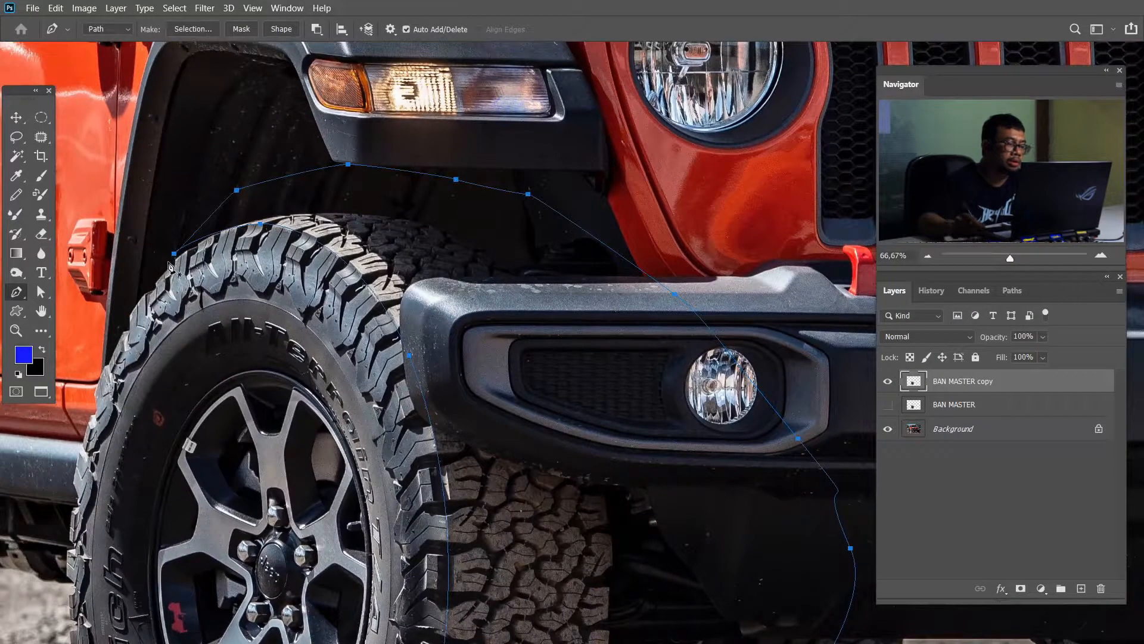
# Step: Convert the path to a selection and feather it by 1 pixel
pyautogui.hotkey('ctrl', 'Return')
pyautogui.press('m')
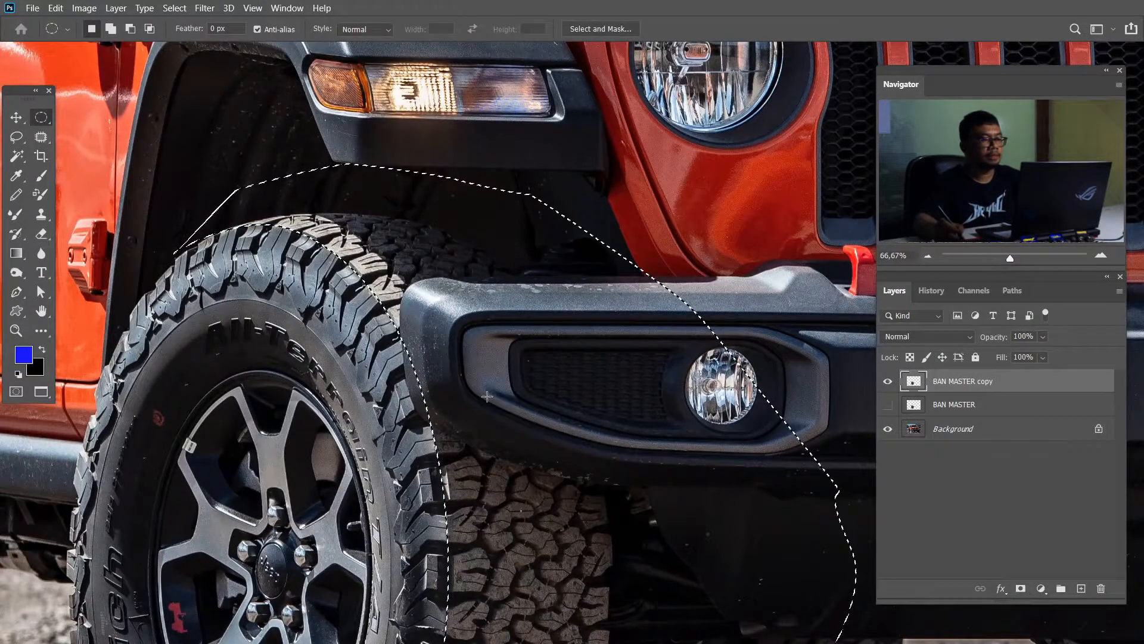
pyautogui.rightClick(598, 308)
pyautogui.click(620, 334)
pyautogui.write('2')
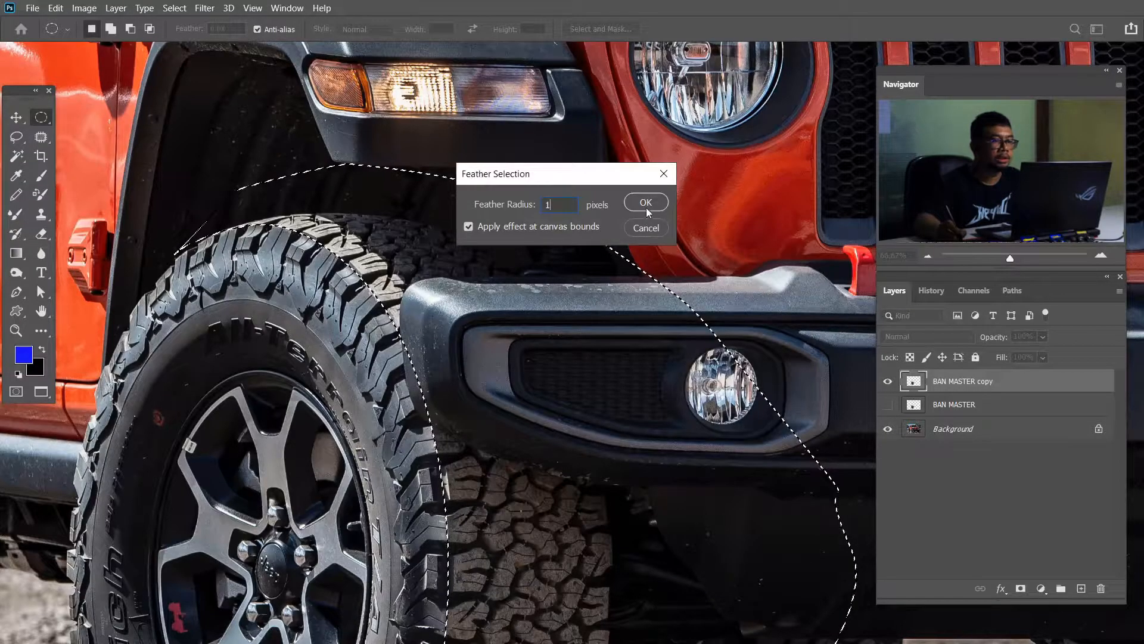
pyautogui.click(648, 203)
# Step: Cut the selection from BAN MASTER copy to a new layer, and hide the new layer and the Background to check the split
pyautogui.rightClick(540, 315)
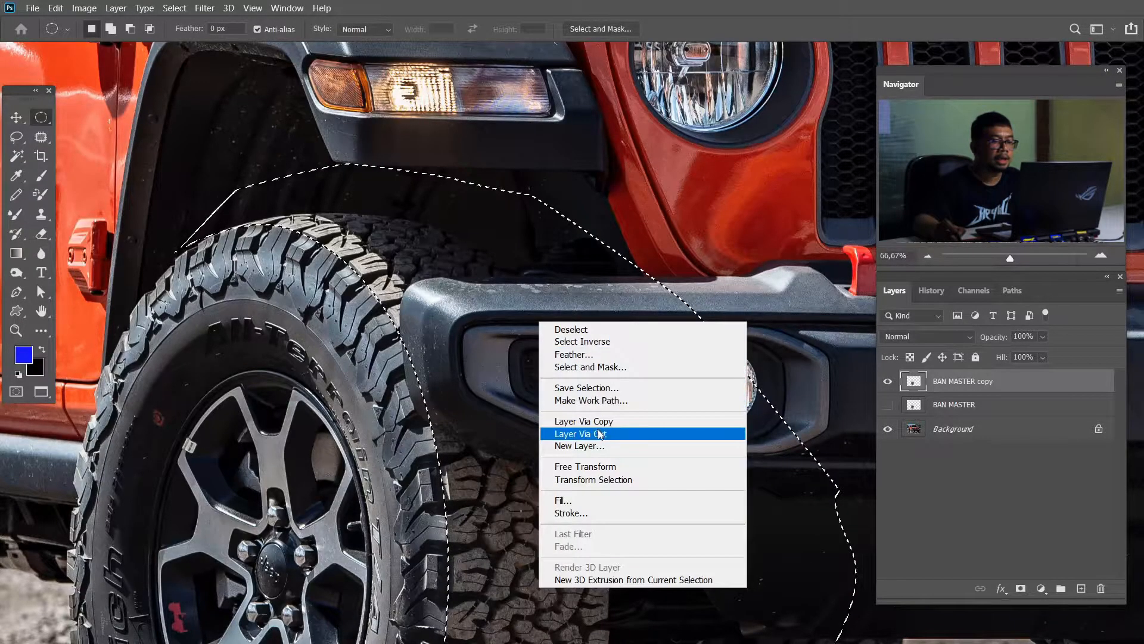
pyautogui.click(671, 433)
pyautogui.click(888, 381)
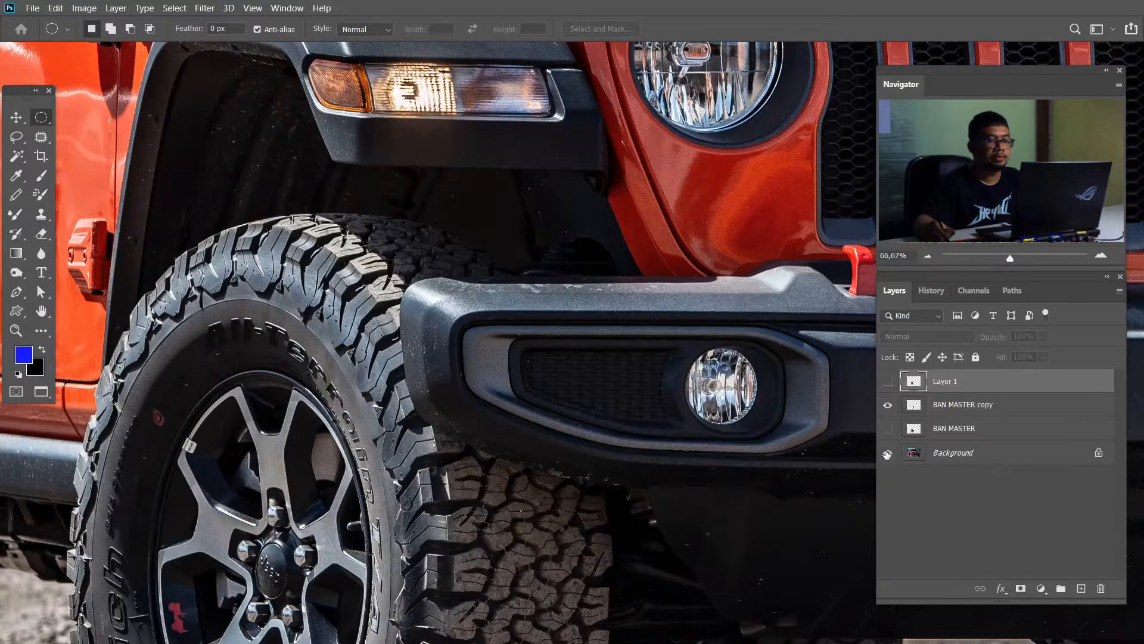
pyautogui.click(888, 454)
pyautogui.click(888, 405)
pyautogui.click(888, 406)
# Step: Rename the tread layer as BAN 2 and the wheel face layer above it as BAN 1
pyautogui.doubleClick(947, 405)
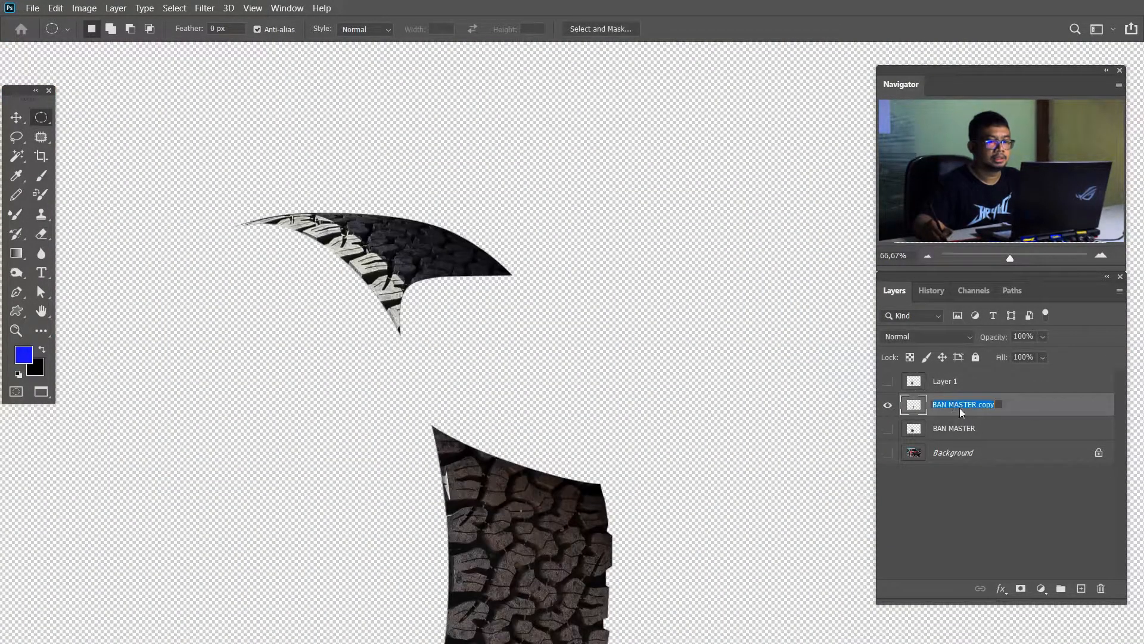
pyautogui.write('2')
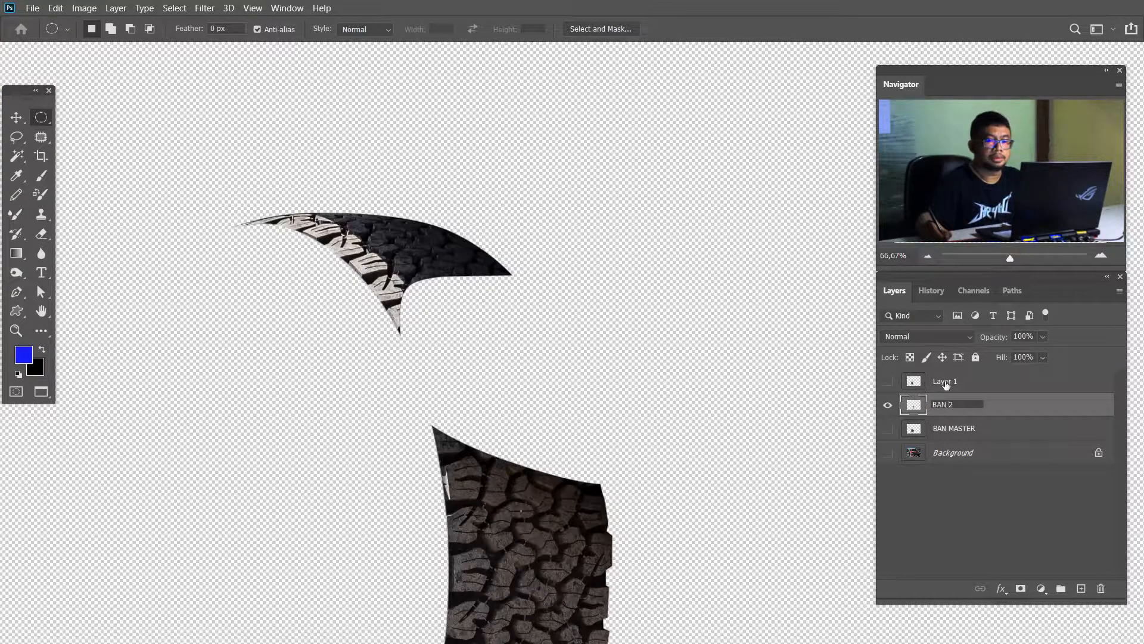
pyautogui.click(946, 386)
pyautogui.doubleClick(944, 382)
pyautogui.write('BA')
pyautogui.press('Return')
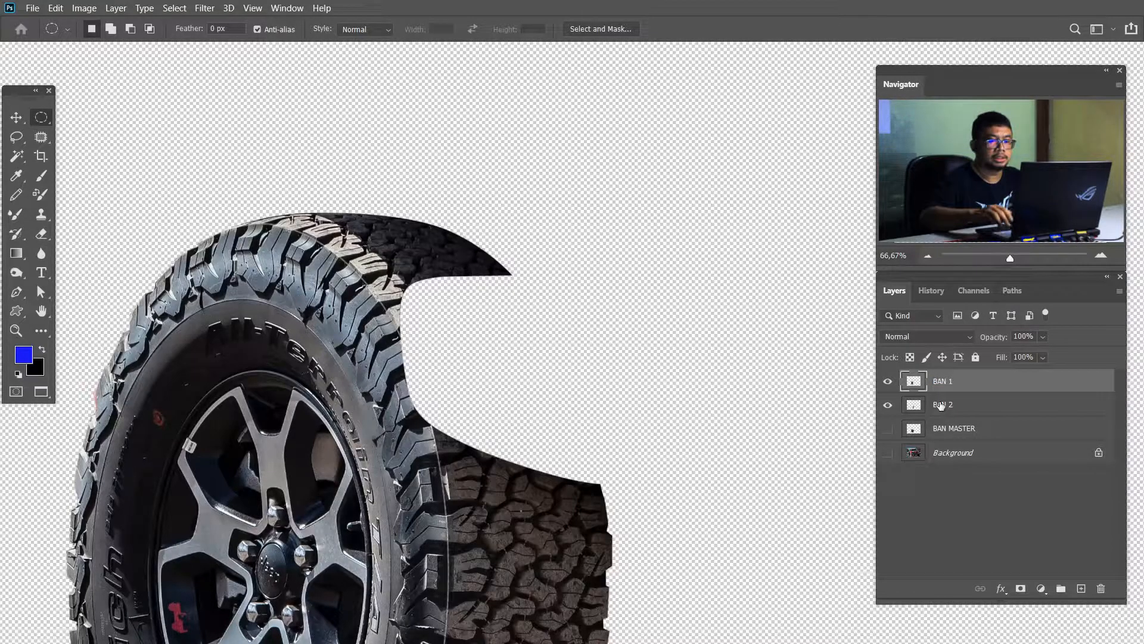
# Step: Inspect the two wheel parts together and make the BAN MASTER and Background layers visible again
pyautogui.hotkey('ctrl', '-')
pyautogui.hotkey('ctrl', '-')
pyautogui.moveTo(550, 427); pyautogui.dragTo(593, 352)
pyautogui.hotkey('ctrl', '+')
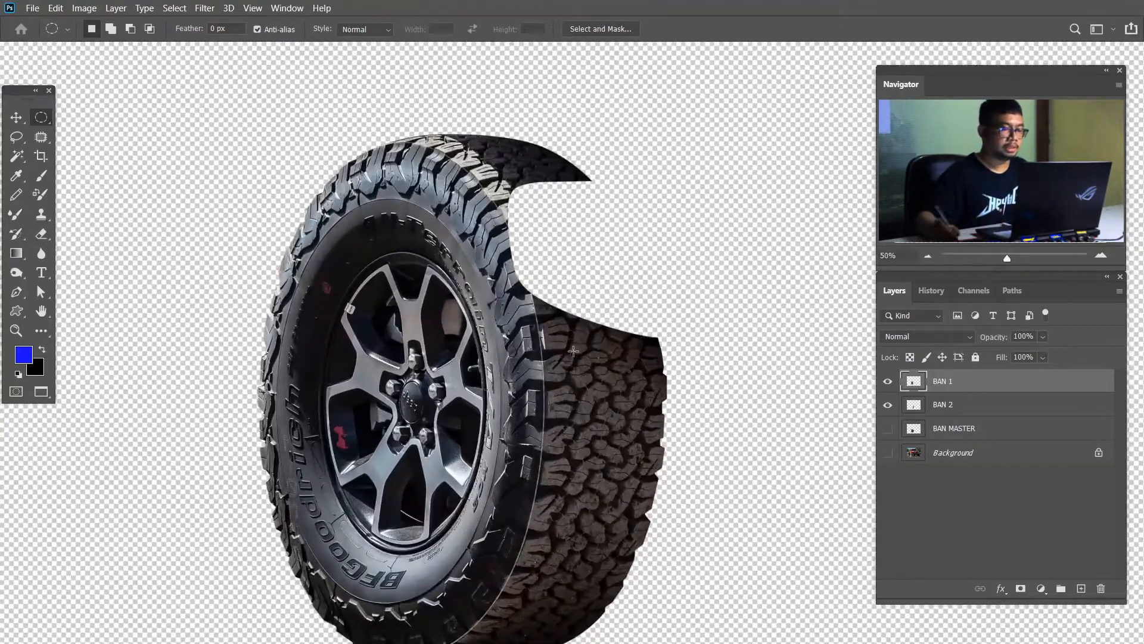
pyautogui.hotkey('ctrl', '+')
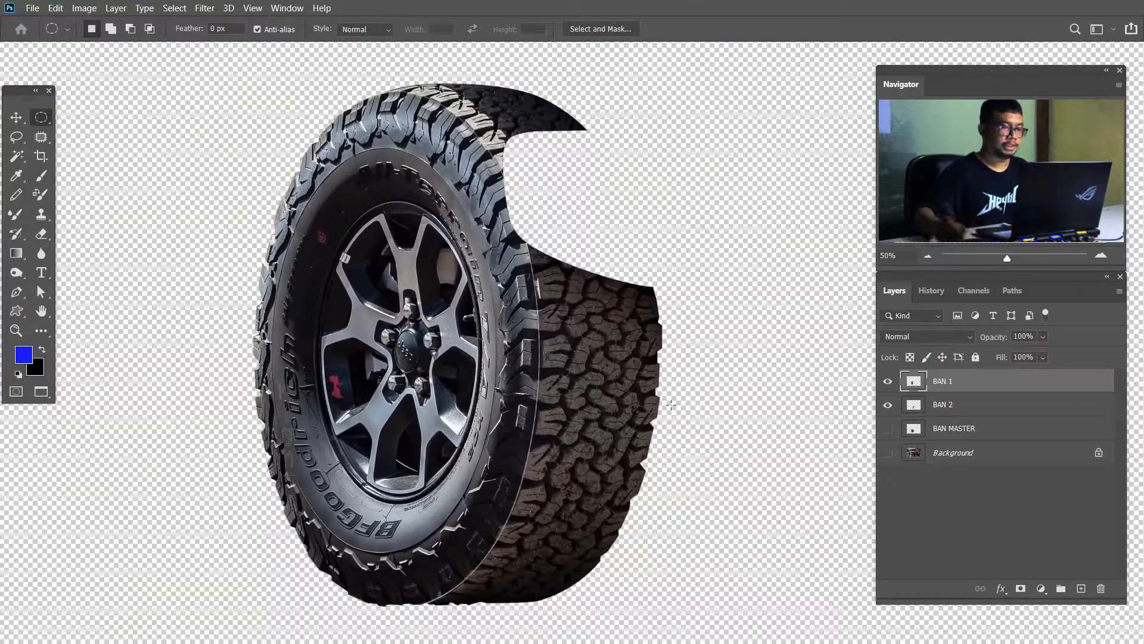
pyautogui.click(888, 428)
pyautogui.click(888, 452)
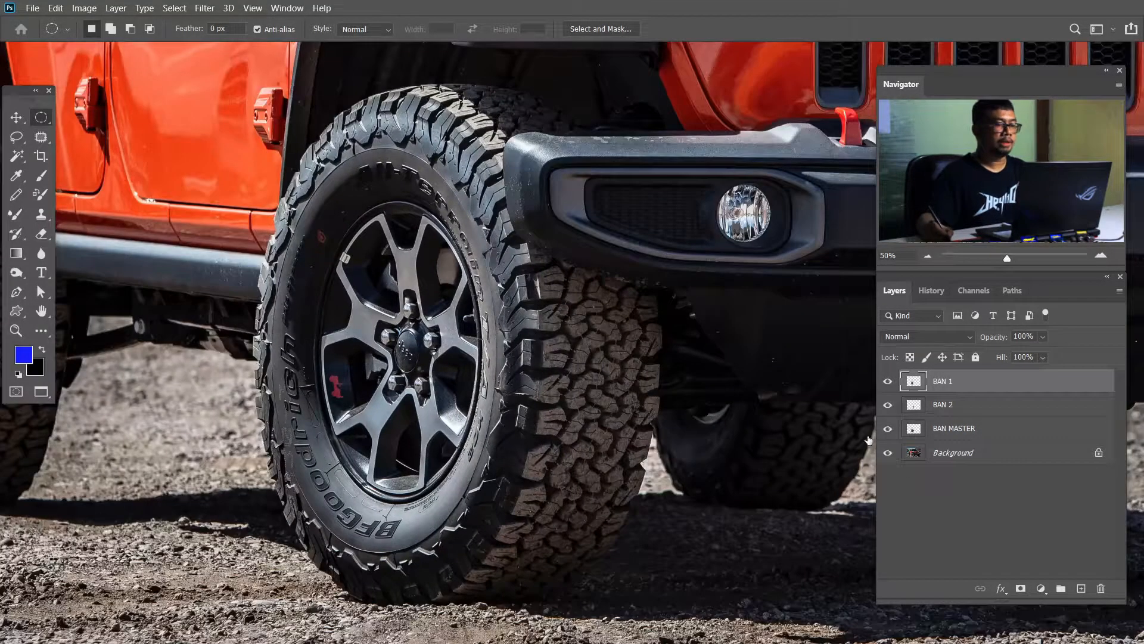
pyautogui.hotkey('ctrl', '-')
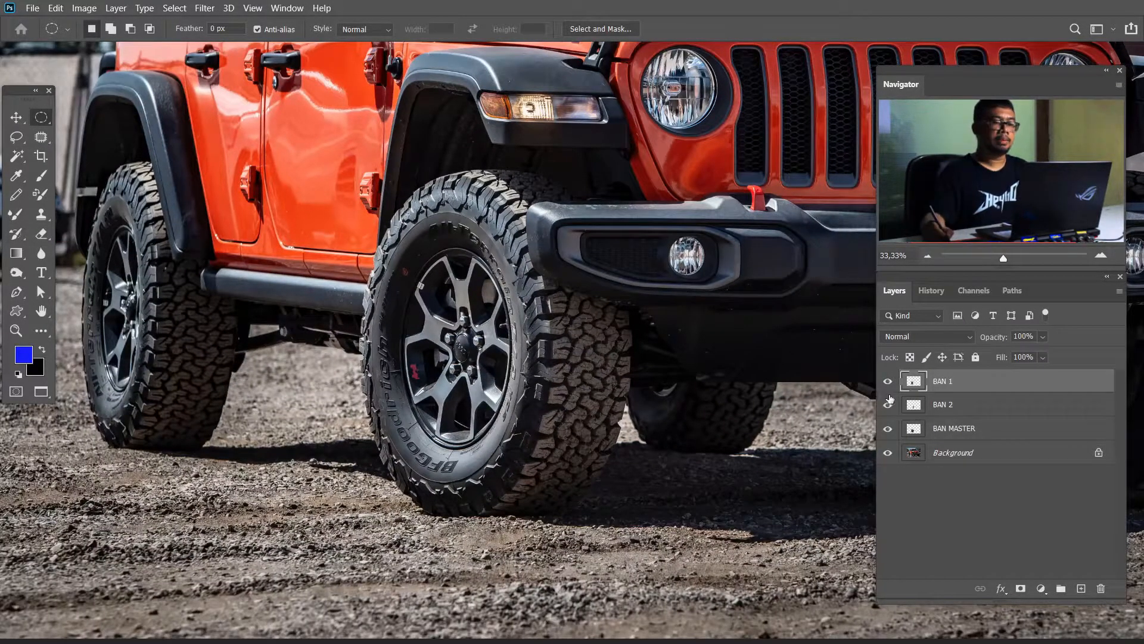
pyautogui.moveTo(888, 431); pyautogui.dragTo(890, 402)
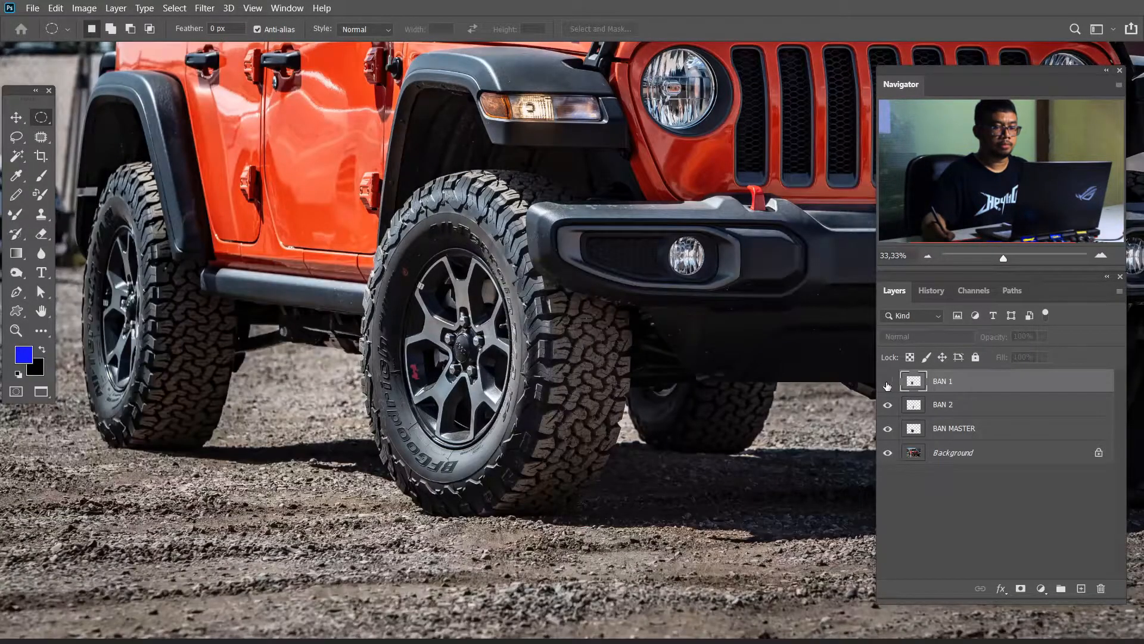
# Step: Add a Spin Blur with a 15° angle to BAN 1, centre it on the front wheel's hub and narrow its ellipse
pyautogui.click(204, 8)
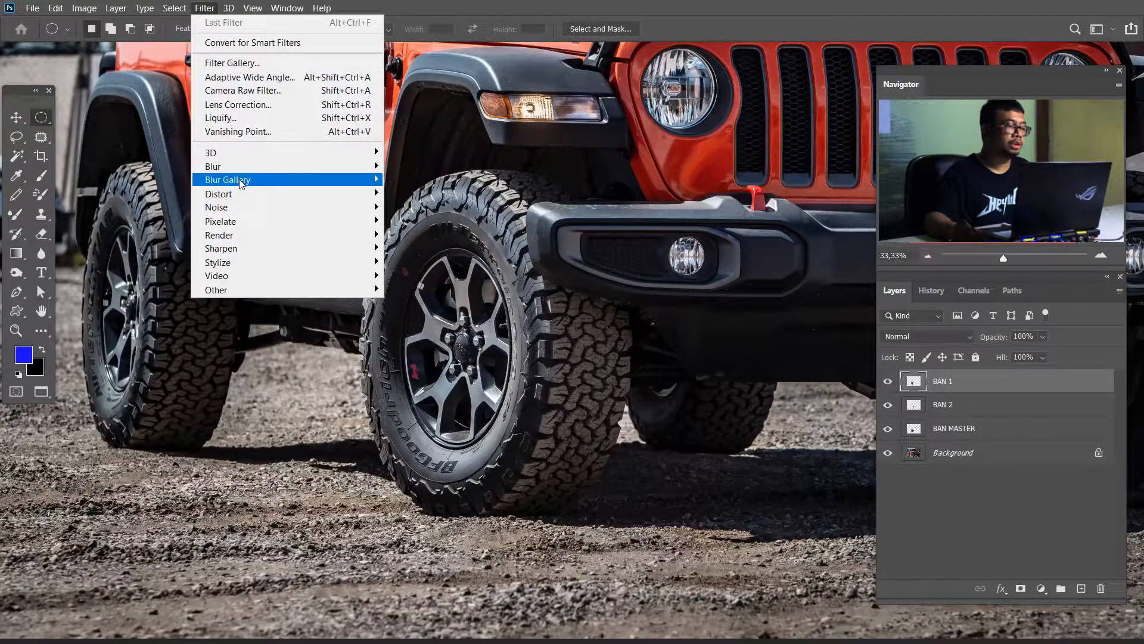
pyautogui.moveTo(241, 180)
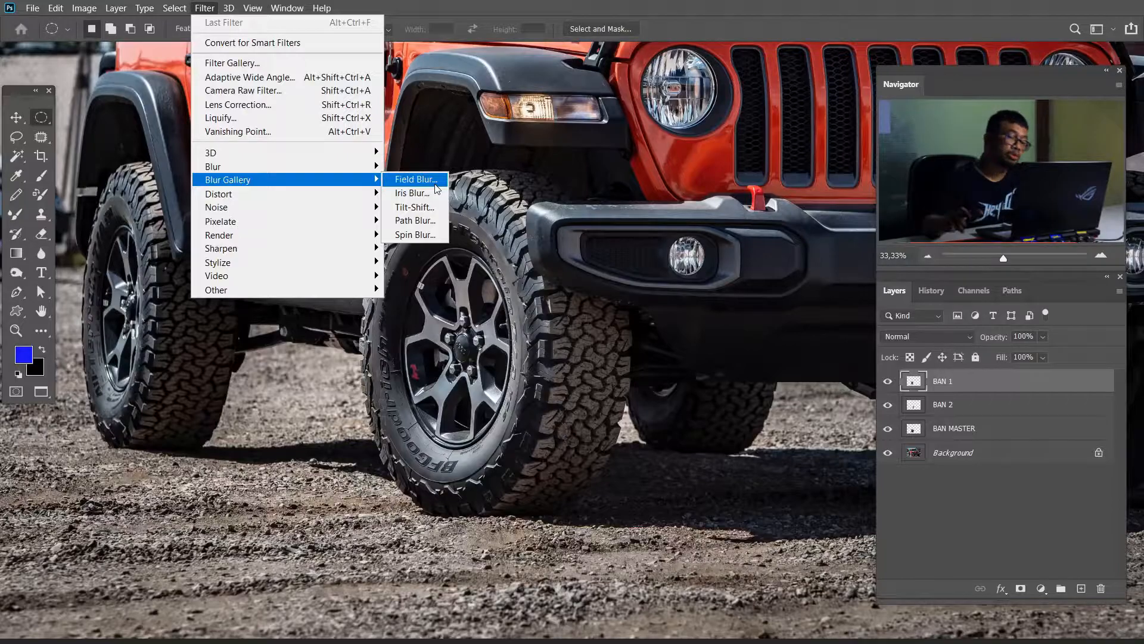
pyautogui.click(415, 234)
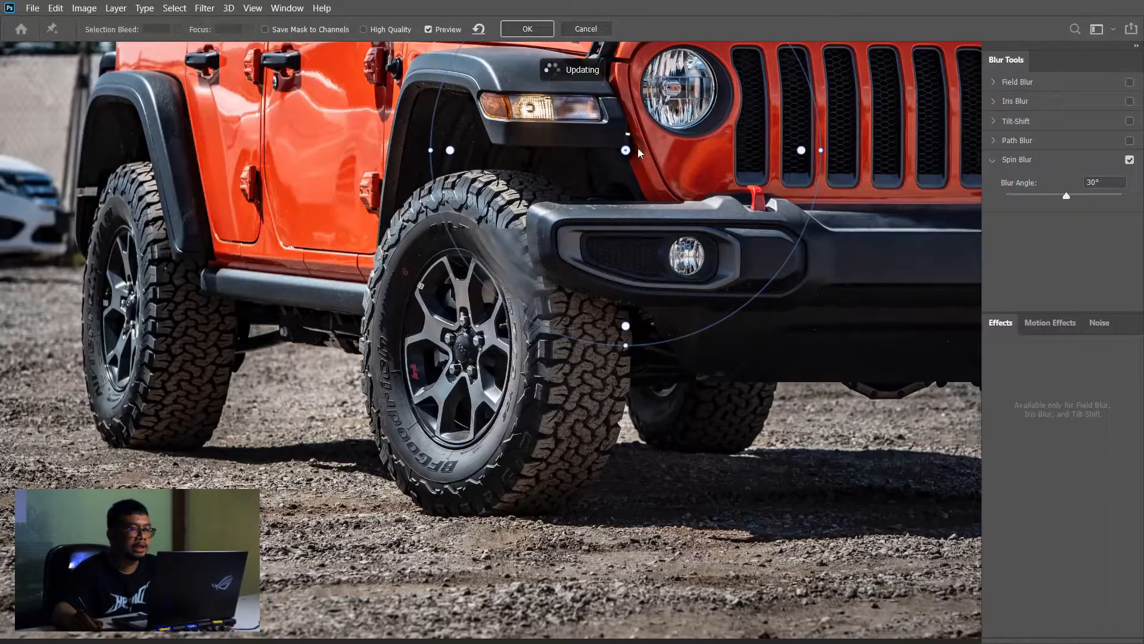
pyautogui.moveTo(657, 175); pyautogui.dragTo(498, 379)
pyautogui.moveTo(526, 341); pyautogui.dragTo(522, 329)
pyautogui.moveTo(657, 344); pyautogui.dragTo(564, 337)
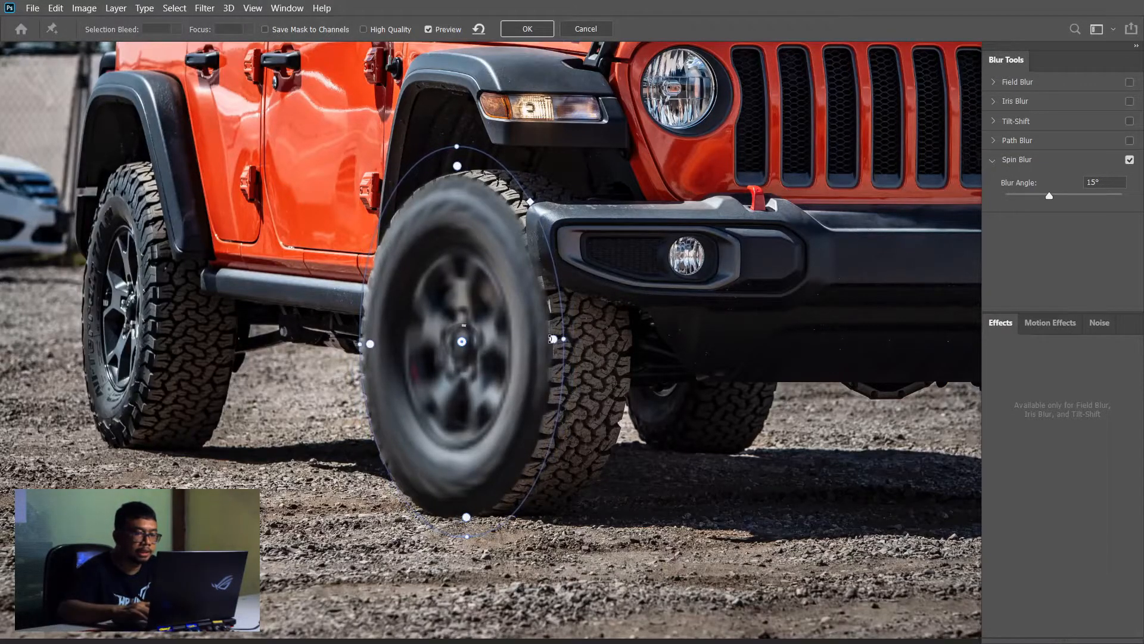
# Step: Fit the Spin Blur ellipse to the outer edge of the front wheel's face and extend its full-strength area to the rim of the ellipse
pyautogui.scroll(2, 553, 338)
pyautogui.moveTo(406, 345); pyautogui.dragTo(403, 353)
pyautogui.moveTo(554, 346); pyautogui.dragTo(550, 352)
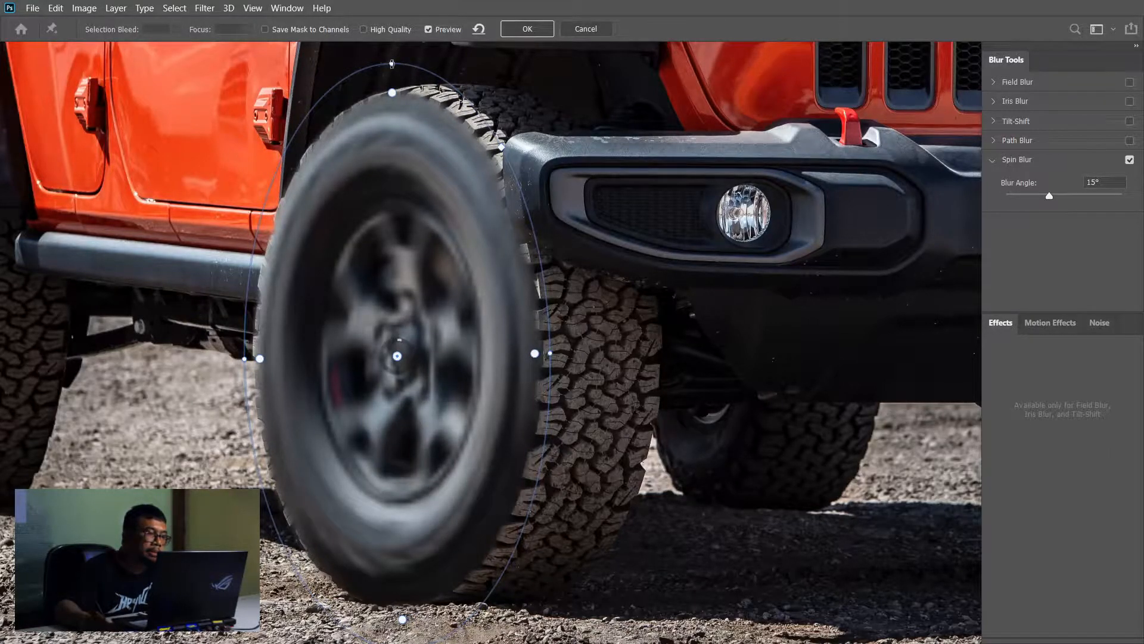
pyautogui.moveTo(391, 64); pyautogui.dragTo(391, 93)
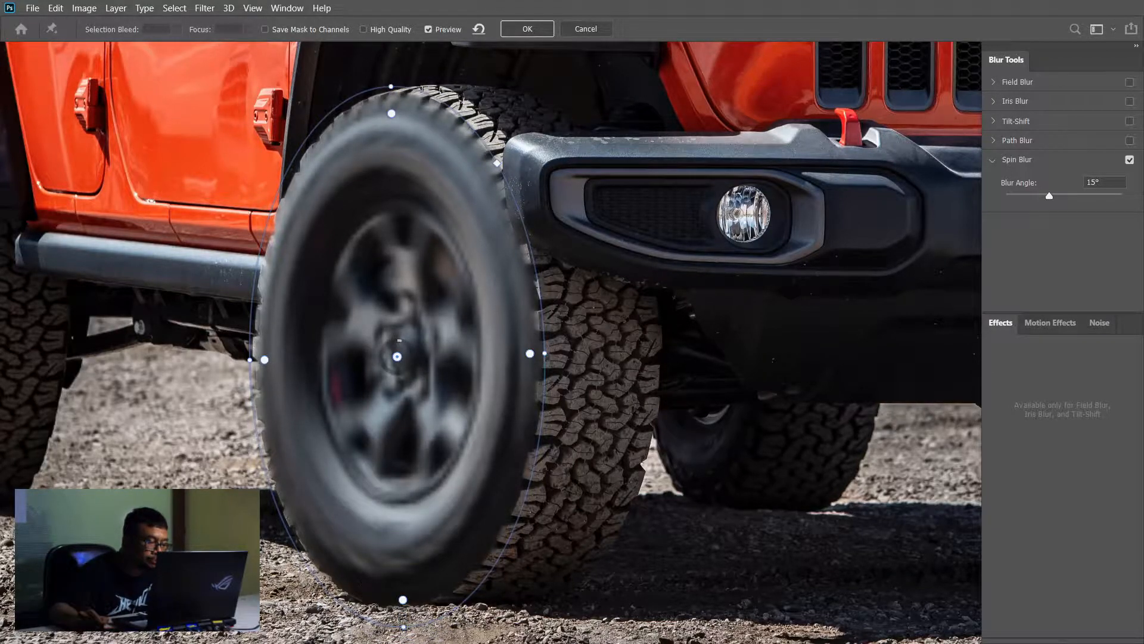
pyautogui.moveTo(404, 627); pyautogui.dragTo(404, 616)
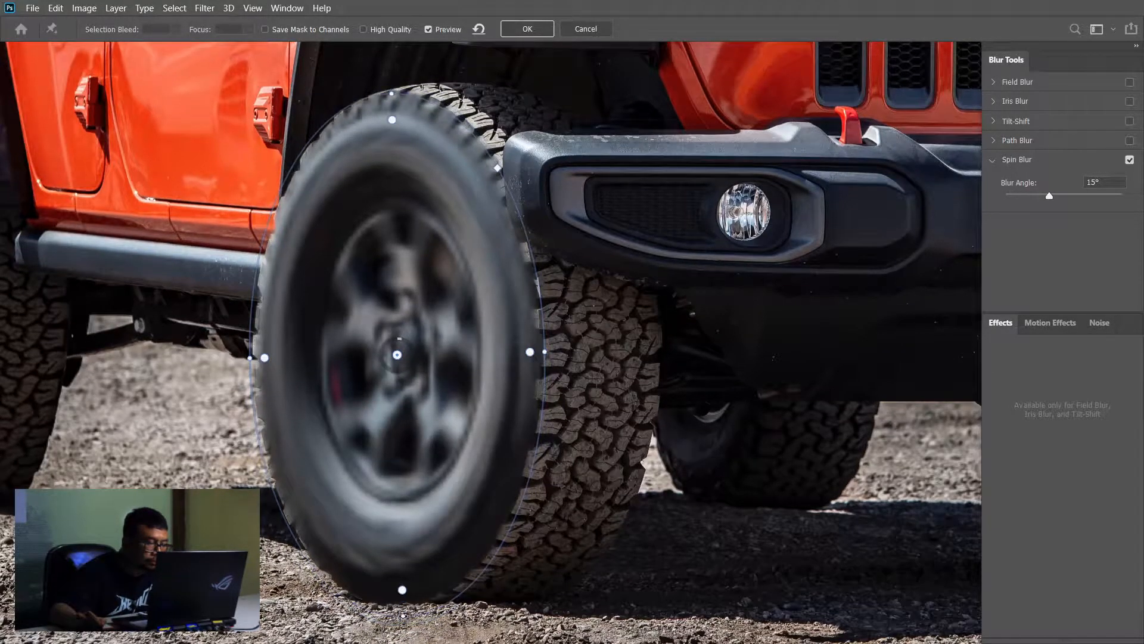
pyautogui.moveTo(548, 357); pyautogui.dragTo(546, 352)
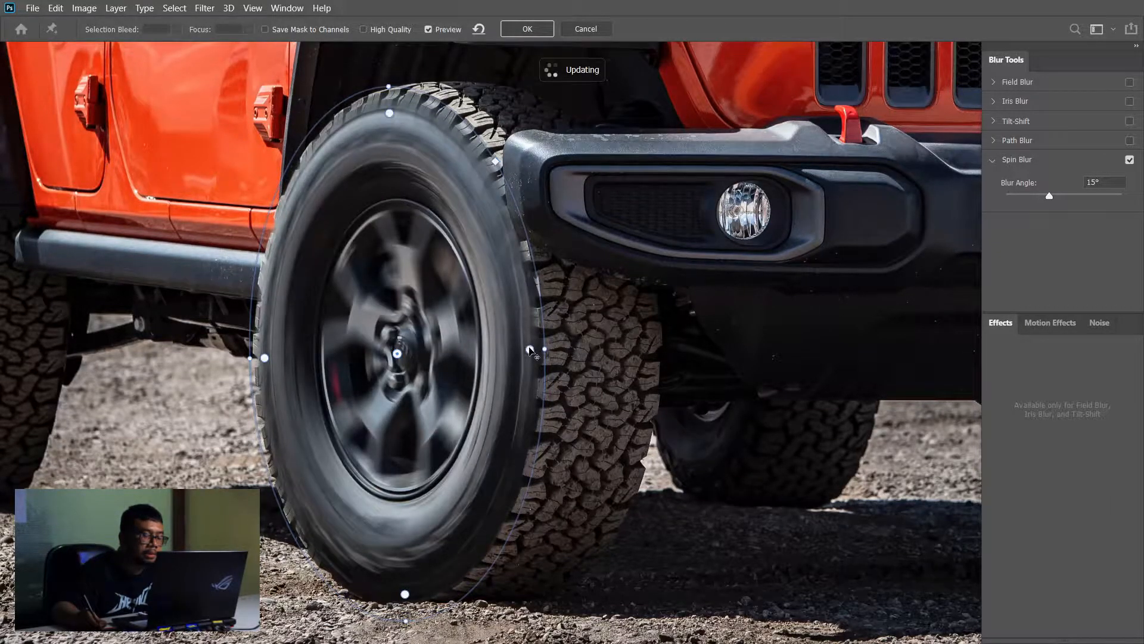
pyautogui.moveTo(528, 350)
pyautogui.mouseDown()
pyautogui.moveTo(515, 352)
pyautogui.moveTo(546, 355)
pyautogui.mouseUp()
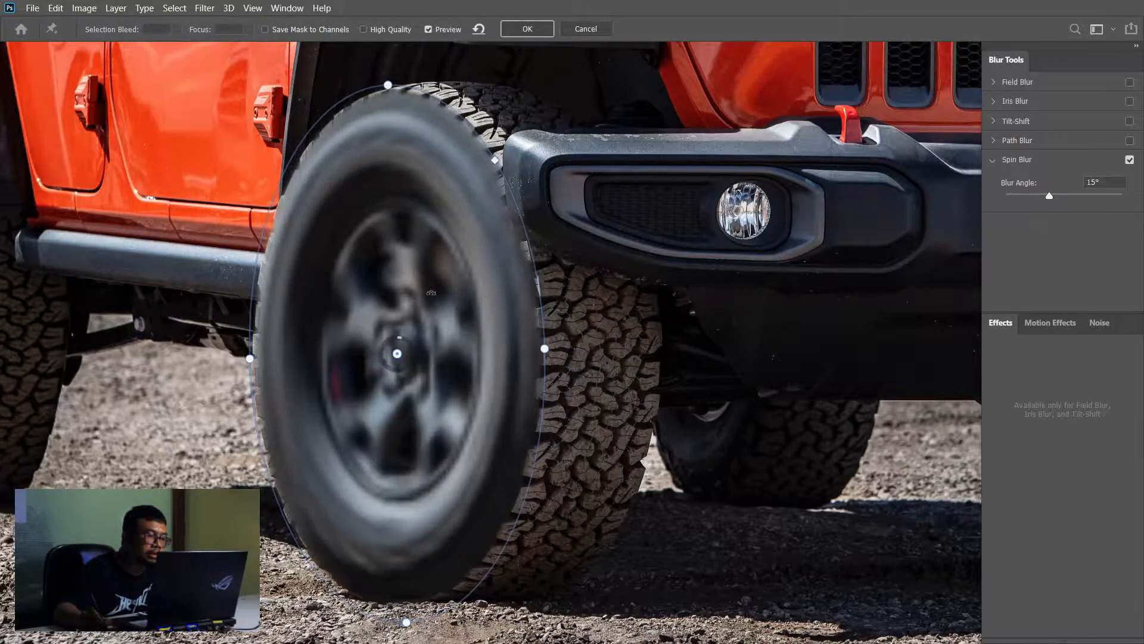
# Step: Recentre the Spin Blur on the hub and tilt its ellipse to follow the wheel's perspective
pyautogui.click(398, 356)
pyautogui.moveTo(399, 357); pyautogui.dragTo(400, 355)
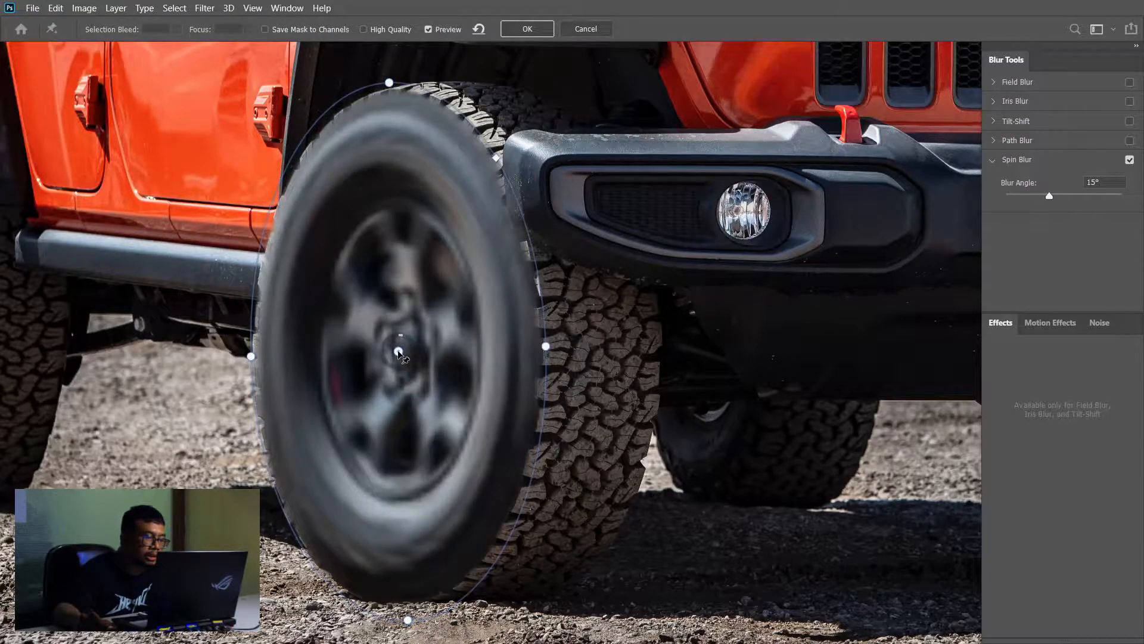
pyautogui.moveTo(410, 621); pyautogui.dragTo(393, 603)
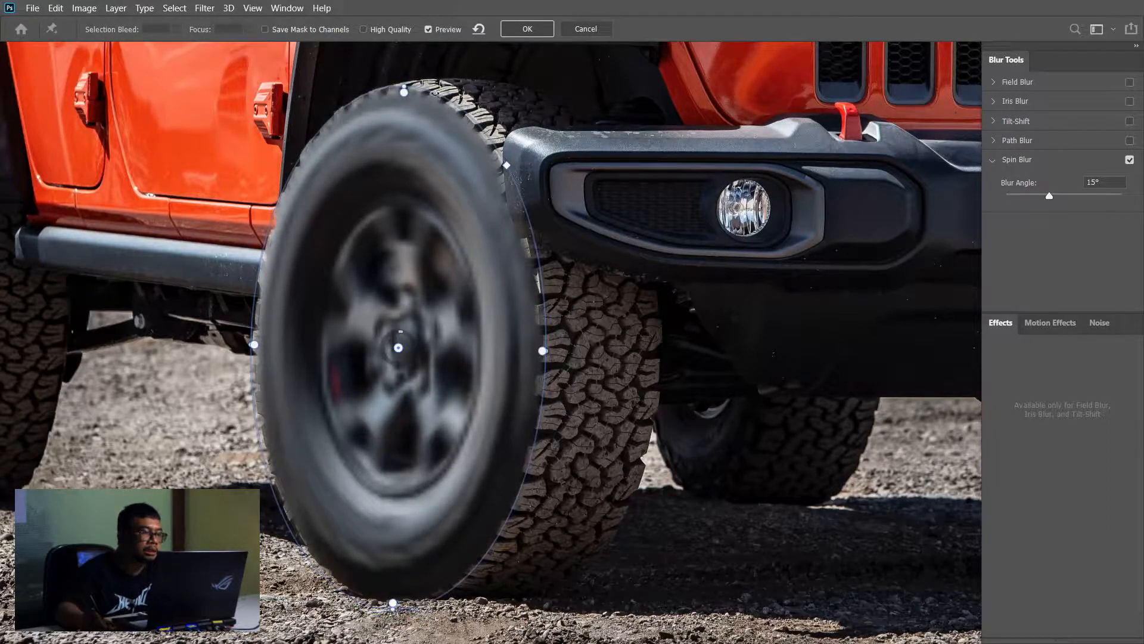
pyautogui.moveTo(405, 88); pyautogui.dragTo(402, 84)
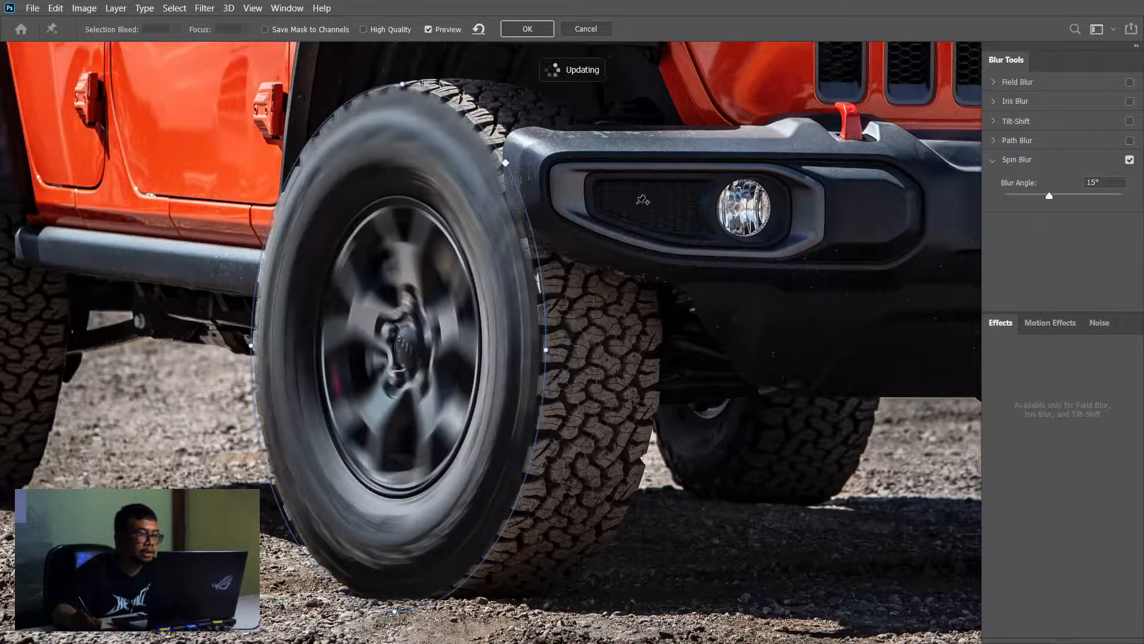
# Step: Fine-tune the Spin Blur's placement on the wheel, undo the last ellipse adjustment, and set the blur angle to 7°
pyautogui.moveTo(400, 348); pyautogui.dragTo(403, 350)
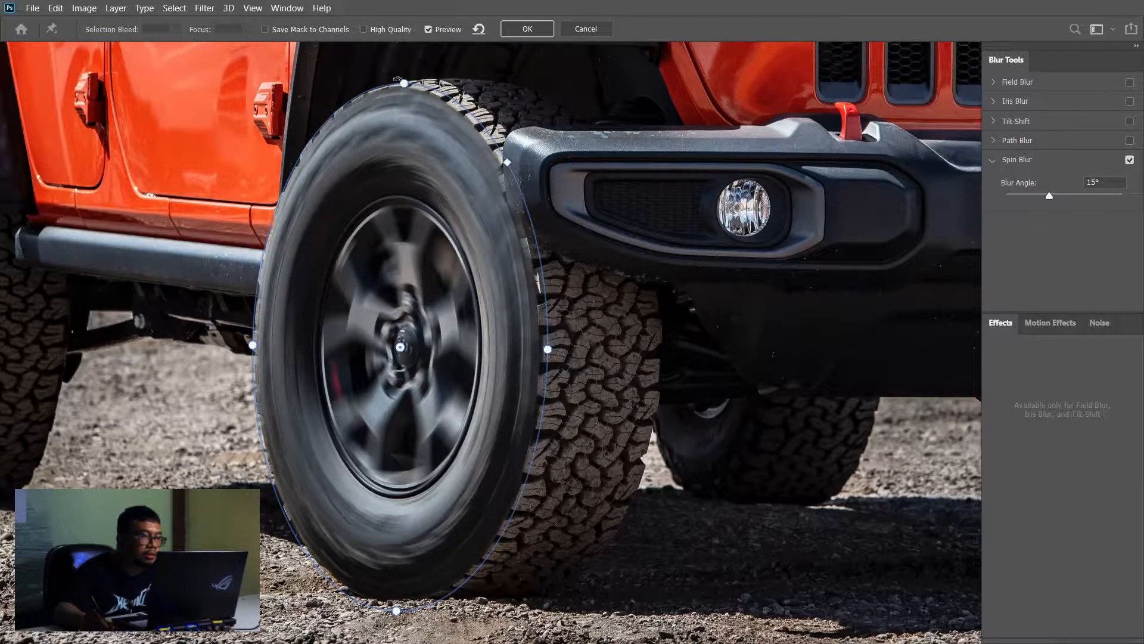
pyautogui.moveTo(404, 82); pyautogui.dragTo(402, 80)
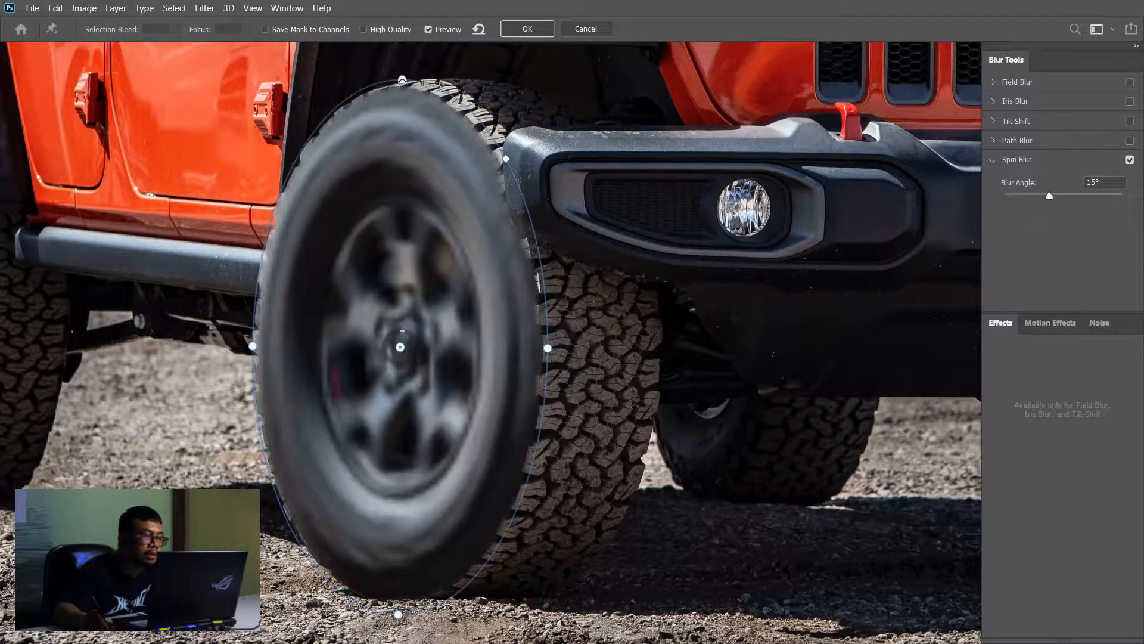
pyautogui.hotkey('ctrl', 'z')
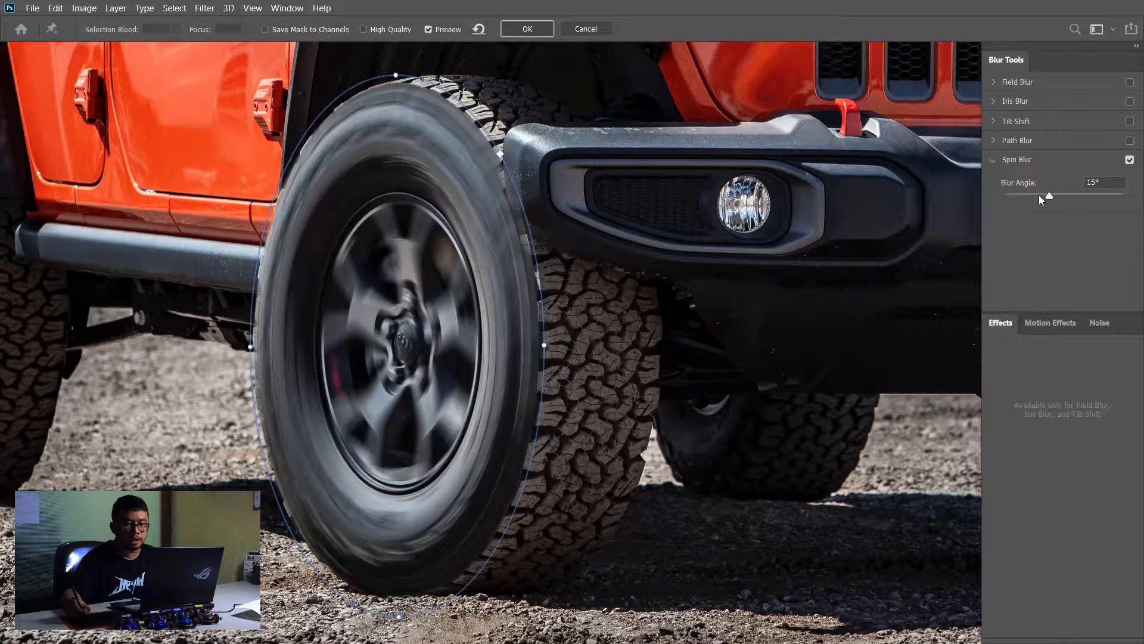
pyautogui.click(1034, 195)
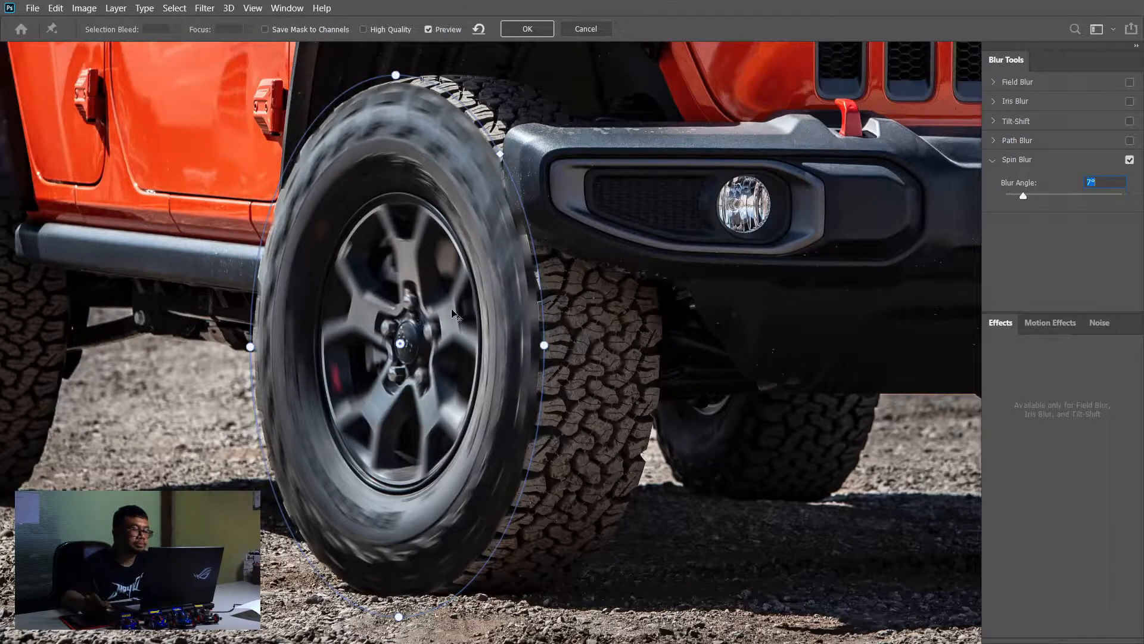
# Step: Apply the Spin Blur to BAN 1 and compare the wheel with that layer hidden and shown
pyautogui.click(250, 347)
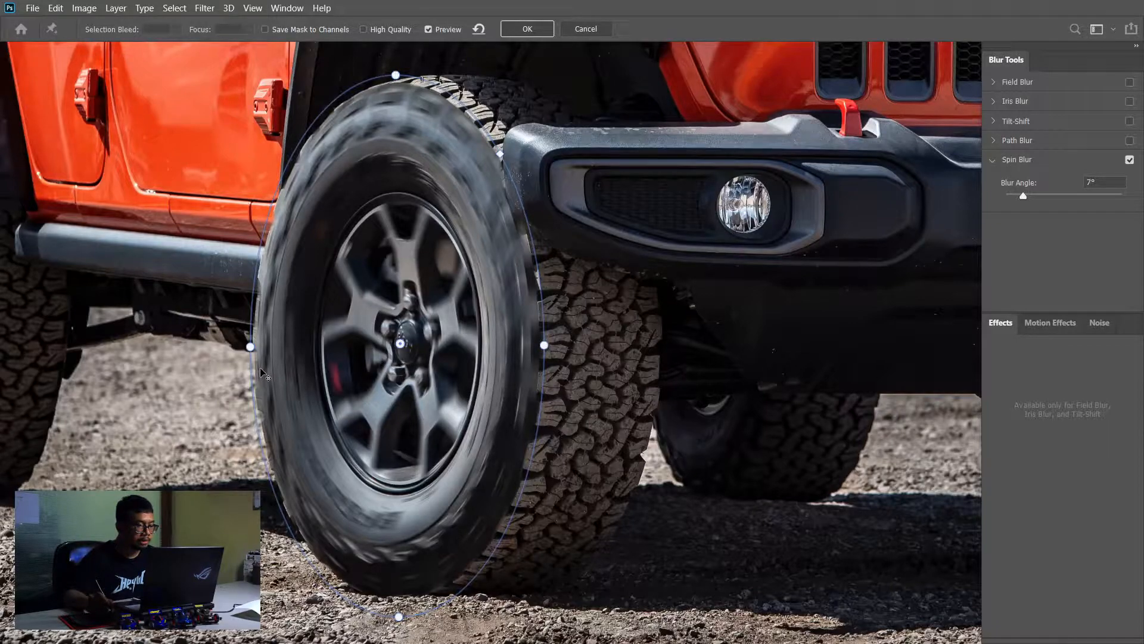
pyautogui.press('Escape')
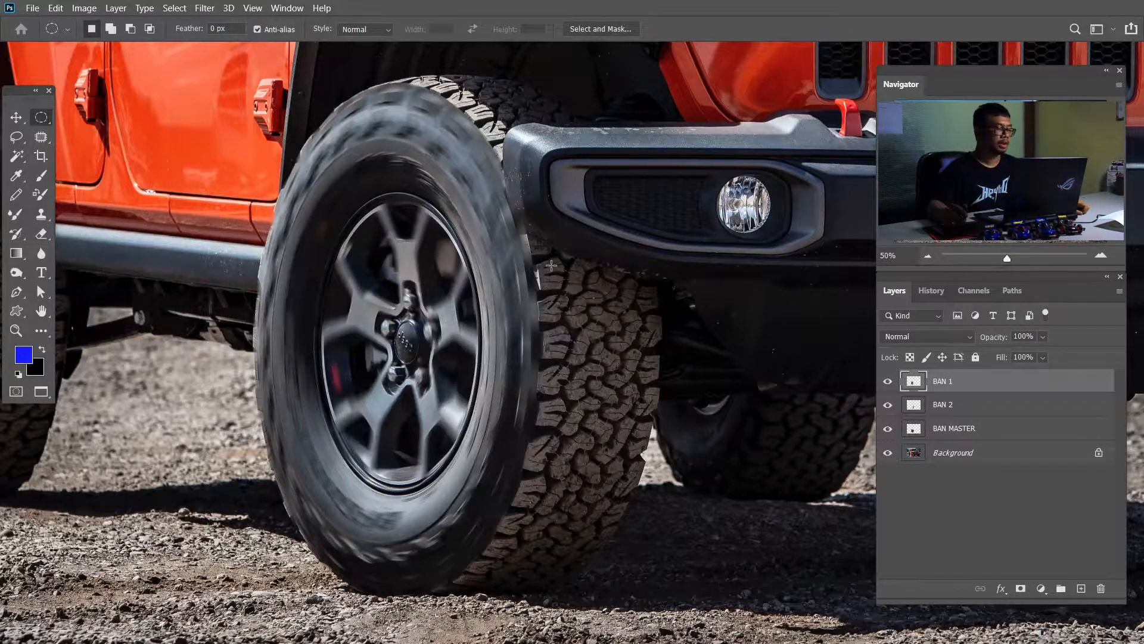
pyautogui.hotkey('ctrl', '+')
pyautogui.moveTo(294, 286); pyautogui.dragTo(345, 299)
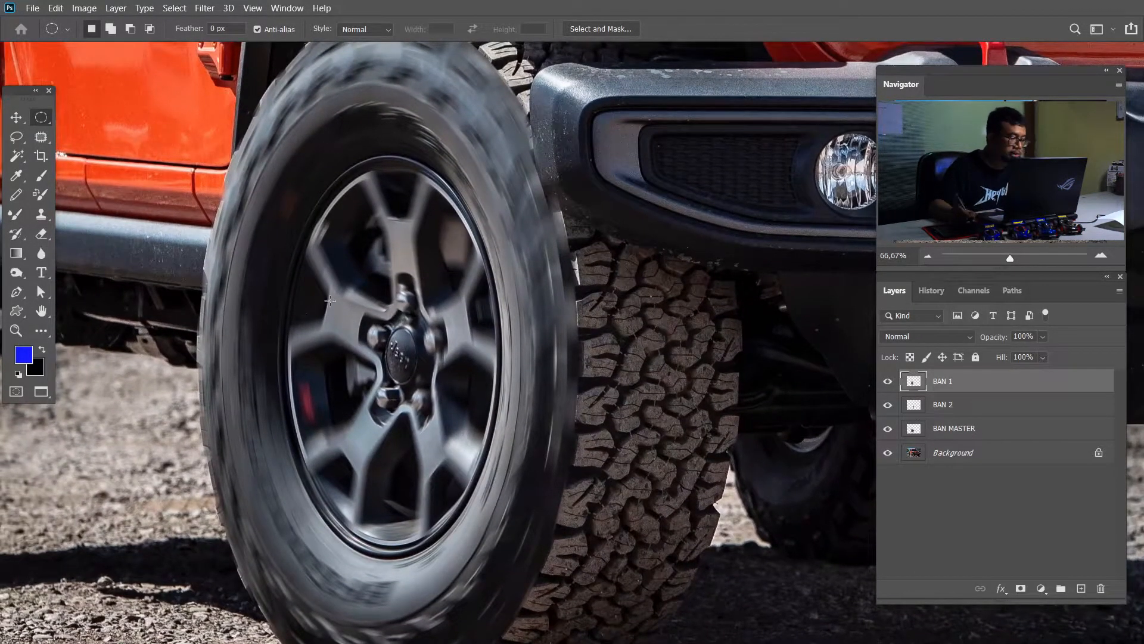
pyautogui.click(888, 382)
pyautogui.click(888, 382)
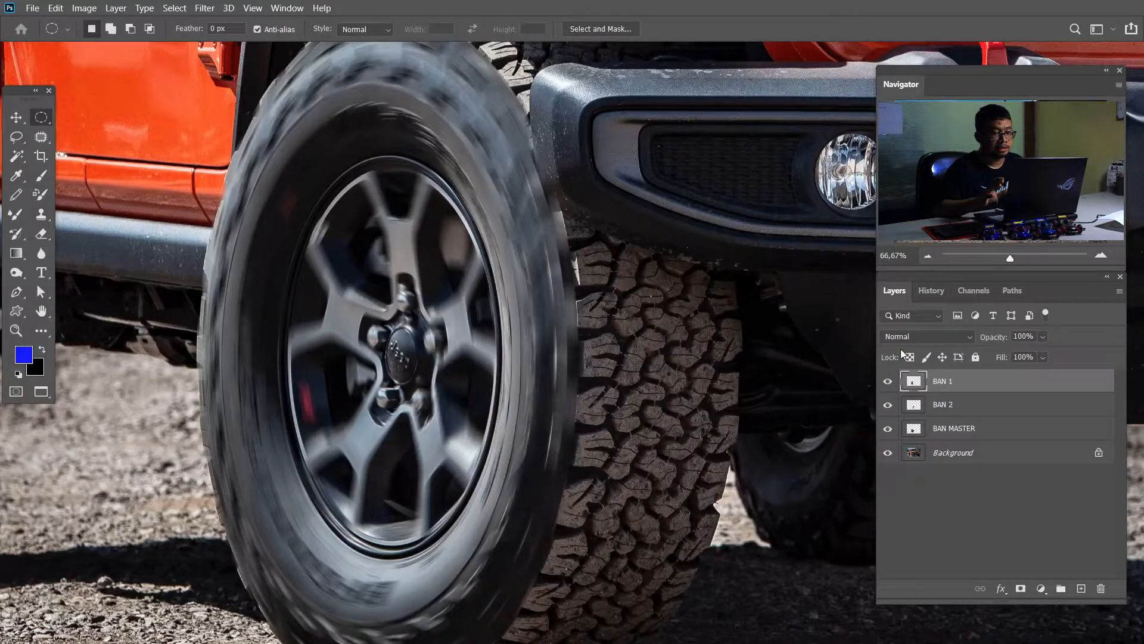
# Step: Duplicate the blurred BAN 1 layer and merge the copy with the original into one layer
pyautogui.hotkey('ctrl', 'j')
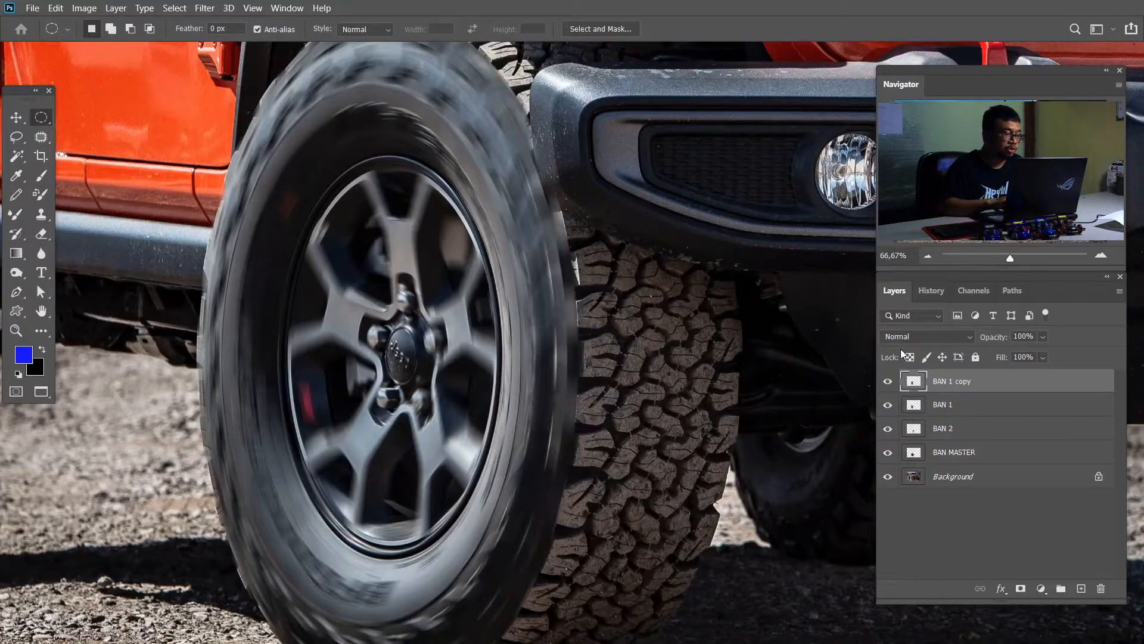
pyautogui.hotkey('ctrl', 'z')
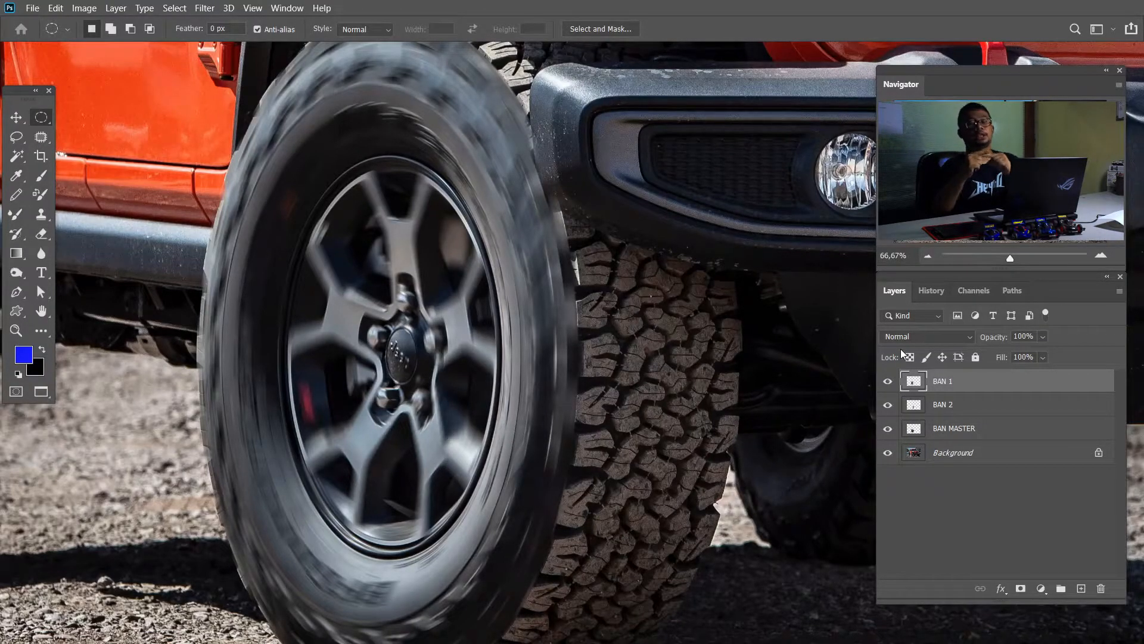
pyautogui.hotkey('ctrl', 'j')
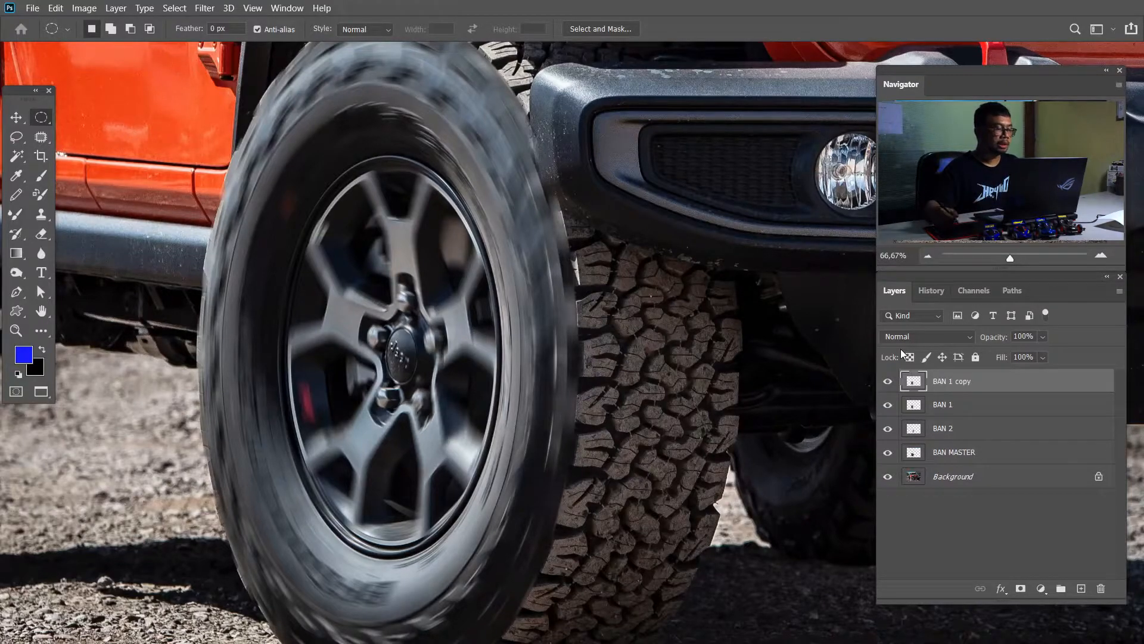
pyautogui.keyDown('shift'); pyautogui.click(1020, 411); pyautogui.keyUp('shift')
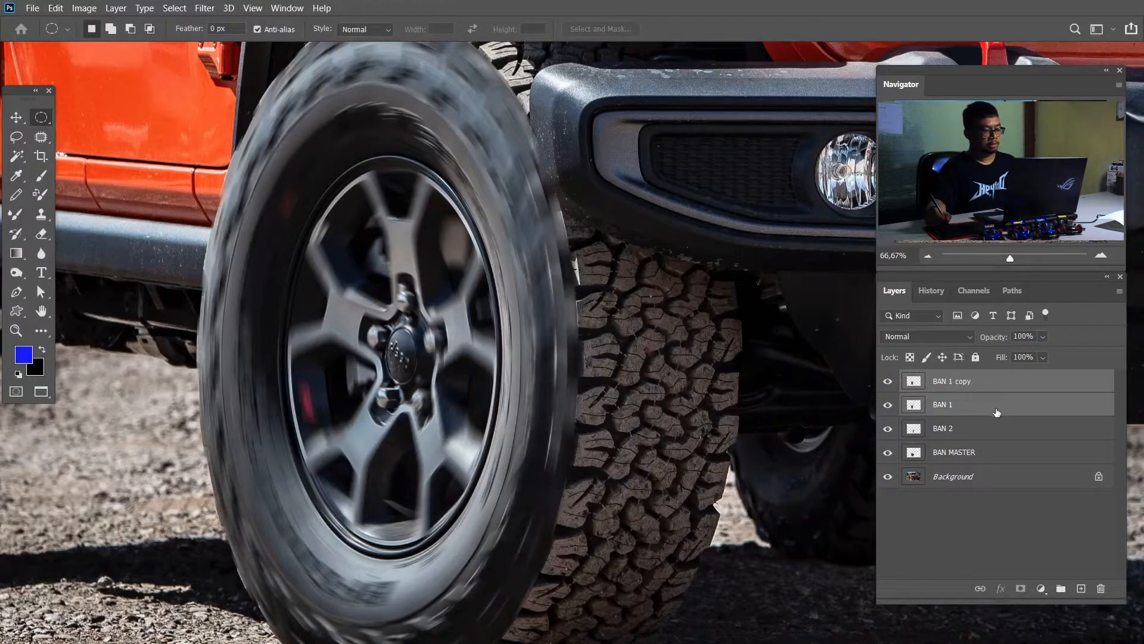
pyautogui.hotkey('ctrl', 'e')
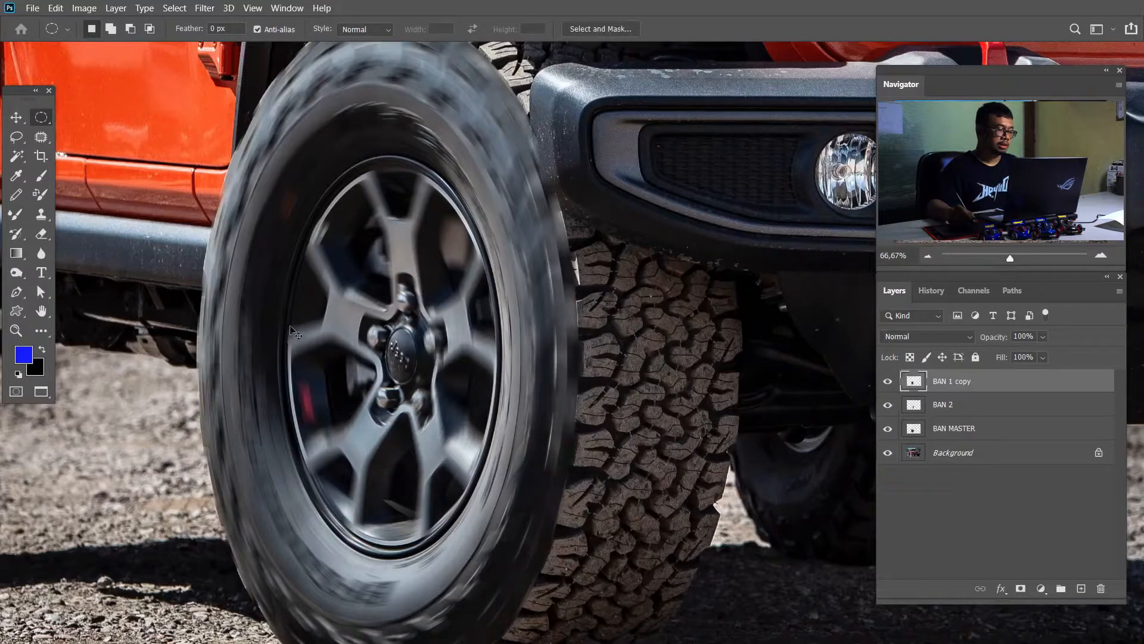
# Step: Free-transform the merged BAN 1 copy layer to 100,41% width to cover the original tyre's edge
pyautogui.hotkey('ctrl', 't')
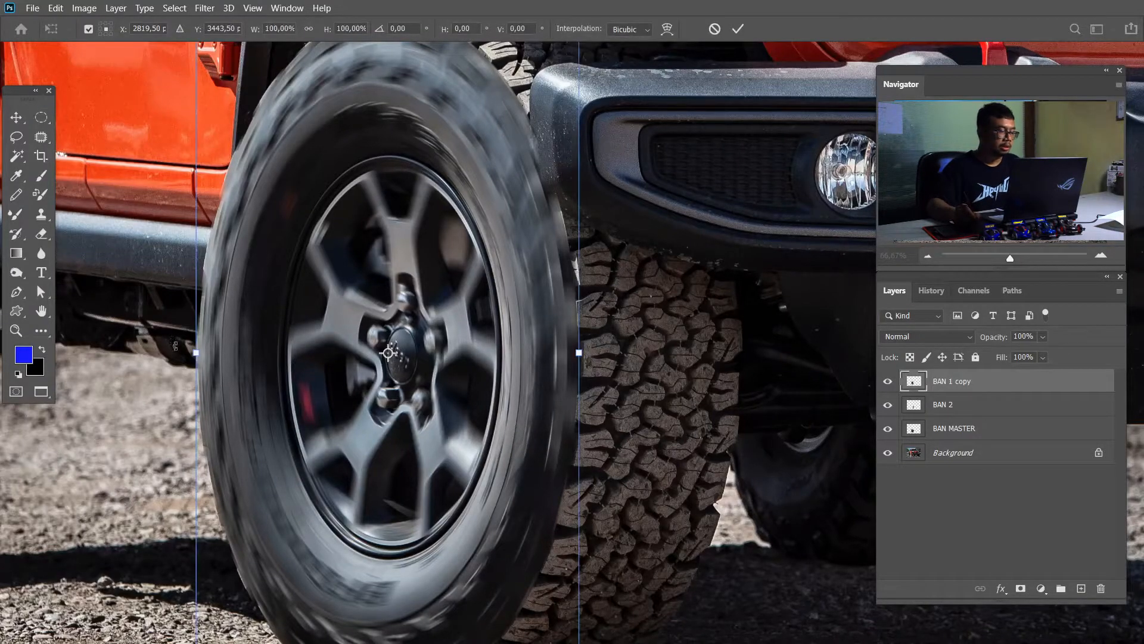
pyautogui.moveTo(197, 353); pyautogui.dragTo(190, 356)
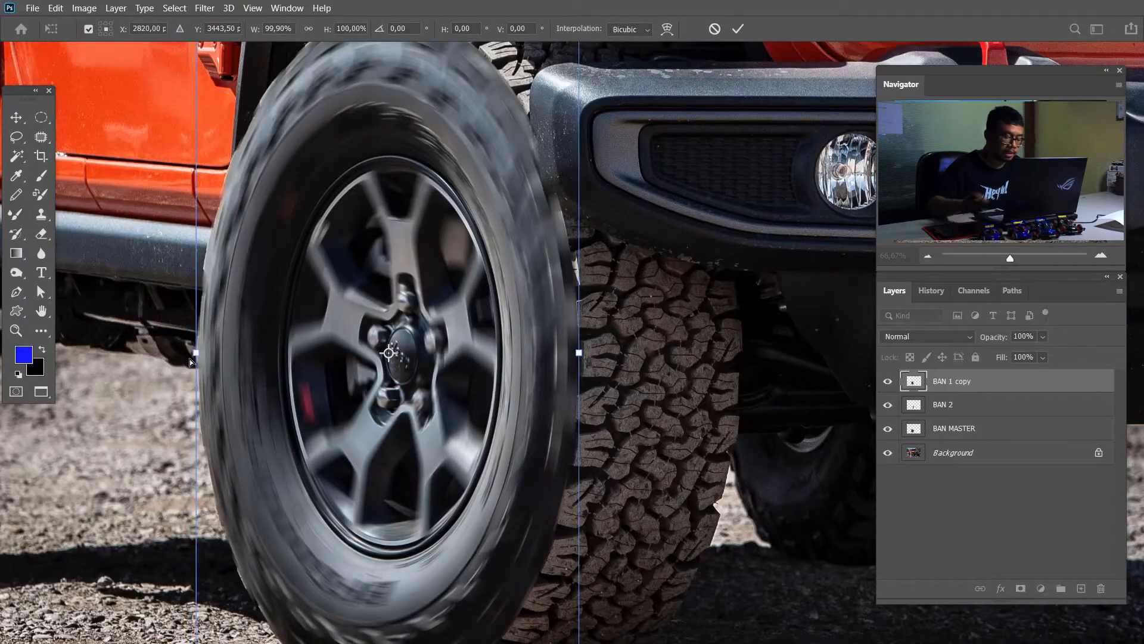
pyautogui.hotkey('ctrl', '+')
pyautogui.hotkey('ctrl', '+')
pyautogui.moveTo(434, 325); pyautogui.dragTo(511, 325)
pyautogui.moveTo(288, 393); pyautogui.dragTo(282, 393)
pyautogui.moveTo(467, 178); pyautogui.dragTo(370, 403)
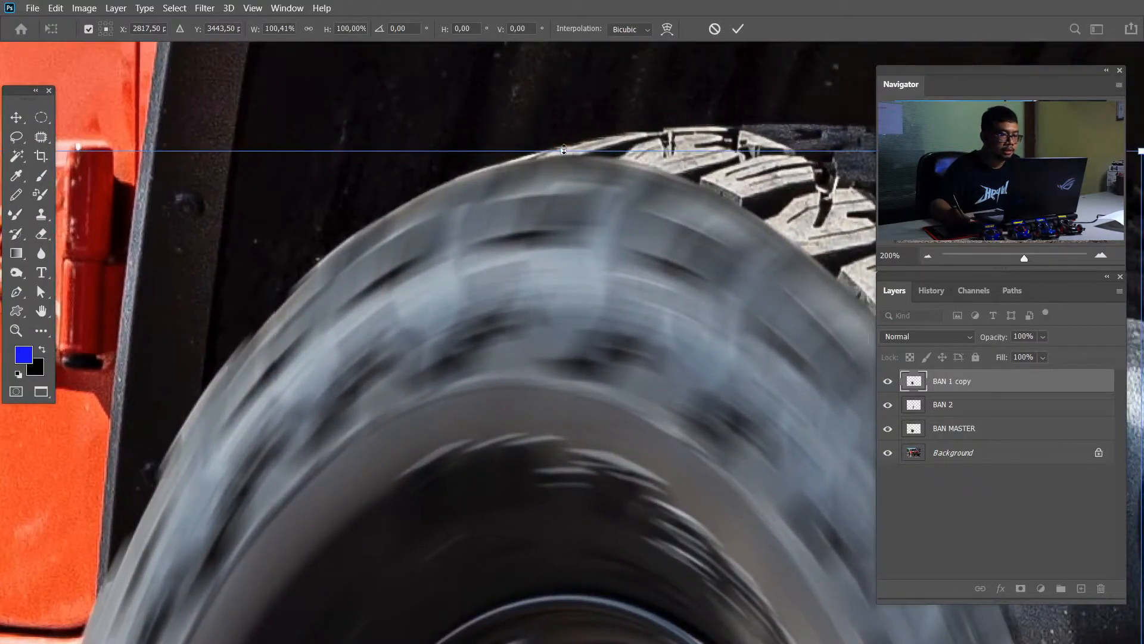
pyautogui.scroll(-10, 567, 378)
pyautogui.press('Return')
pyautogui.press('m')
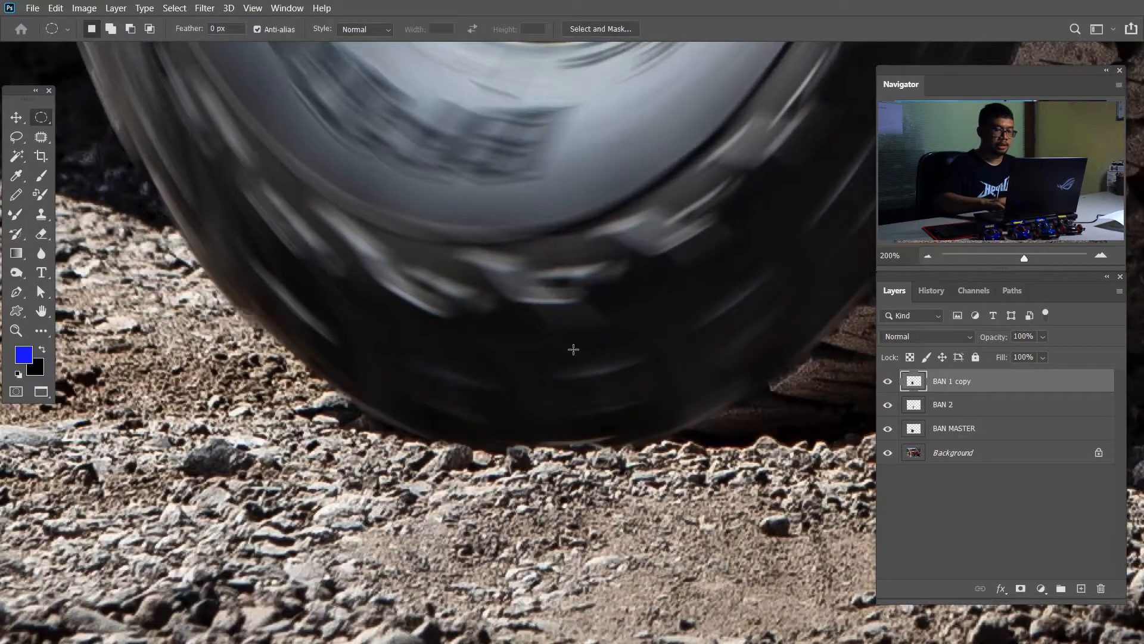
# Step: Duplicate the BAN 2 tread layer and hide the original BAN 2, keeping the copy, BAN MASTER and Background visible
pyautogui.hotkey('ctrl', '0')
pyautogui.press('z')
pyautogui.click(536, 483)
pyautogui.moveTo(537, 483); pyautogui.dragTo(620, 399)
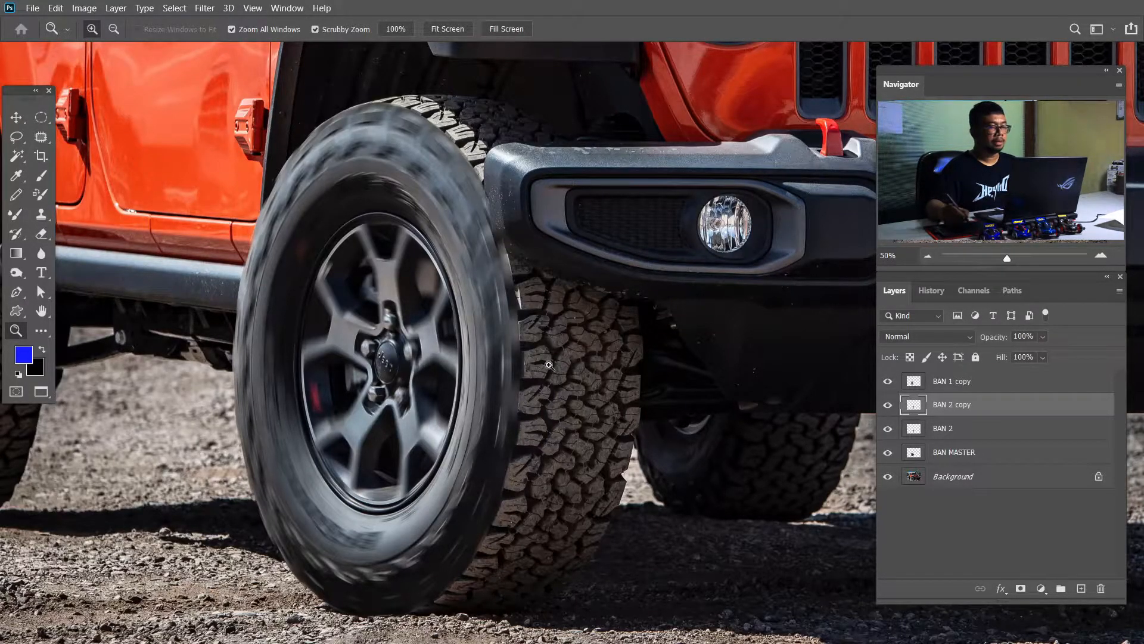
pyautogui.hotkey('ctrl', '+')
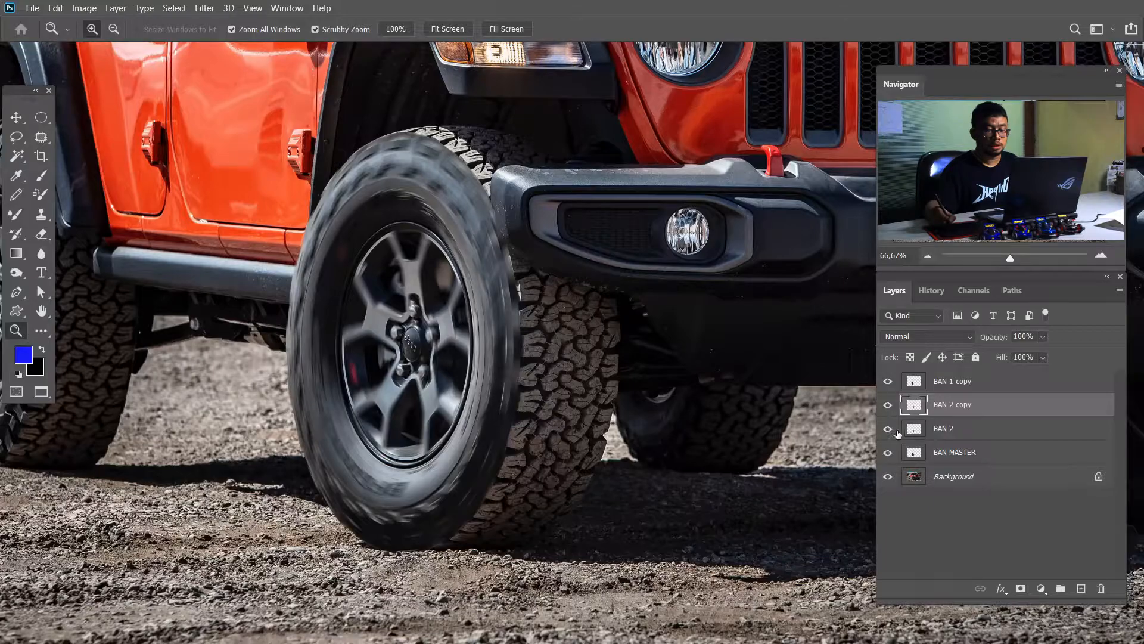
pyautogui.moveTo(888, 405); pyautogui.dragTo(888, 477)
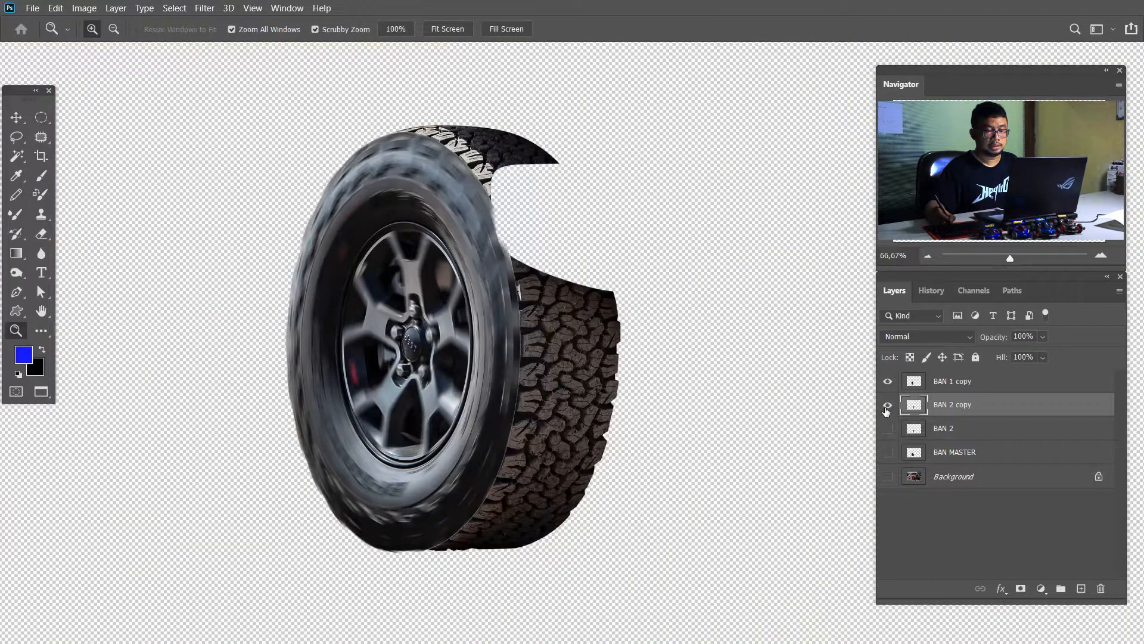
pyautogui.click(886, 409)
pyautogui.click(887, 452)
pyautogui.click(888, 429)
pyautogui.click(887, 475)
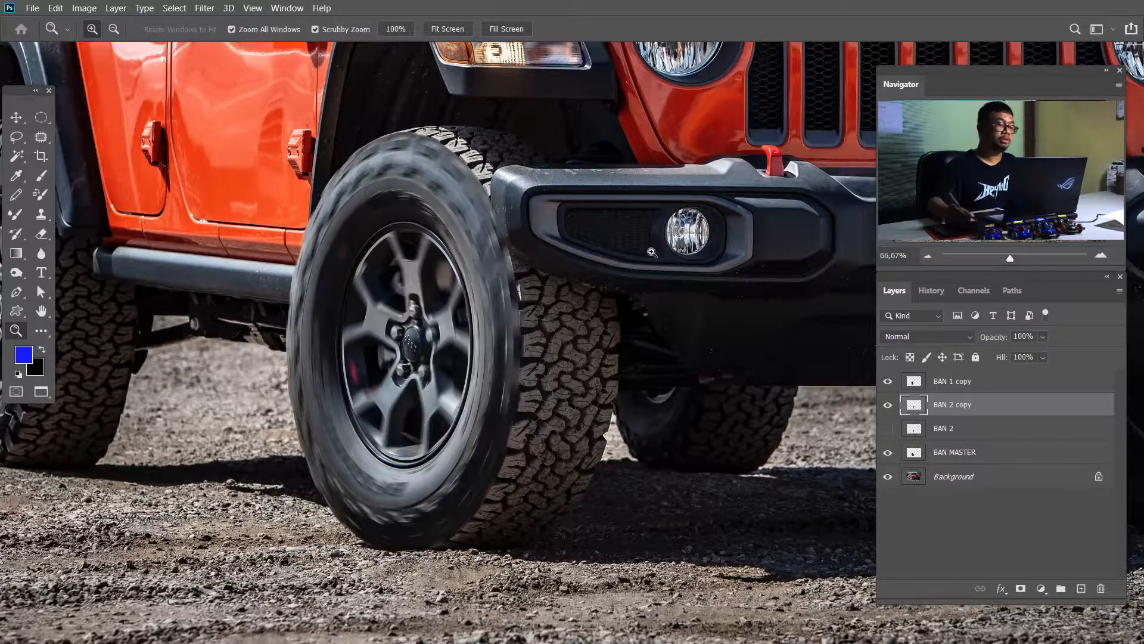
# Step: Add a Path Blur to BAN 2 copy and curve its path from the tyre's top to its bottom along the face's edge
pyautogui.click(205, 8)
pyautogui.moveTo(215, 172)
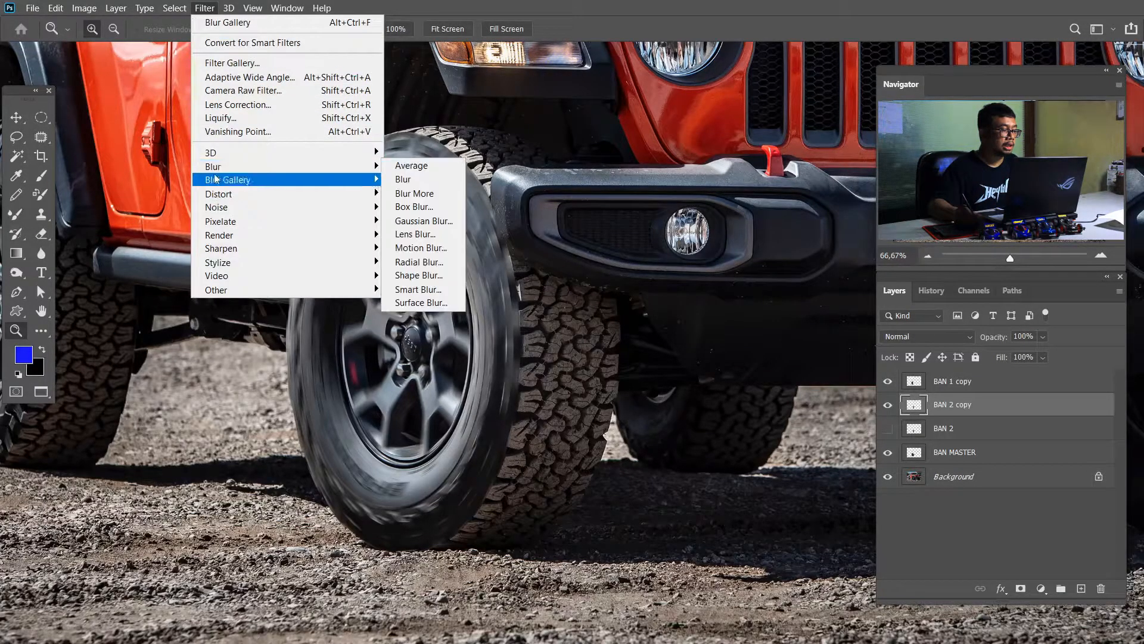
pyautogui.click(418, 219)
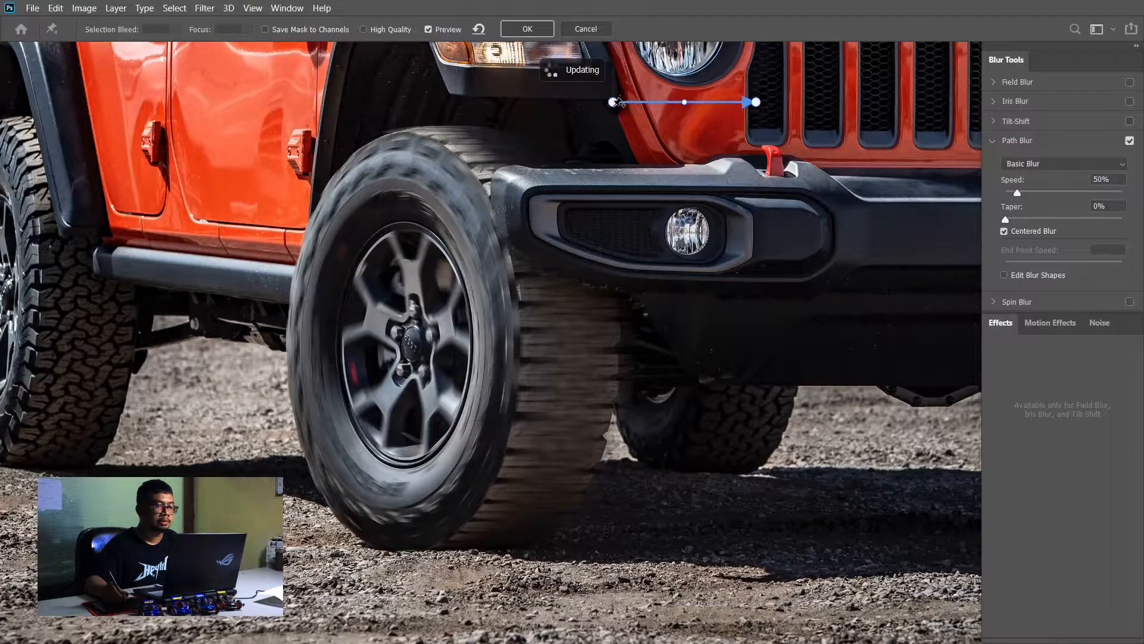
pyautogui.moveTo(613, 102); pyautogui.dragTo(401, 127)
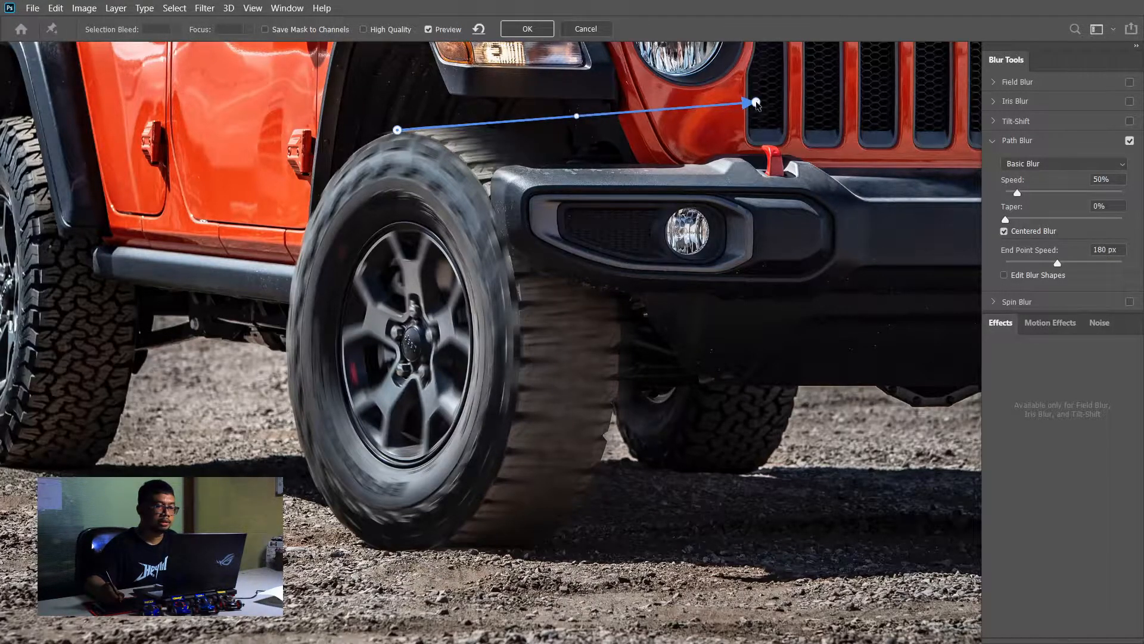
pyautogui.moveTo(757, 102); pyautogui.dragTo(400, 547)
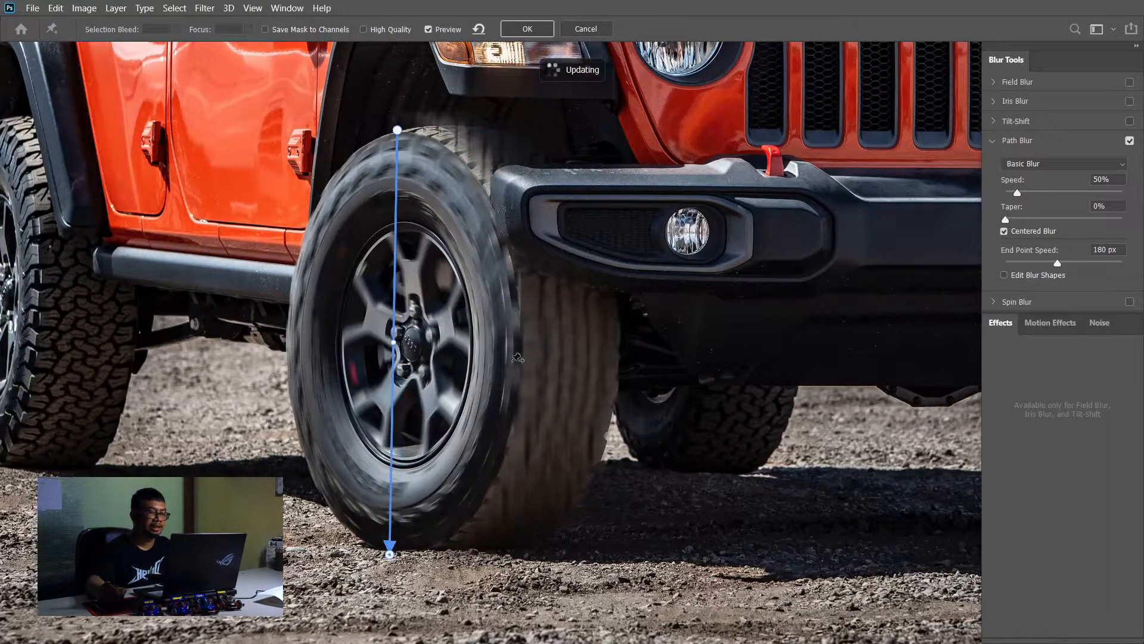
pyautogui.moveTo(396, 345); pyautogui.dragTo(515, 342)
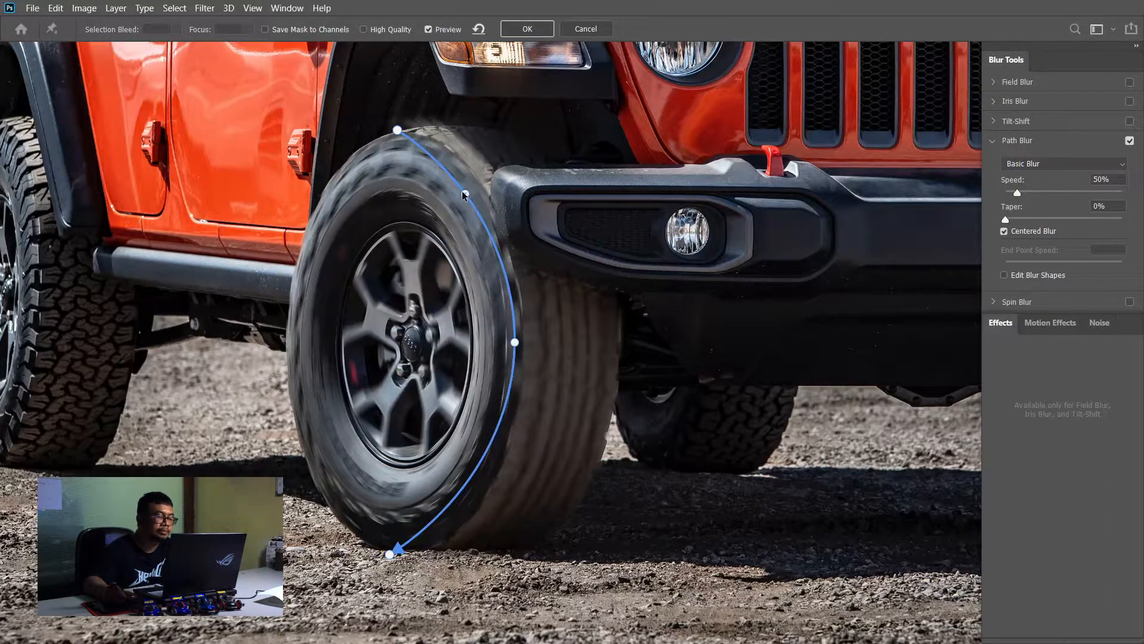
# Step: Refine the blur path with extra curve points along its upper and lower parts so it follows the tyre's rounded edge
pyautogui.moveTo(463, 191); pyautogui.dragTo(469, 175)
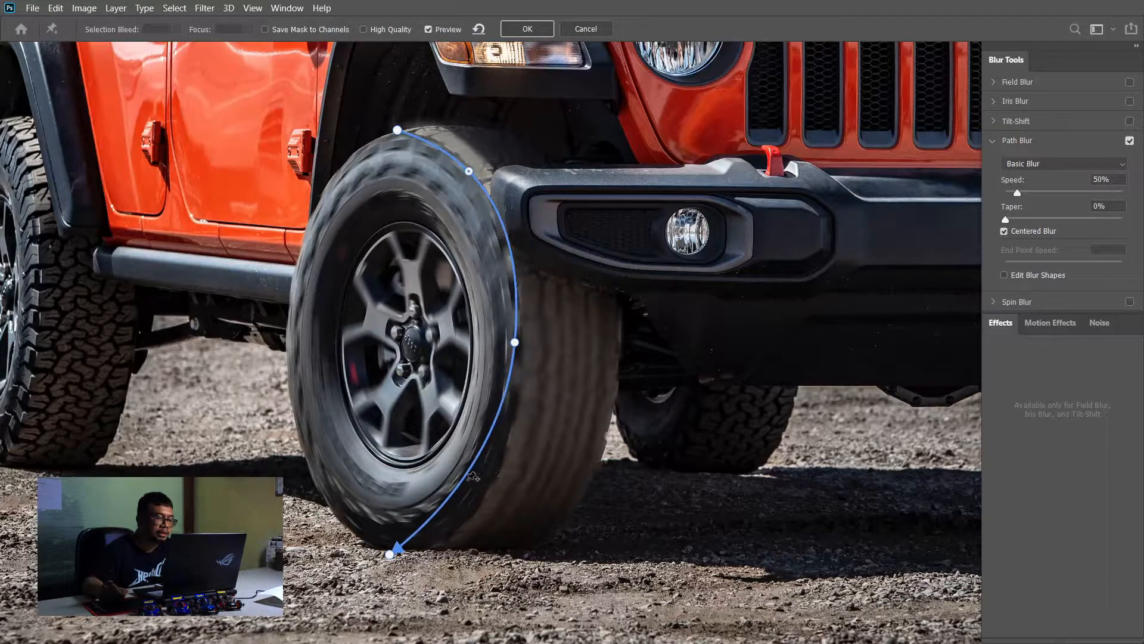
pyautogui.hotkey('ctrl', 'z')
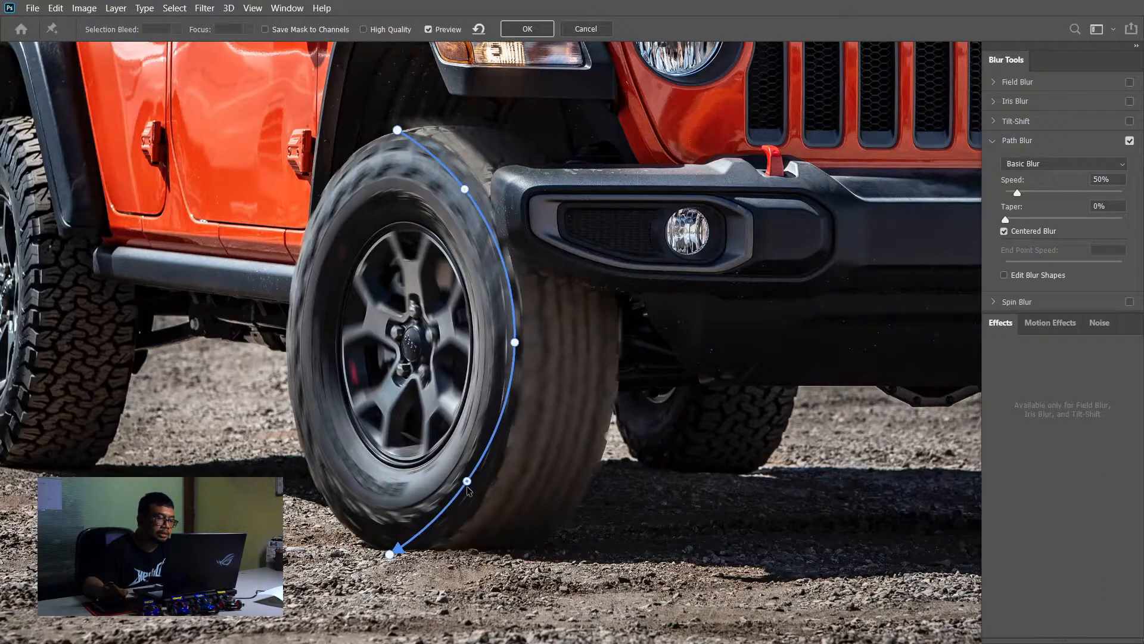
pyautogui.moveTo(470, 487); pyautogui.dragTo(465, 517)
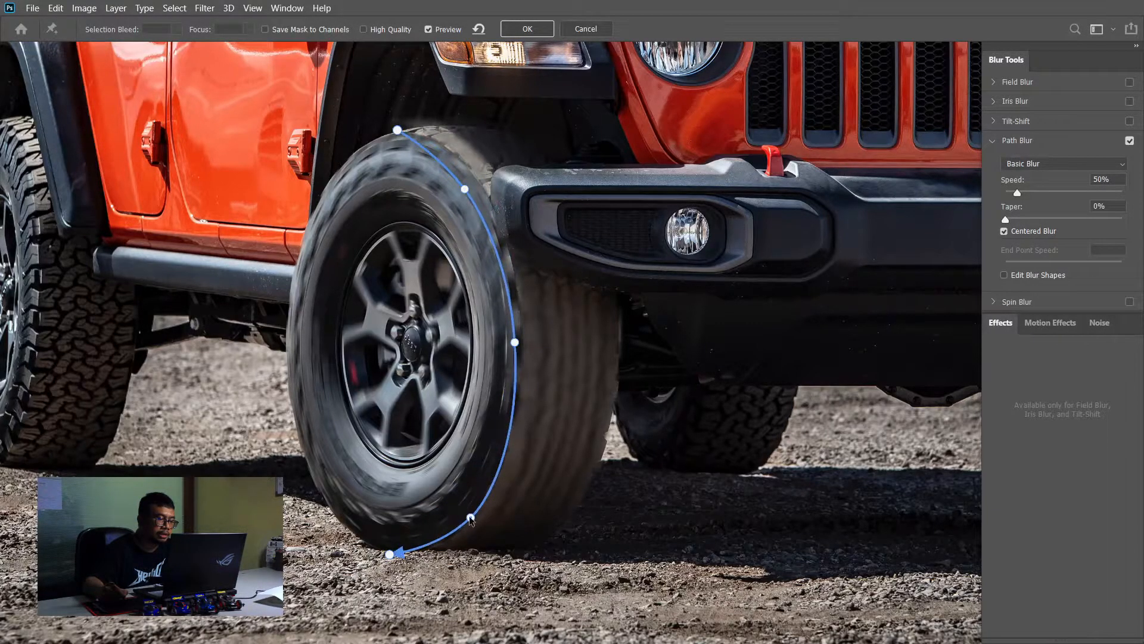
pyautogui.moveTo(464, 189); pyautogui.dragTo(471, 170)
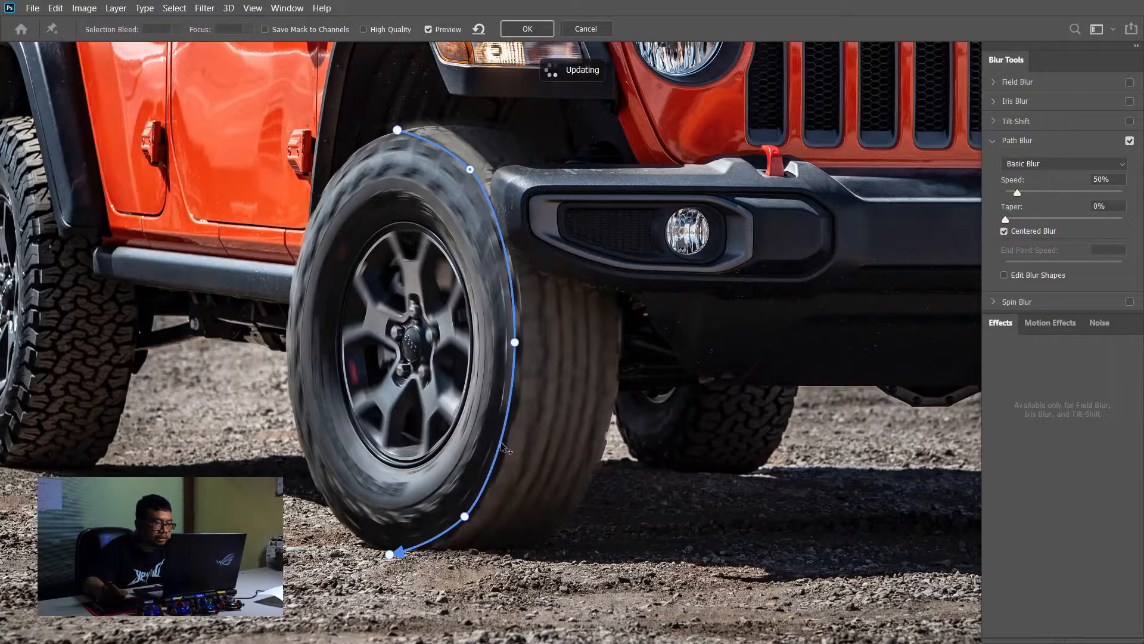
pyautogui.moveTo(500, 442); pyautogui.dragTo(500, 440)
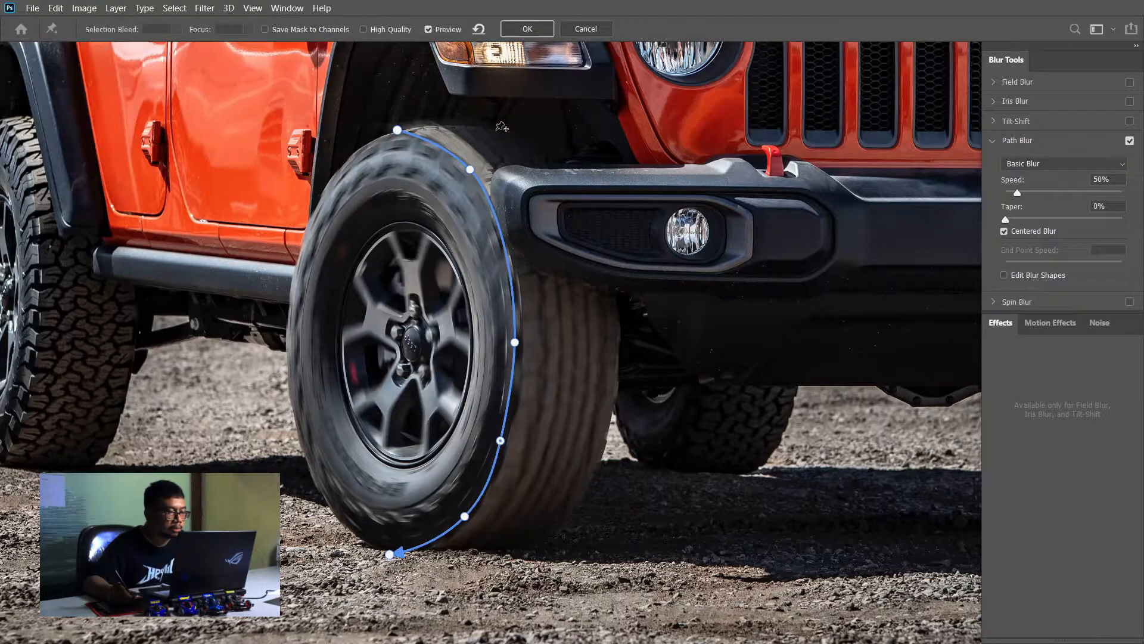
# Step: Draw a second blur path from the top to the bottom of the tread, curving along its outer edge
pyautogui.click(497, 127)
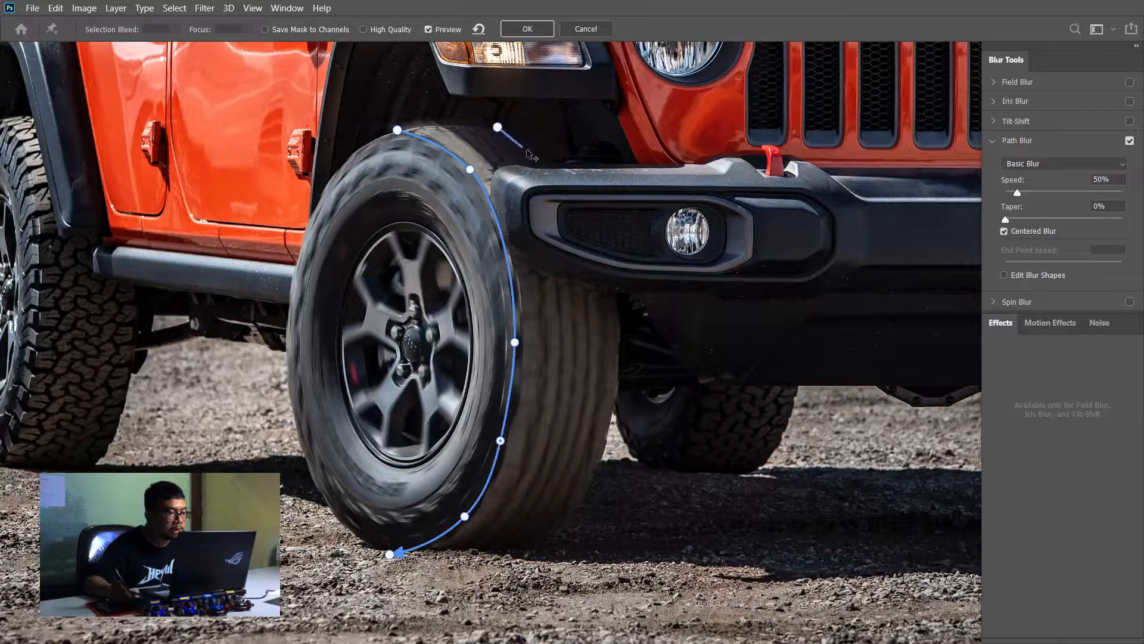
pyautogui.click(600, 219)
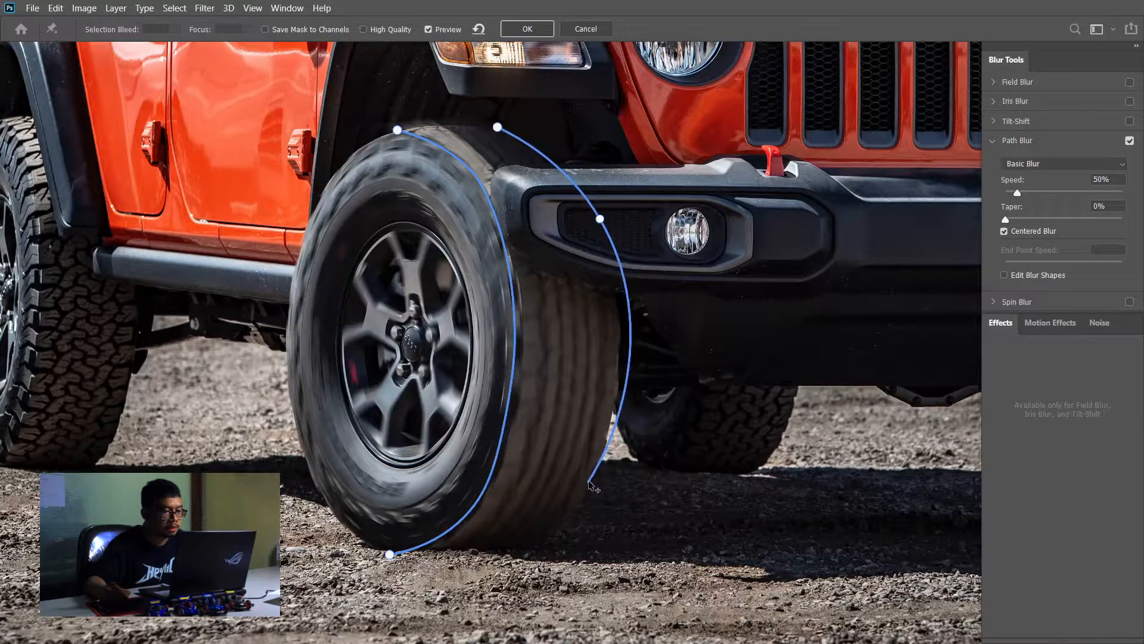
pyautogui.doubleClick(526, 551)
pyautogui.moveTo(559, 511); pyautogui.dragTo(526, 554)
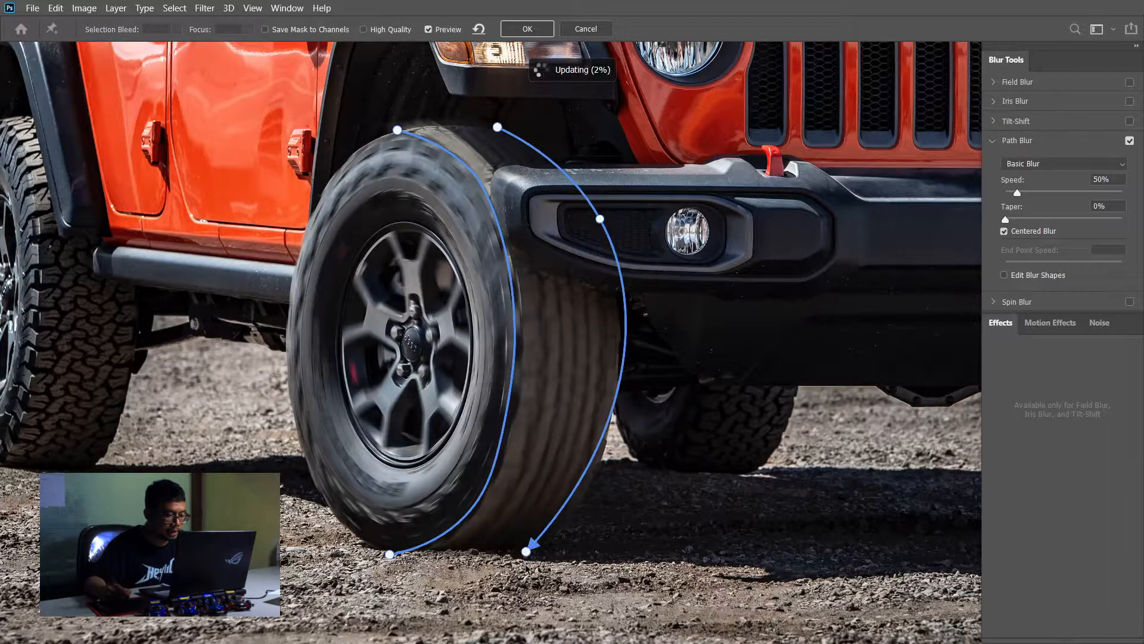
# Step: Reshape the second path with added points to fit the tread's outer edge and set the Path Blur speed to 29%
pyautogui.moveTo(600, 218); pyautogui.dragTo(587, 207)
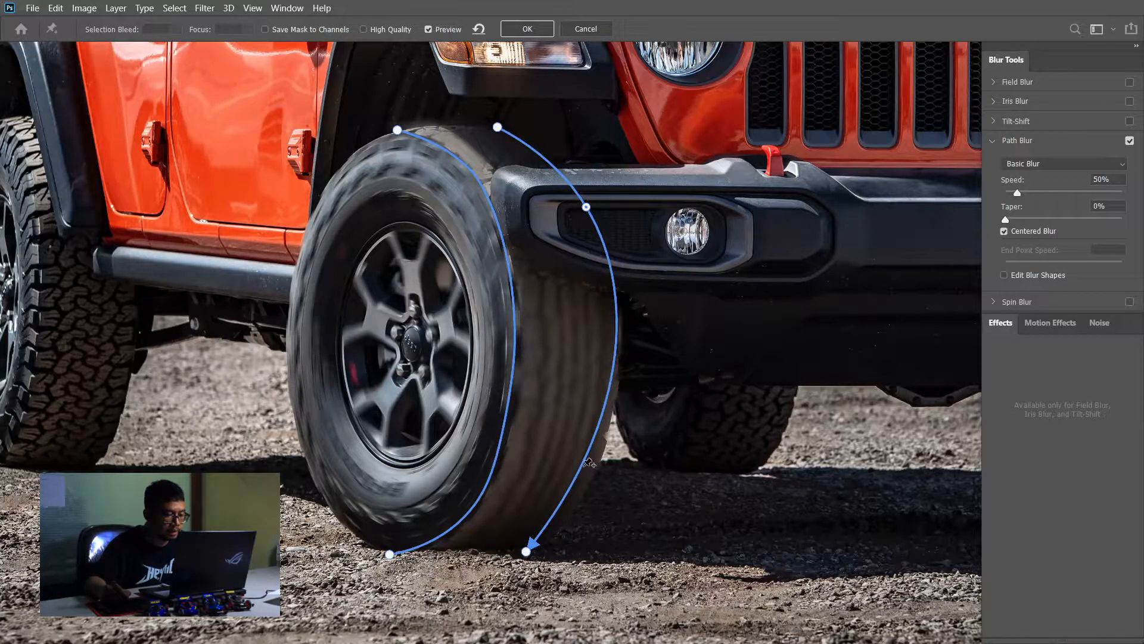
pyautogui.click(584, 468)
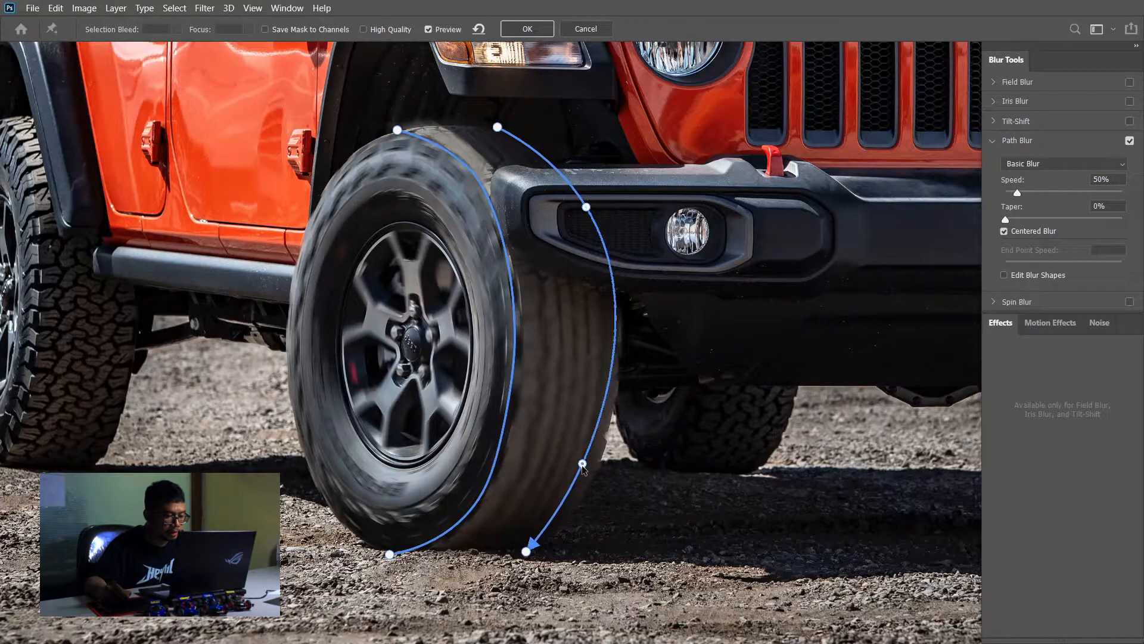
pyautogui.moveTo(584, 470); pyautogui.dragTo(581, 498)
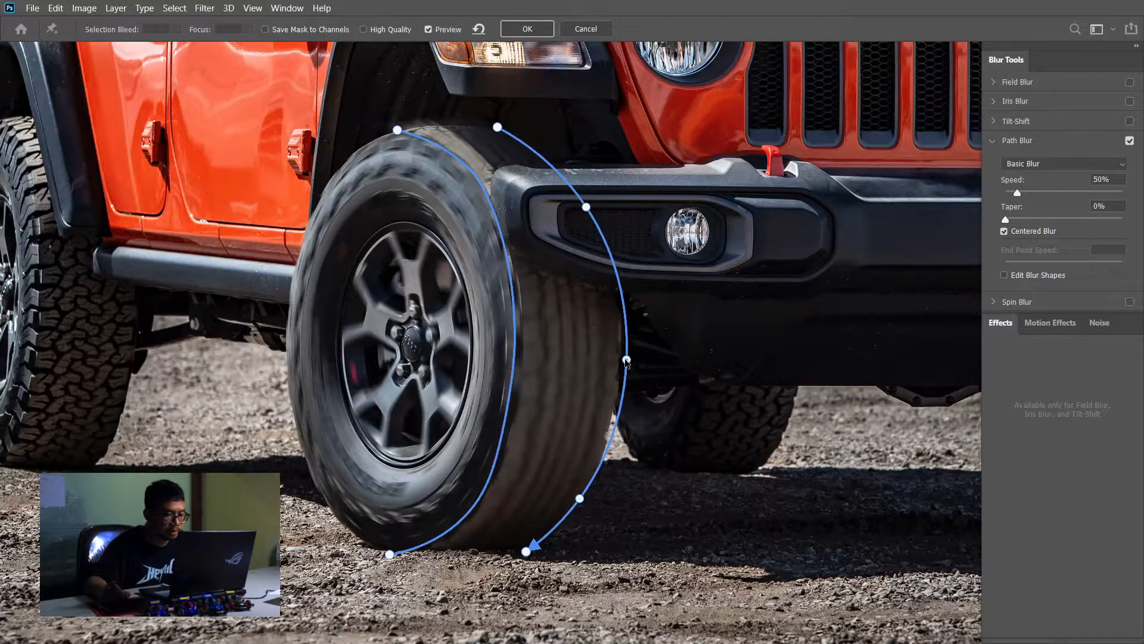
pyautogui.moveTo(626, 360); pyautogui.dragTo(624, 359)
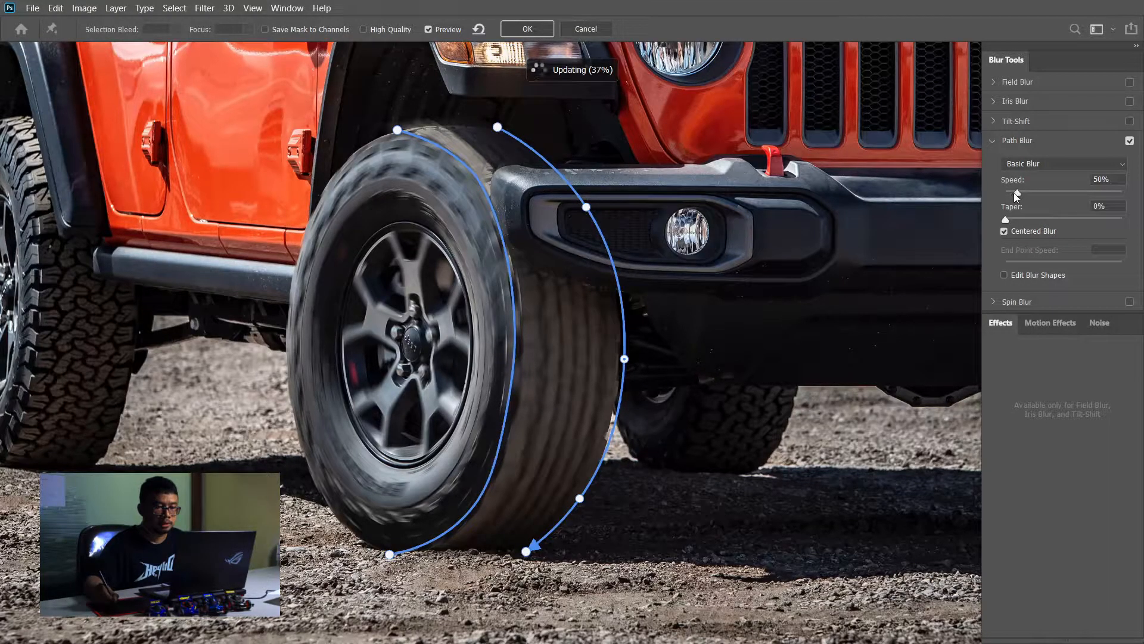
pyautogui.moveTo(1015, 192); pyautogui.dragTo(1012, 193)
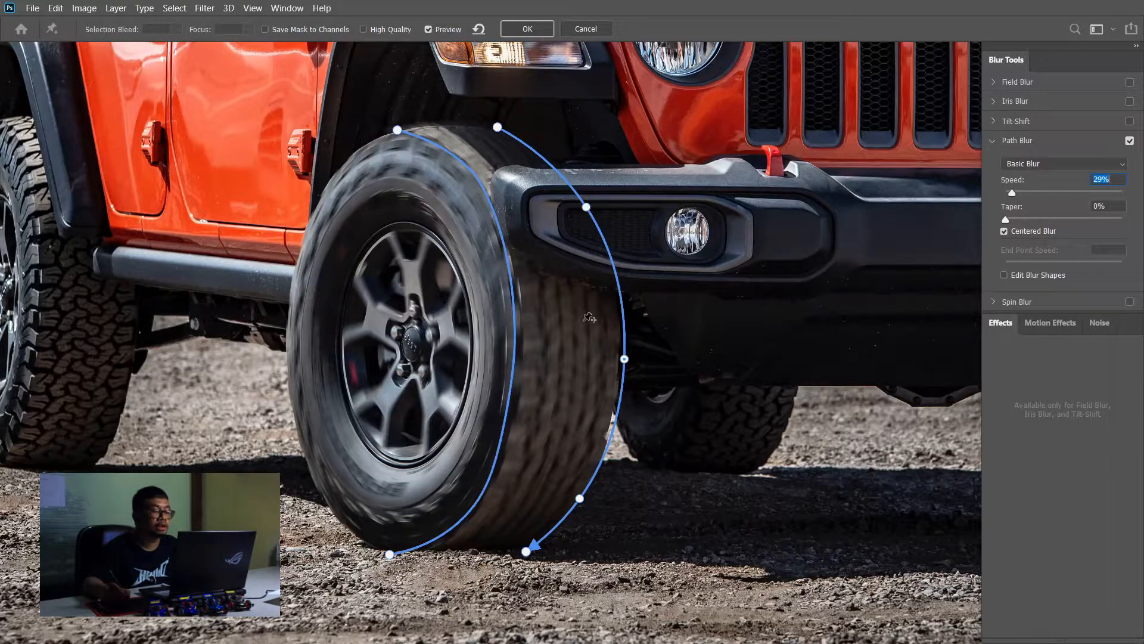
# Step: Apply the Path Blur and toggle the BAN 2 copy layer's visibility to compare the tread with and without blur
pyautogui.click(547, 31)
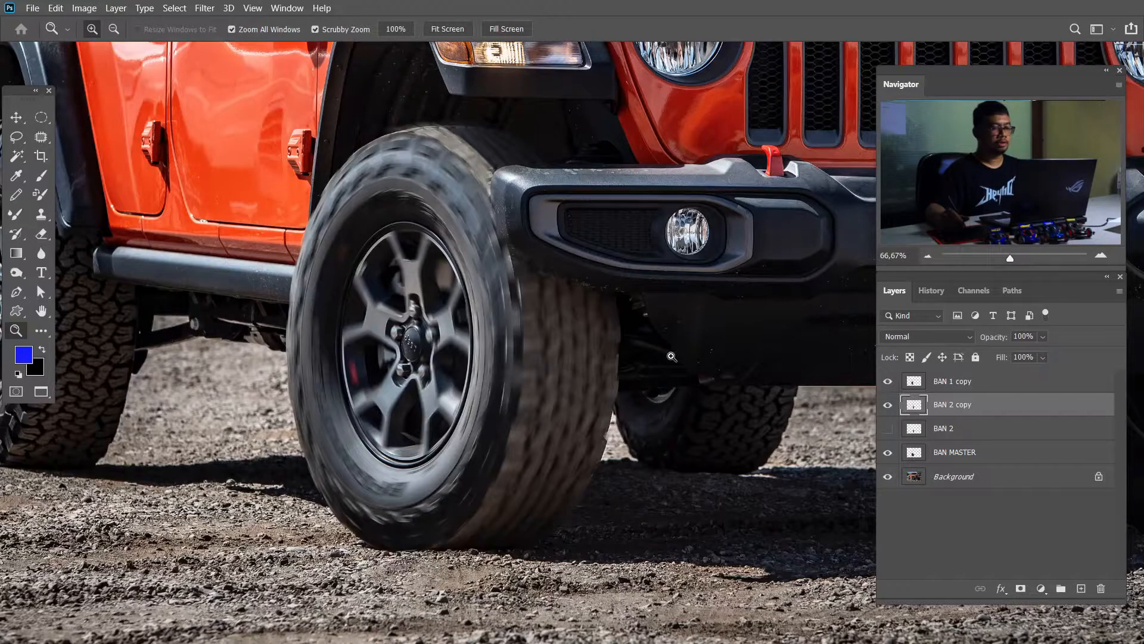
pyautogui.hotkey('ctrl', '+')
pyautogui.hotkey('ctrl', '-')
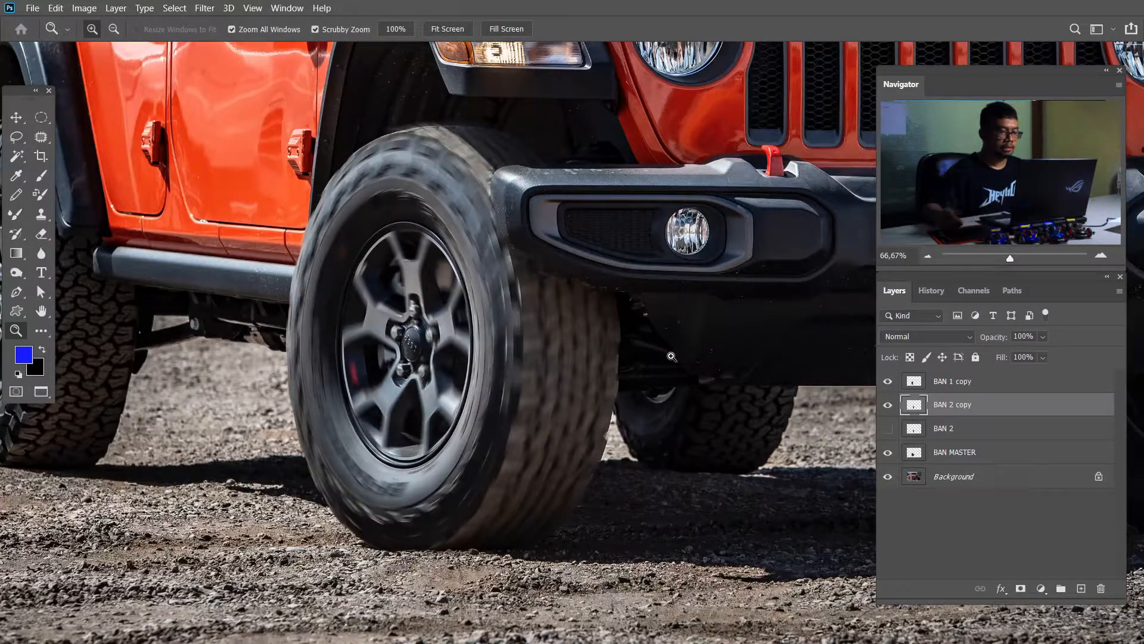
pyautogui.click(888, 405)
pyautogui.click(887, 406)
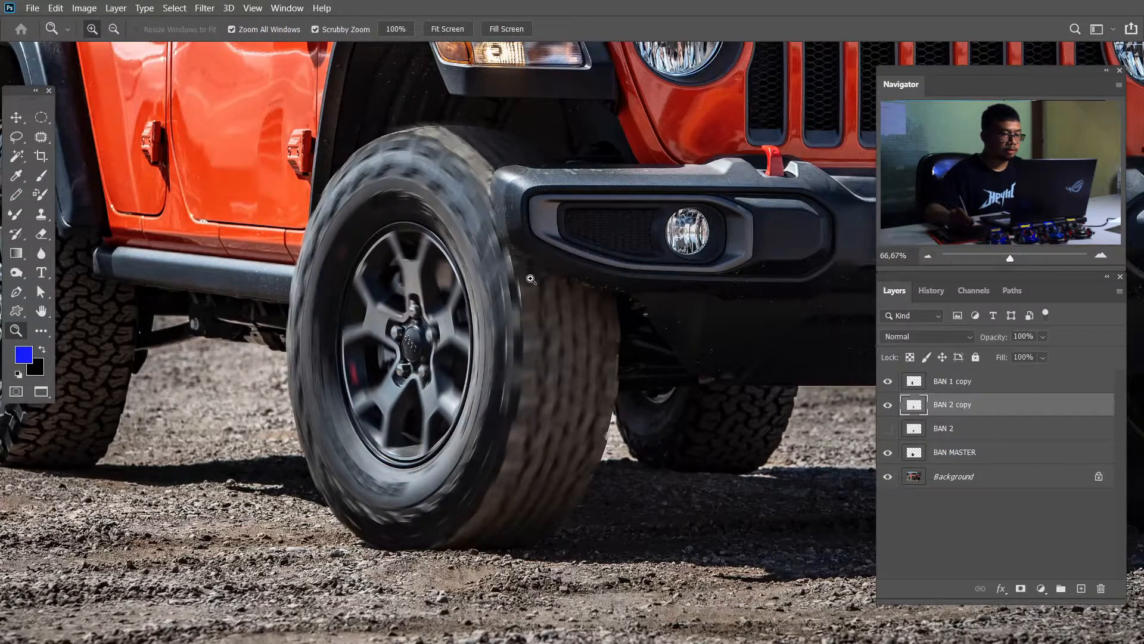
# Step: Duplicate BAN 2 copy four times to make the blurred tread more solid, and merge all five layers into one
pyautogui.moveTo(554, 279)
pyautogui.mouseDown()
pyautogui.moveTo(605, 319)
pyautogui.moveTo(542, 298)
pyautogui.mouseUp()
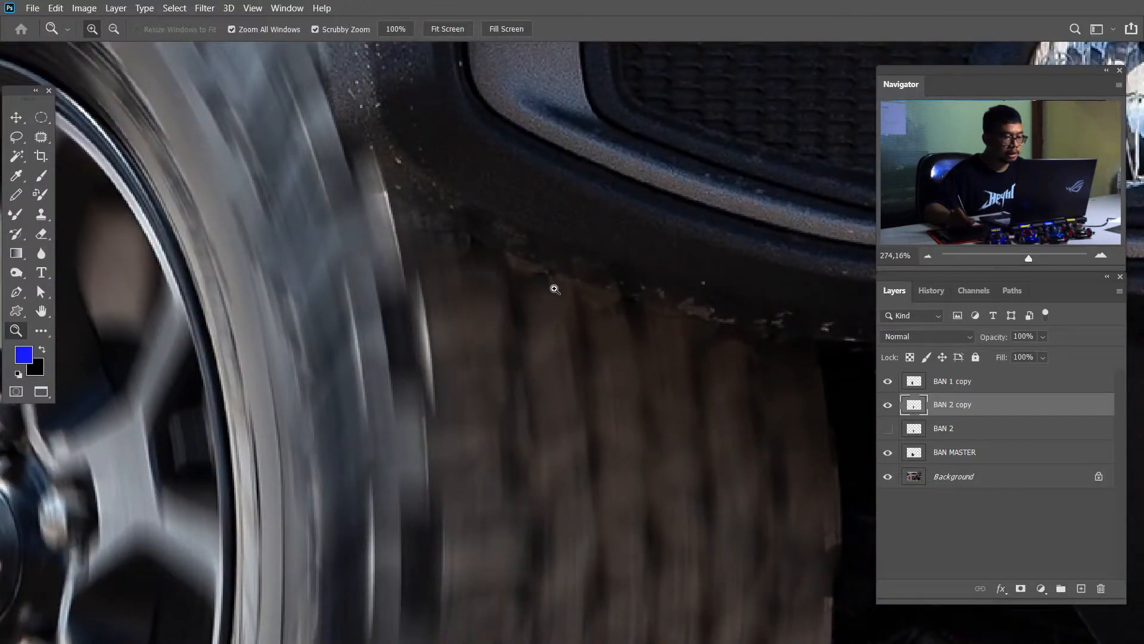
pyautogui.hotkey('ctrl', 'j')
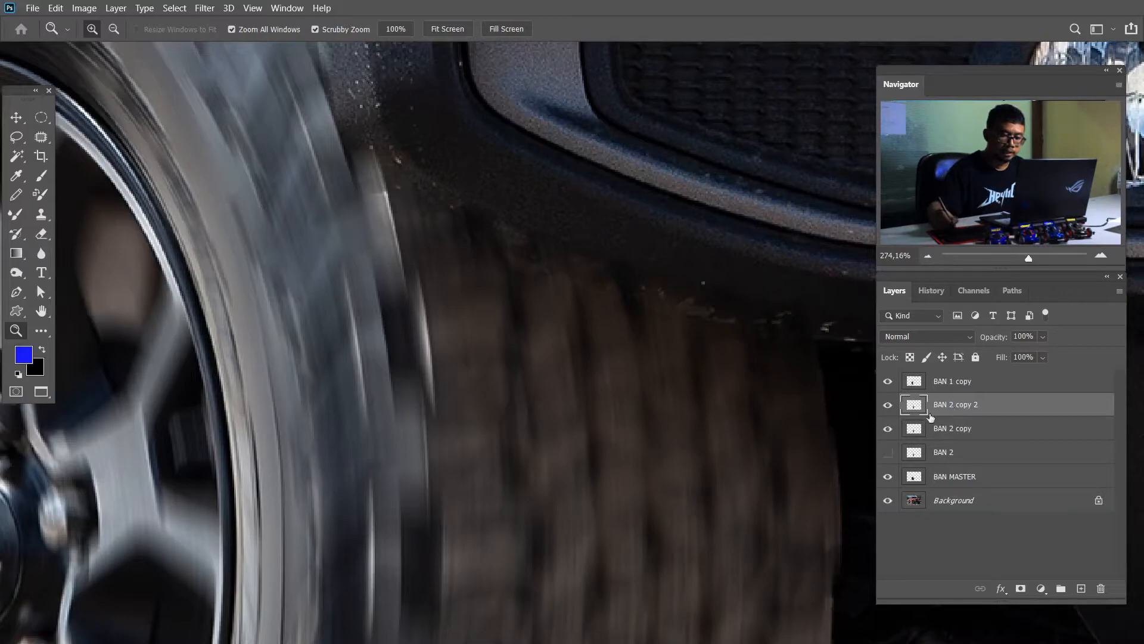
pyautogui.hotkey('ctrl', 'j')
pyautogui.hotkey('ctrl', 'j')
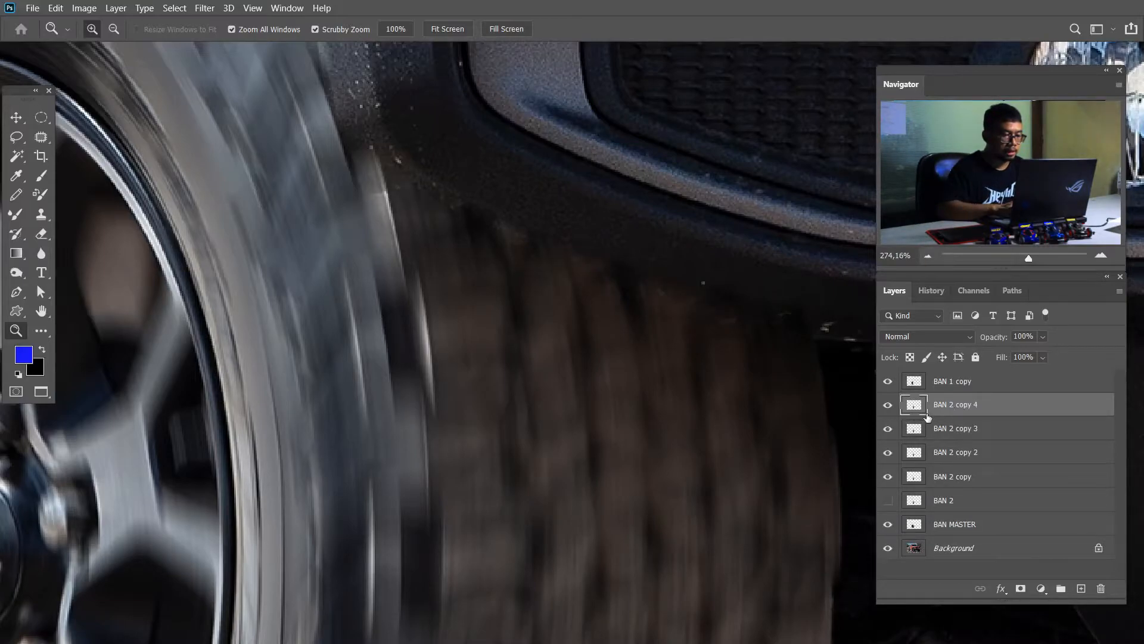
pyautogui.hotkey('ctrl', 'j')
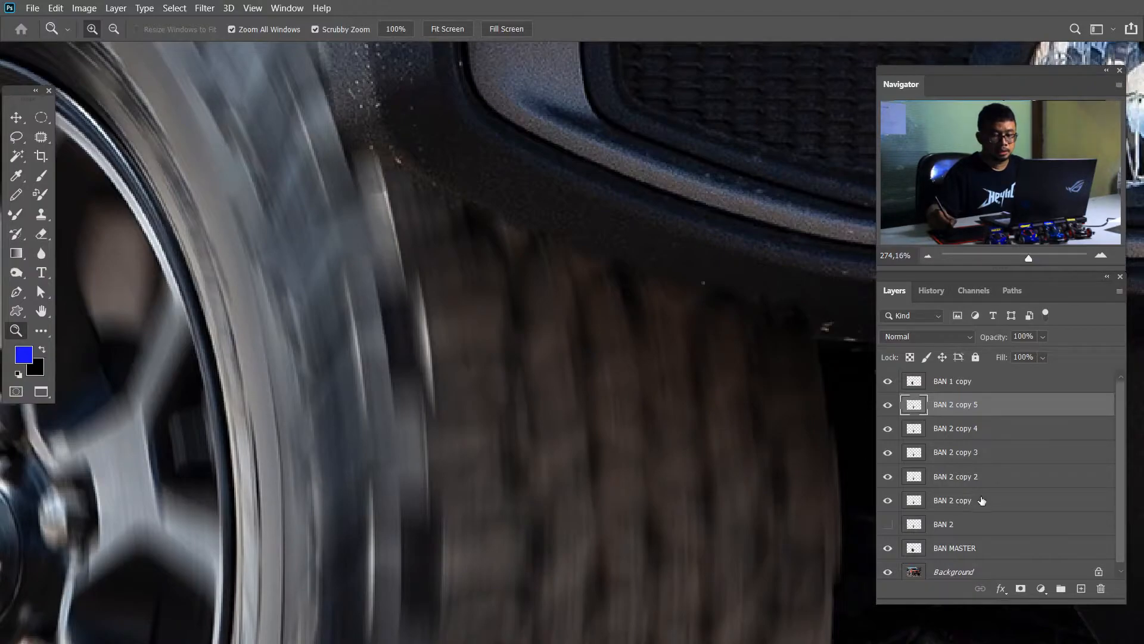
pyautogui.keyDown('shift'); pyautogui.click(1025, 507); pyautogui.keyUp('shift')
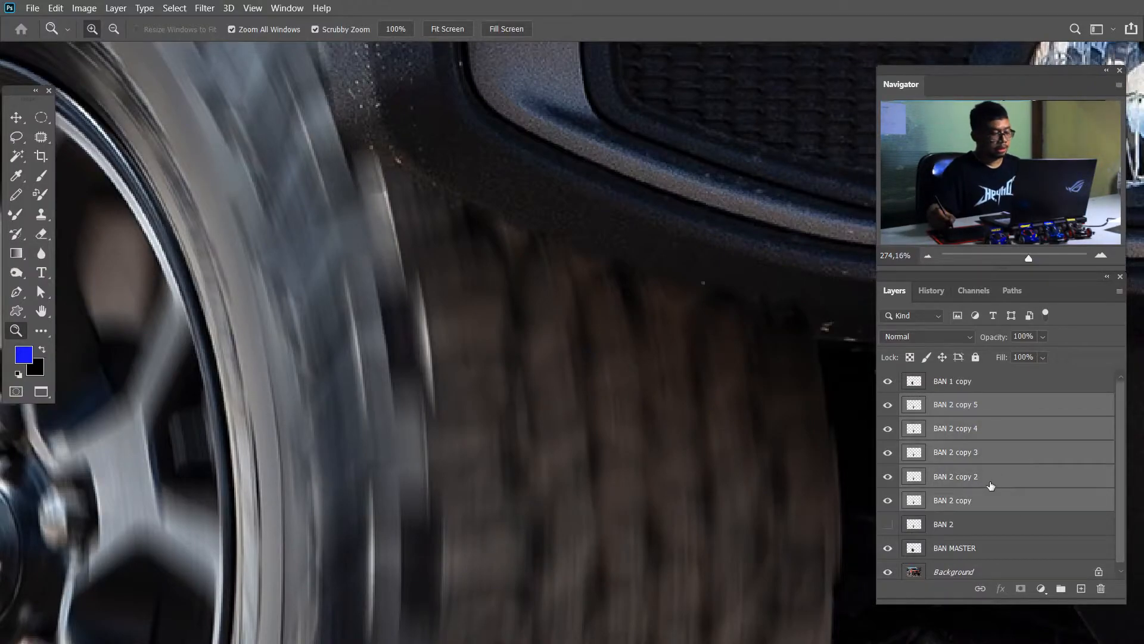
pyautogui.hotkey('ctrl', 'e')
# Step: Examine the merged tread up close below the bumper and compare it with the BAN 2 copy 5 layer hidden and shown
pyautogui.hotkey('ctrl', '1')
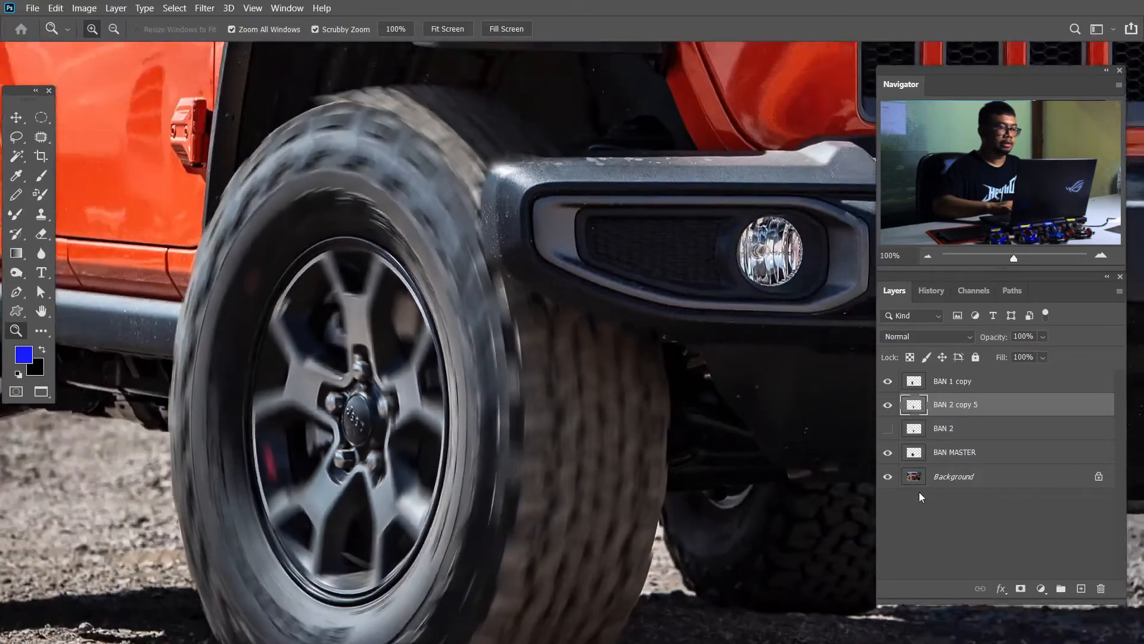
pyautogui.hotkey('ctrl', '-')
pyautogui.hotkey('ctrl', '+')
pyautogui.hotkey('ctrl', '+')
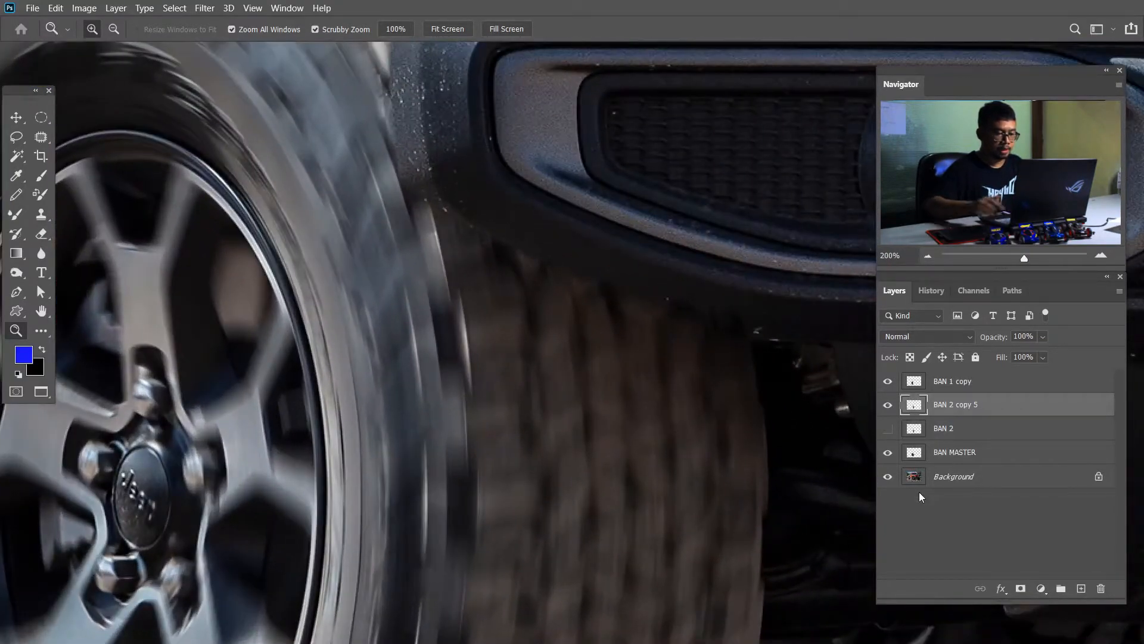
pyautogui.moveTo(690, 493); pyautogui.dragTo(716, 320)
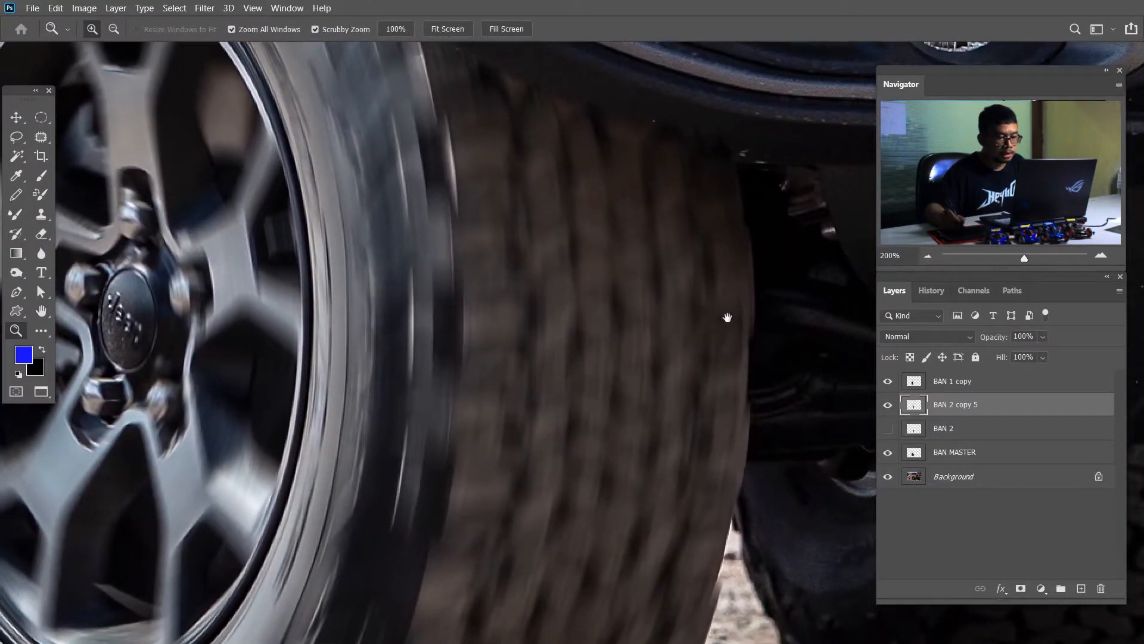
pyautogui.click(887, 405)
pyautogui.click(887, 405)
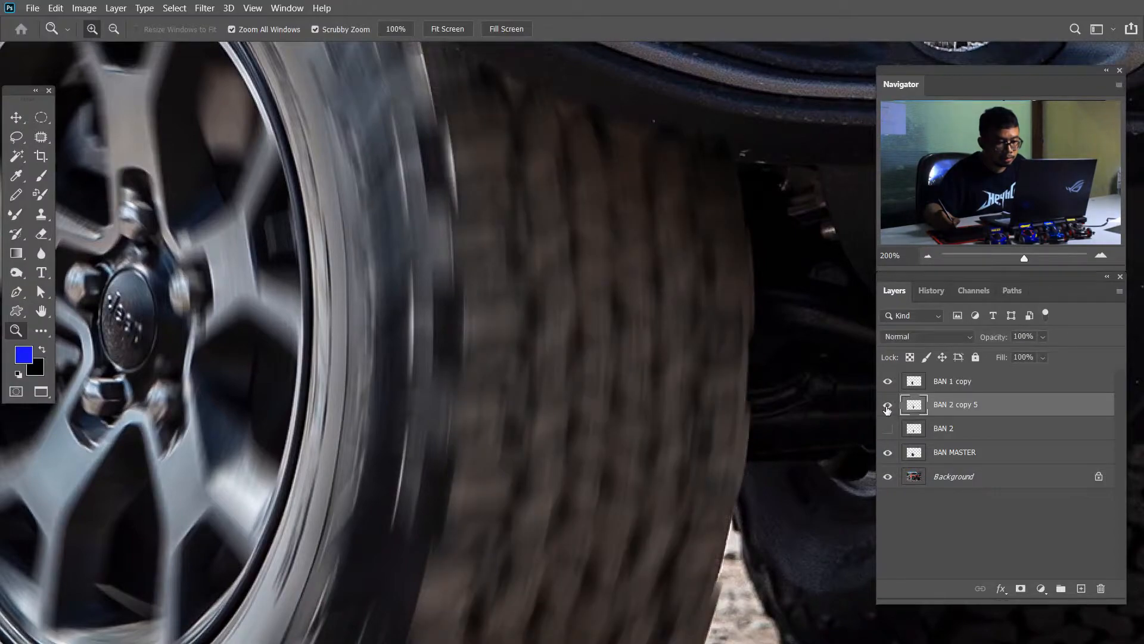
# Step: Warp the BAN 2 copy 5 layer slightly outward so the blurred tread covers the tyre's outer edge
pyautogui.hotkey('ctrl', 't')
pyautogui.rightClick(707, 322)
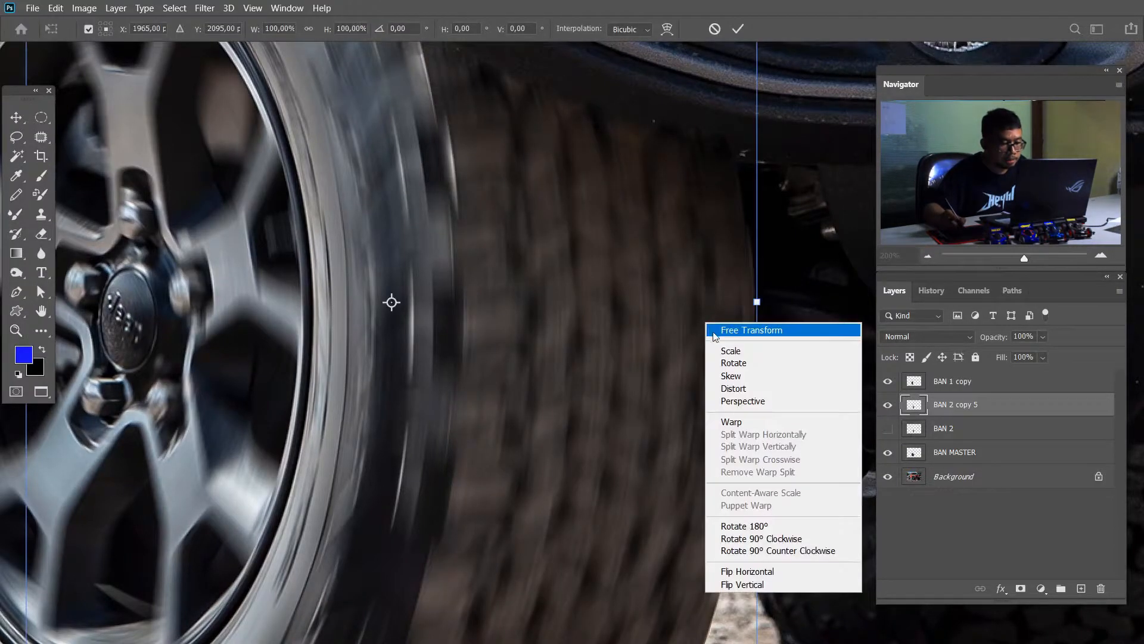
pyautogui.click(732, 423)
pyautogui.moveTo(755, 324); pyautogui.dragTo(760, 325)
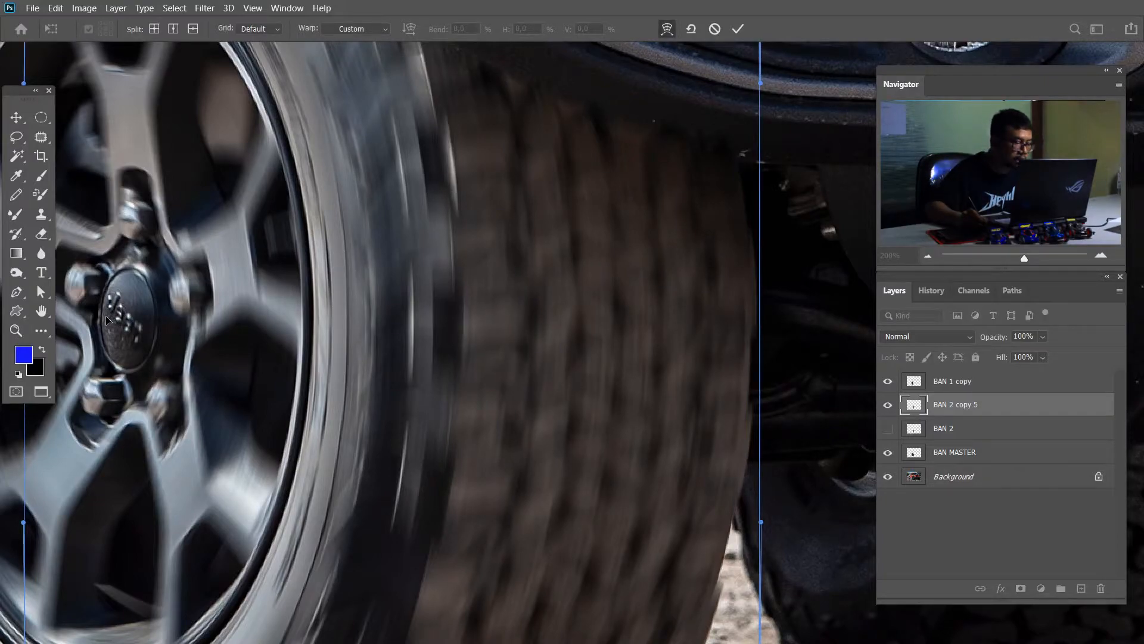
pyautogui.moveTo(263, 179); pyautogui.dragTo(263, 608)
pyautogui.moveTo(276, 330); pyautogui.dragTo(506, 319)
pyautogui.moveTo(355, 166); pyautogui.dragTo(341, 157)
pyautogui.moveTo(288, 122); pyautogui.dragTo(284, 112)
pyautogui.moveTo(635, 235); pyautogui.dragTo(234, 73)
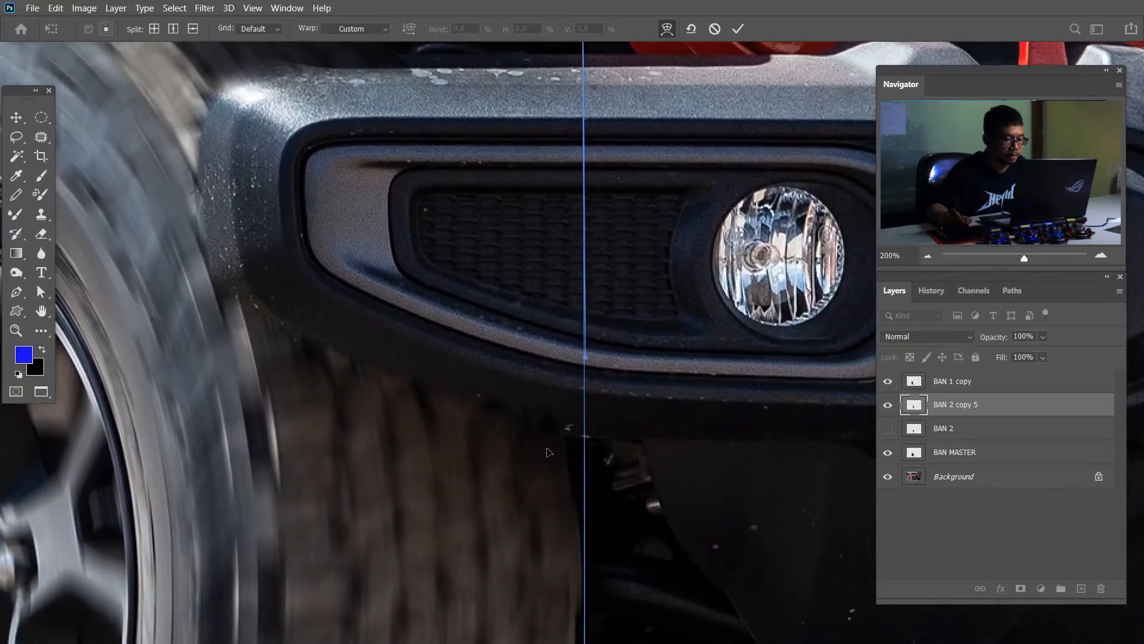
pyautogui.press('Return')
# Step: Hide BAN 2 copy 5 and trace a Pen path along the bumper's upper edge and around its rounded corner beside the tyre
pyautogui.press('z')
pyautogui.moveTo(428, 465); pyautogui.dragTo(491, 119)
pyautogui.moveTo(492, 567); pyautogui.dragTo(521, 388)
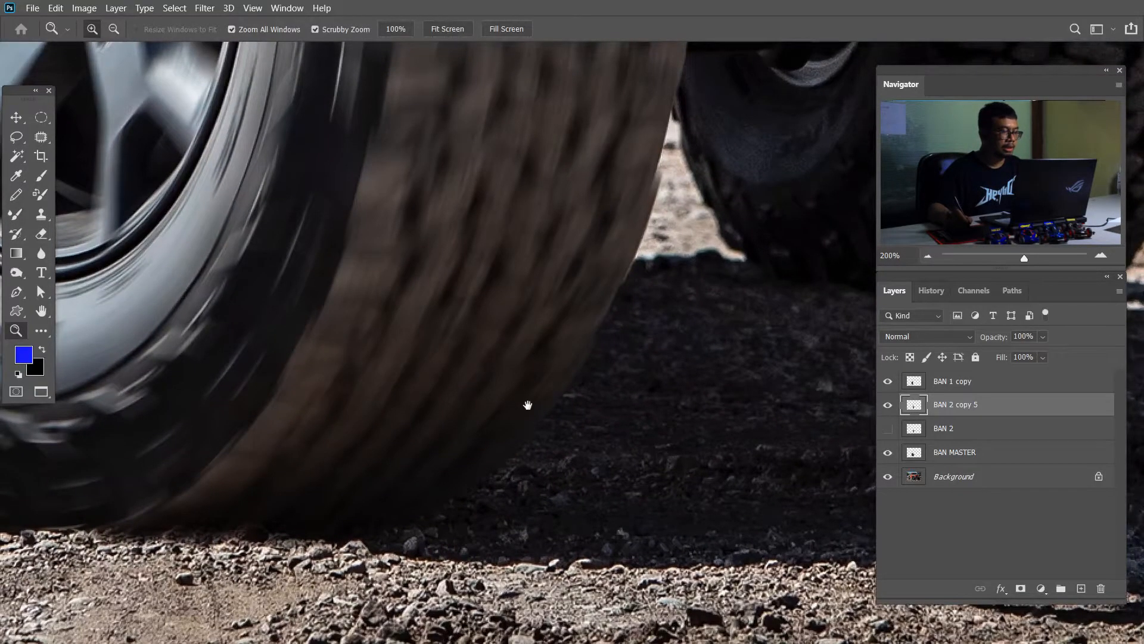
pyautogui.moveTo(602, 146); pyautogui.dragTo(570, 439)
pyautogui.moveTo(551, 197); pyautogui.dragTo(638, 462)
pyautogui.moveTo(641, 274); pyautogui.dragTo(623, 474)
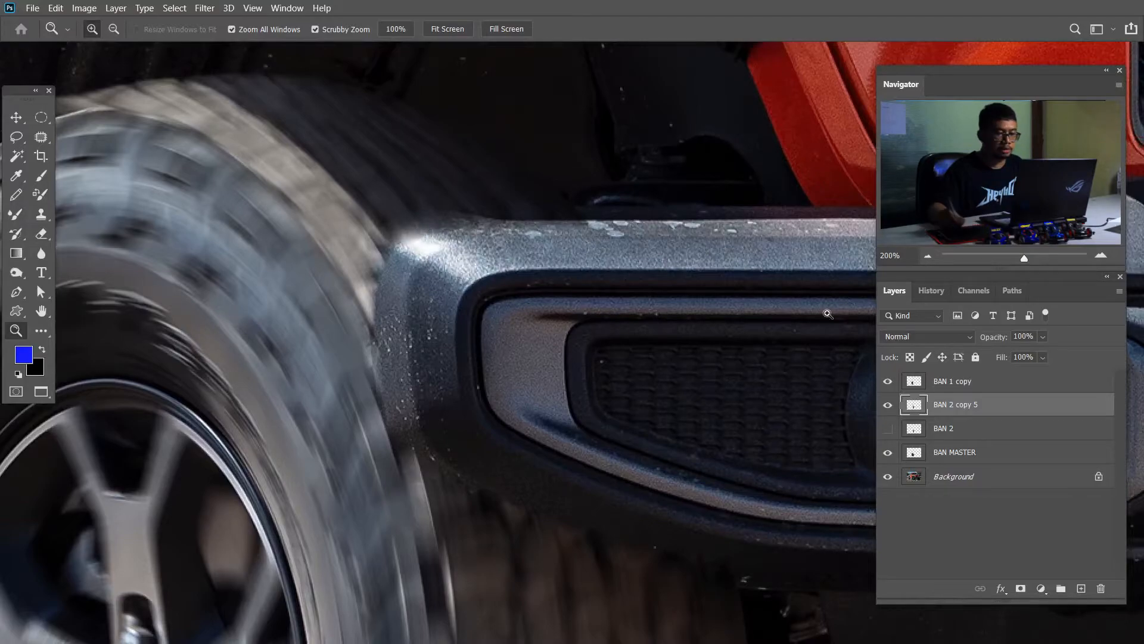
pyautogui.click(888, 405)
pyautogui.press('p')
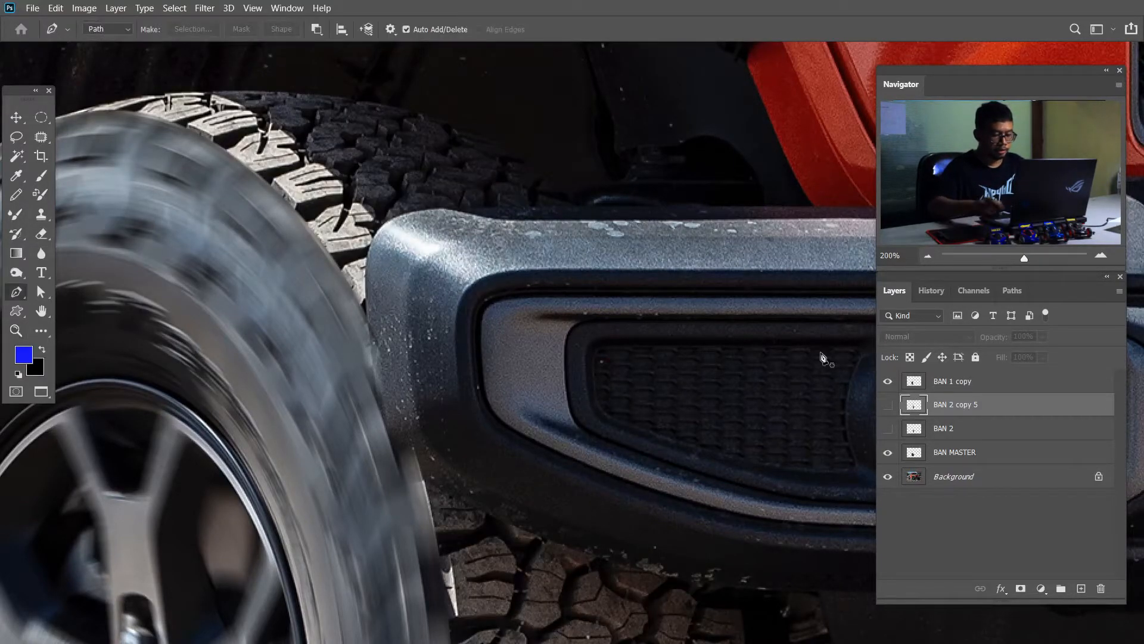
pyautogui.hotkey('ctrl', '+')
pyautogui.moveTo(557, 258); pyautogui.dragTo(484, 279)
pyautogui.moveTo(667, 192); pyautogui.dragTo(500, 191)
pyautogui.click(180, 193)
pyautogui.moveTo(179, 201); pyautogui.dragTo(406, 169)
pyautogui.click(321, 176)
pyautogui.moveTo(321, 175); pyautogui.dragTo(299, 189)
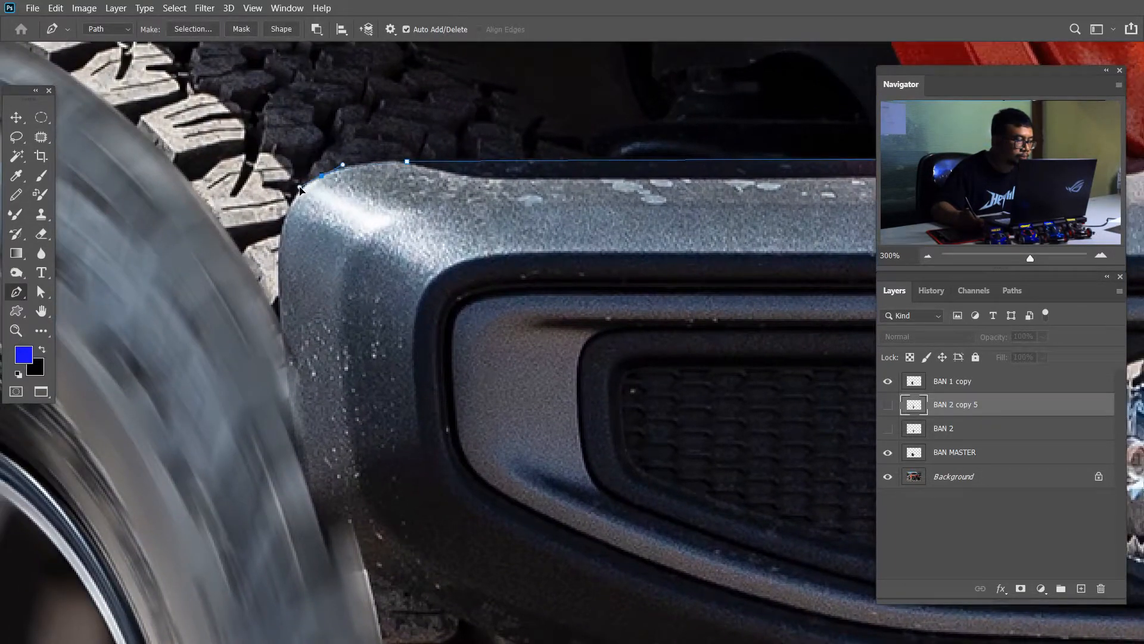
pyautogui.moveTo(281, 277); pyautogui.dragTo(282, 348)
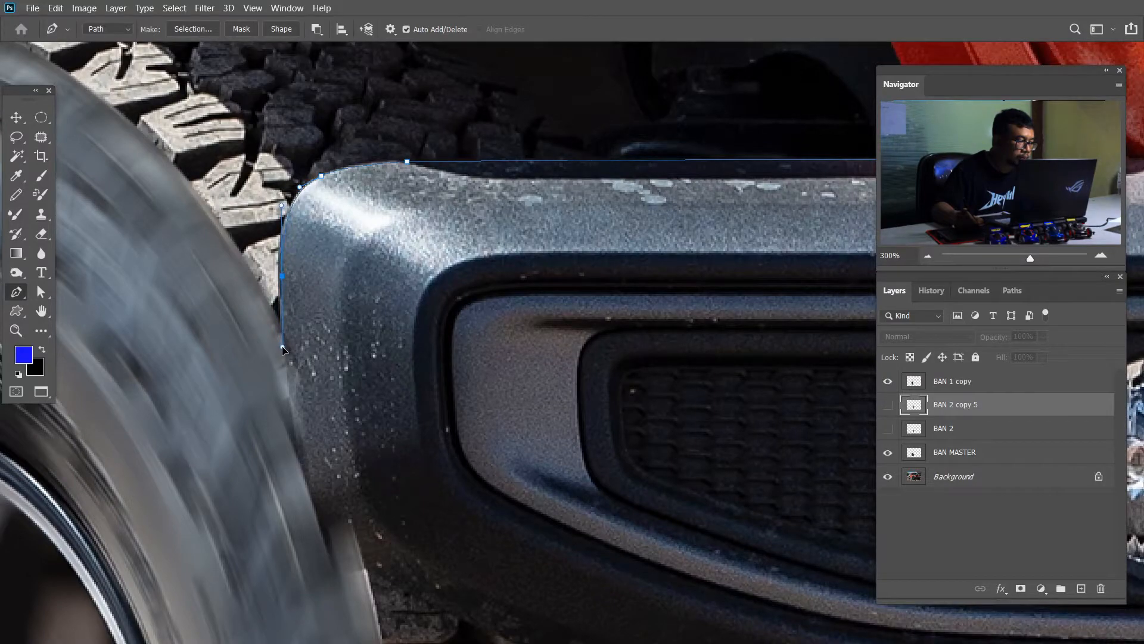
pyautogui.moveTo(285, 279); pyautogui.dragTo(282, 283)
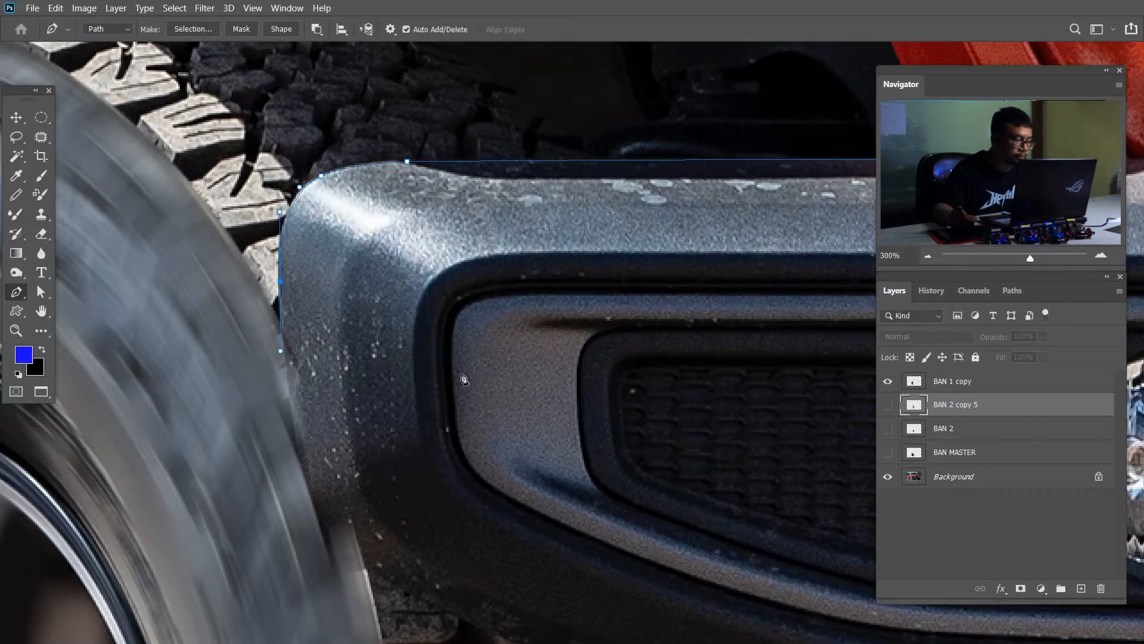
# Step: Hide BAN 1 copy, continue the path down the bumper's side and lower edge, and convert the closed outline into a selection
pyautogui.click(888, 383)
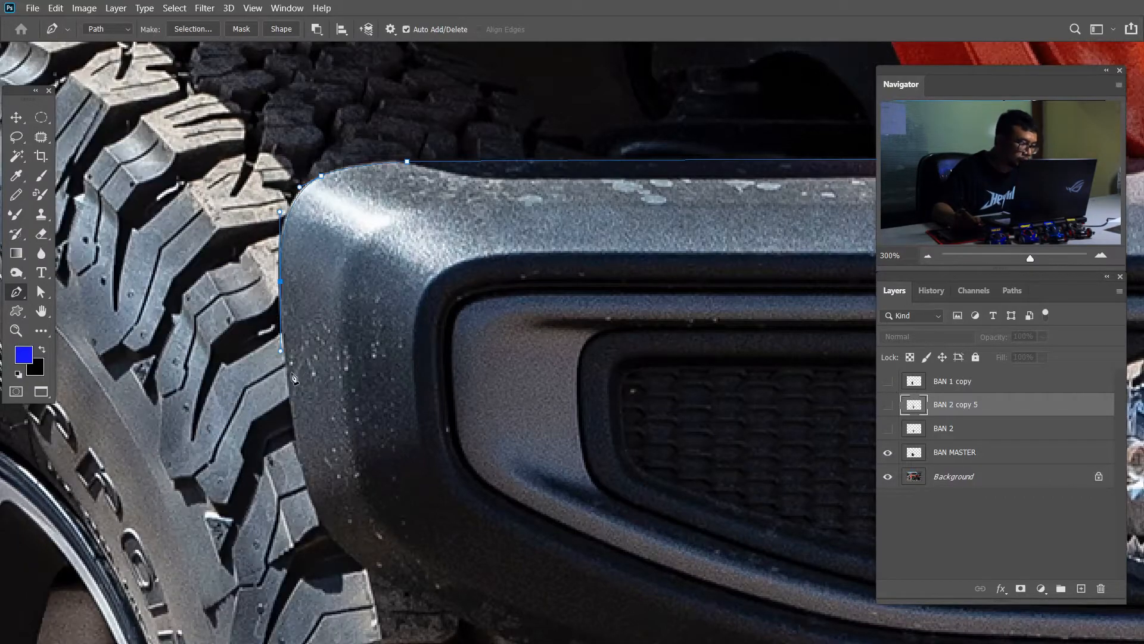
pyautogui.moveTo(299, 438); pyautogui.dragTo(304, 475)
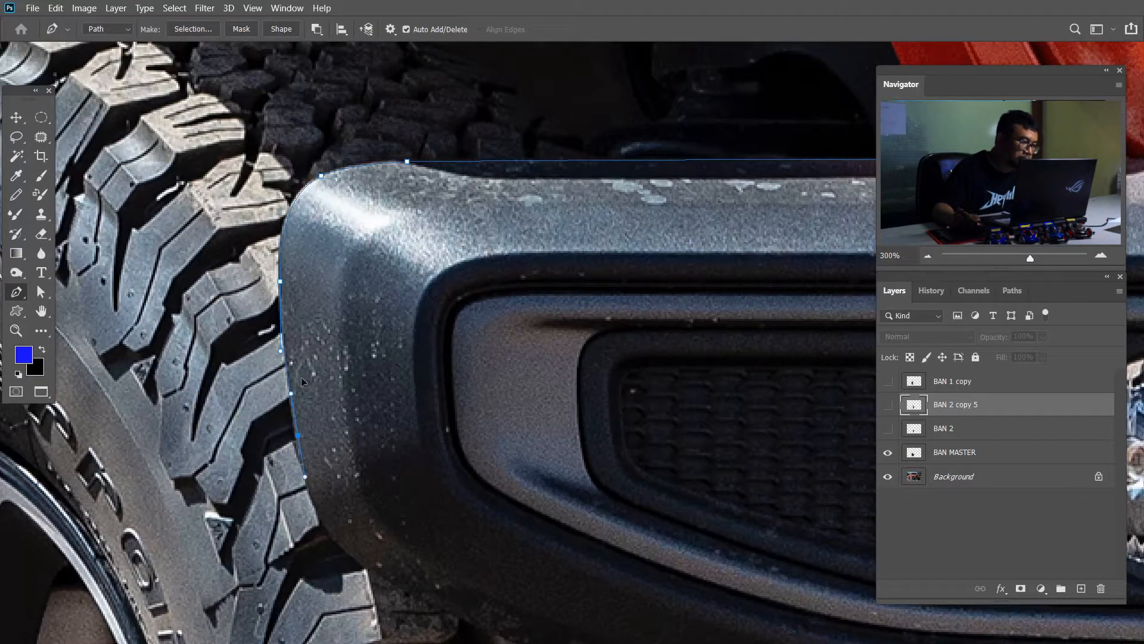
pyautogui.moveTo(282, 281); pyautogui.dragTo(283, 282)
pyautogui.moveTo(365, 404); pyautogui.dragTo(336, 147)
pyautogui.moveTo(318, 293); pyautogui.dragTo(354, 318)
pyautogui.moveTo(535, 391); pyautogui.dragTo(401, 217)
pyautogui.moveTo(463, 297); pyautogui.dragTo(470, 299)
pyautogui.hotkey('ctrl', 'z')
pyautogui.moveTo(555, 277); pyautogui.dragTo(773, 331)
pyautogui.click(856, 306)
pyautogui.moveTo(769, 268); pyautogui.dragTo(501, 630)
pyautogui.click(465, 91)
pyautogui.moveTo(240, 418); pyautogui.dragTo(568, 252)
pyautogui.hotkey('ctrl', 'Return')
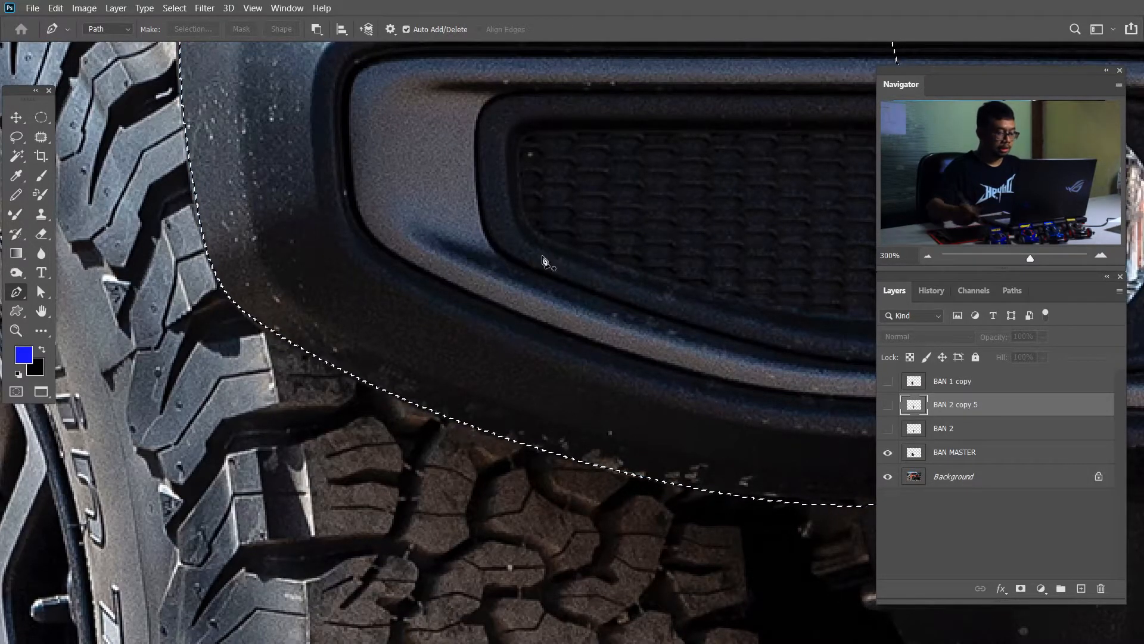
# Step: Feather the bumper selection by 1 pixel
pyautogui.press('m')
pyautogui.rightClick(551, 252)
pyautogui.click(570, 282)
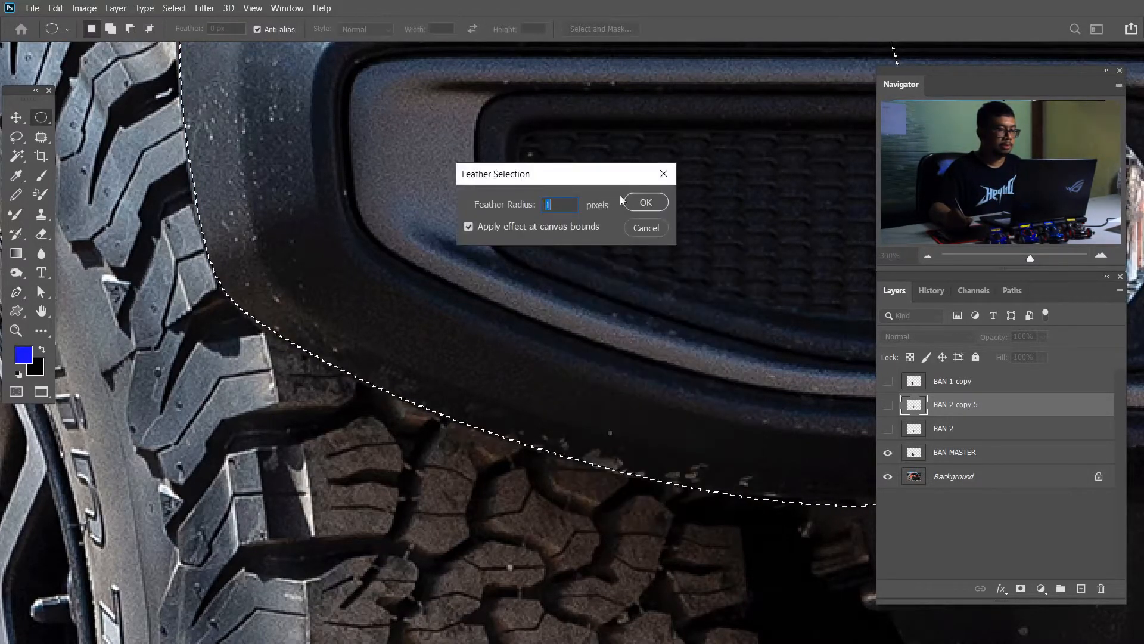
pyautogui.click(643, 202)
# Step: Show BAN 2 copy 5 and BAN 1 copy again and delete the selected bumper area from both layers
pyautogui.click(888, 405)
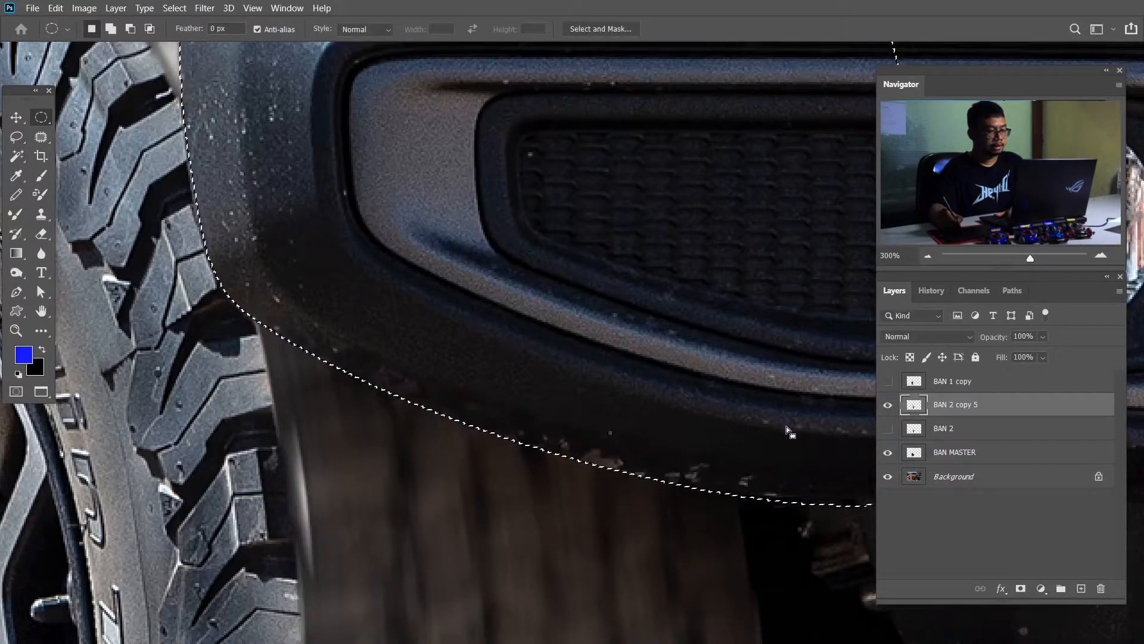
pyautogui.click(887, 382)
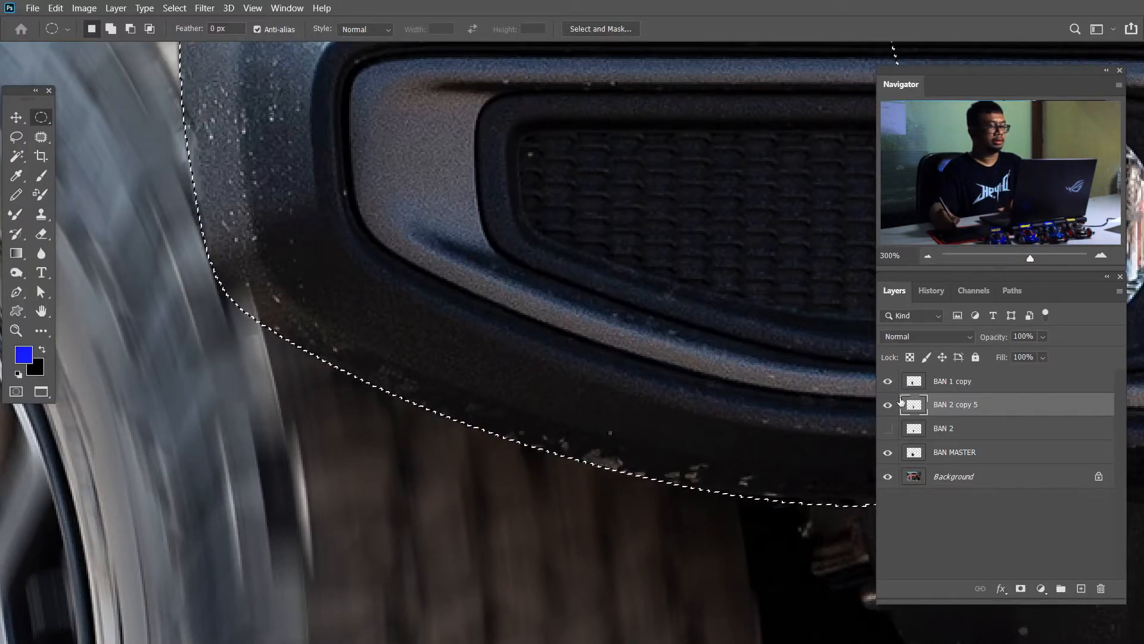
pyautogui.click(941, 386)
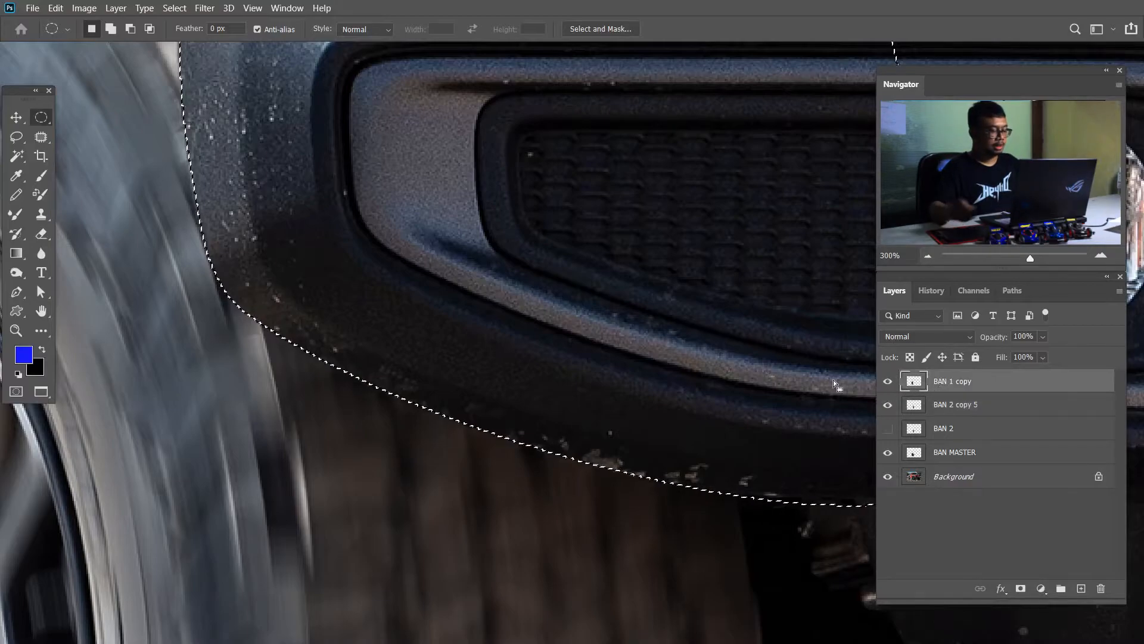
# Step: Hide BAN 1 copy and BAN 2 copy 5 and trace a Pen path along the top edge of the original tyre
pyautogui.hotkey('ctrl', '0')
pyautogui.press('z')
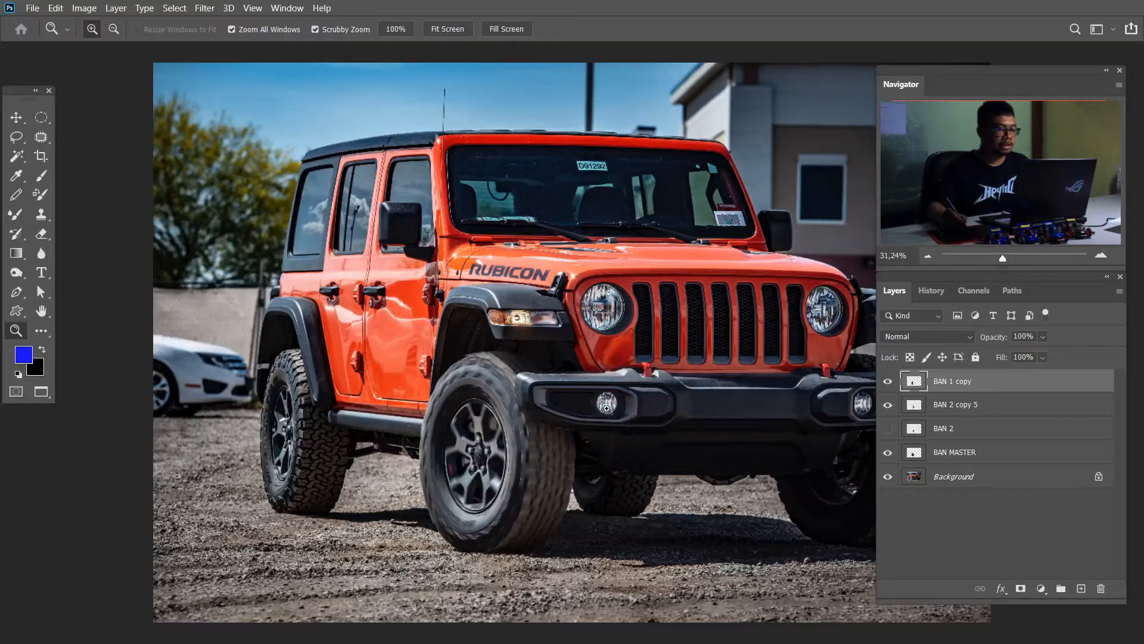
pyautogui.moveTo(522, 397); pyautogui.dragTo(560, 415)
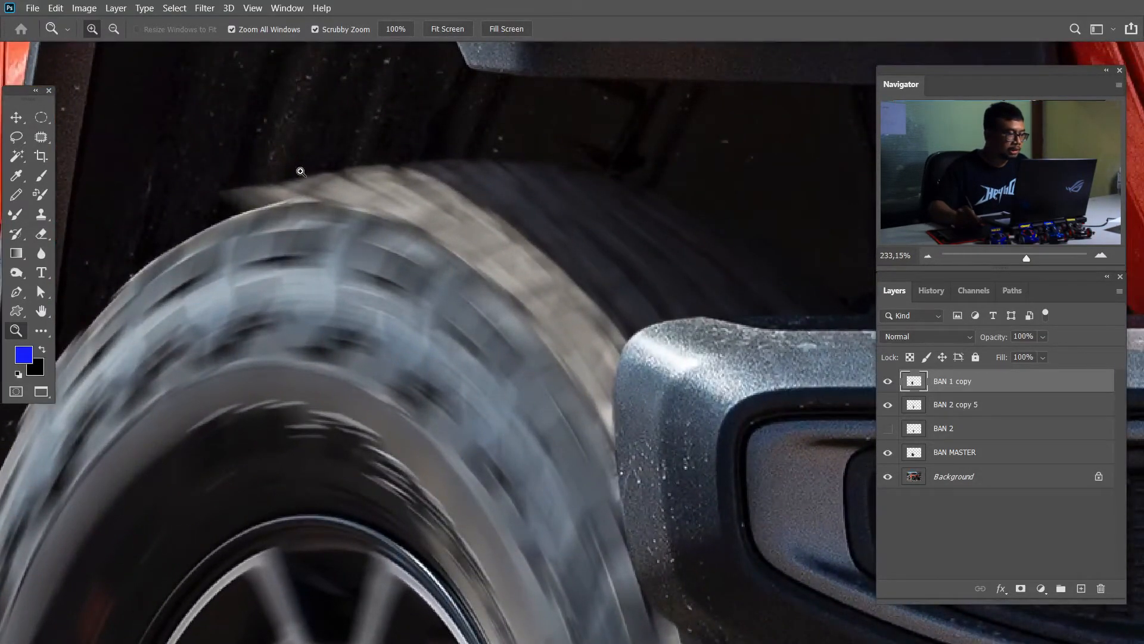
pyautogui.click(888, 381)
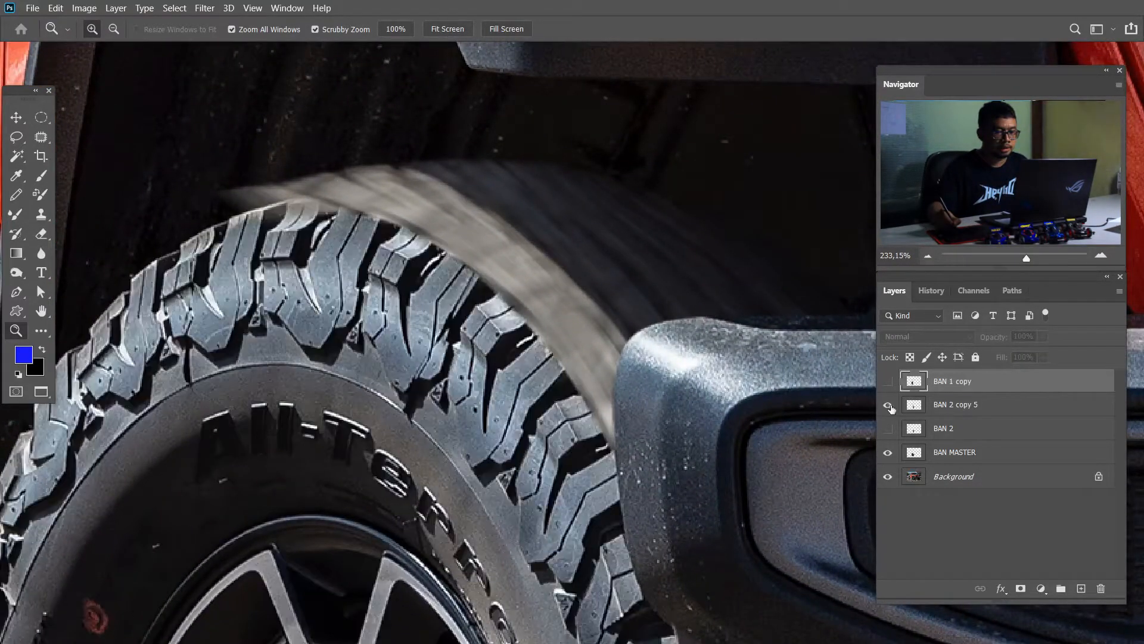
pyautogui.click(888, 405)
pyautogui.press('p')
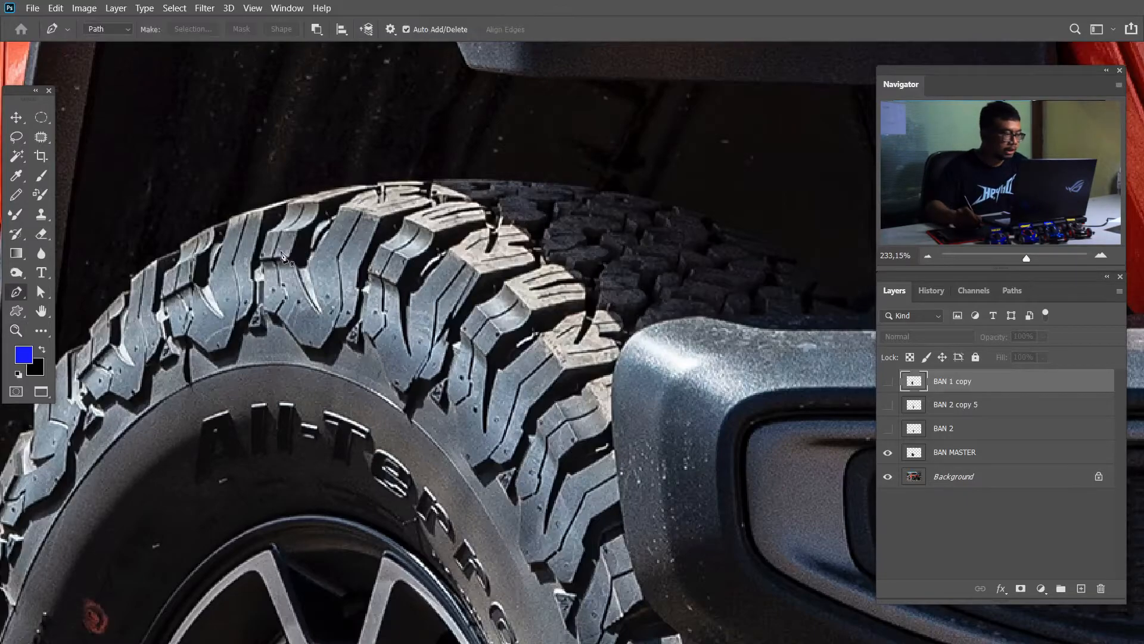
pyautogui.moveTo(151, 260); pyautogui.dragTo(208, 227)
pyautogui.moveTo(468, 179); pyautogui.dragTo(622, 179)
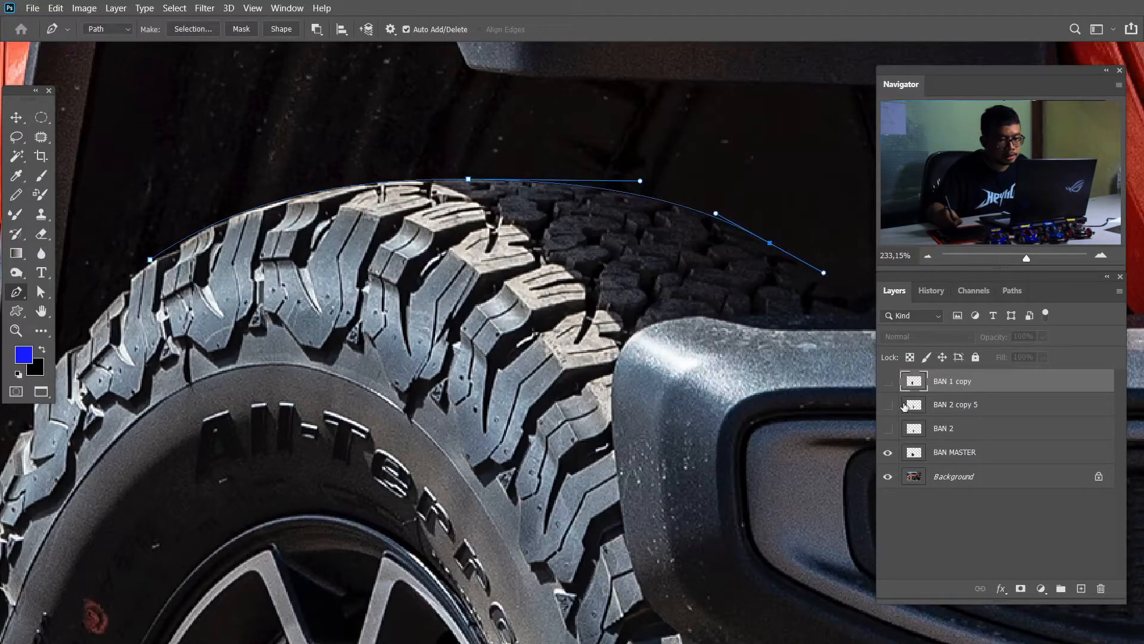
# Step: Show BAN 2 copy 5, close the path around the blur spilling above the tyre, and convert it into a selection
pyautogui.click(887, 382)
pyautogui.click(888, 404)
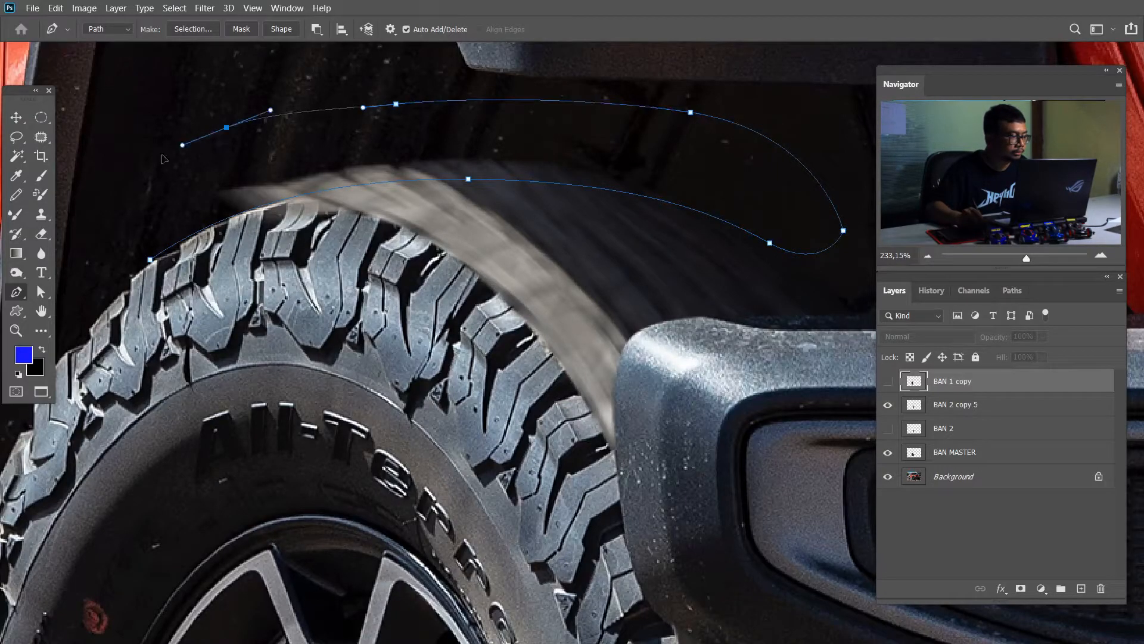
pyautogui.hotkey('ctrl', 'Return')
pyautogui.press('m')
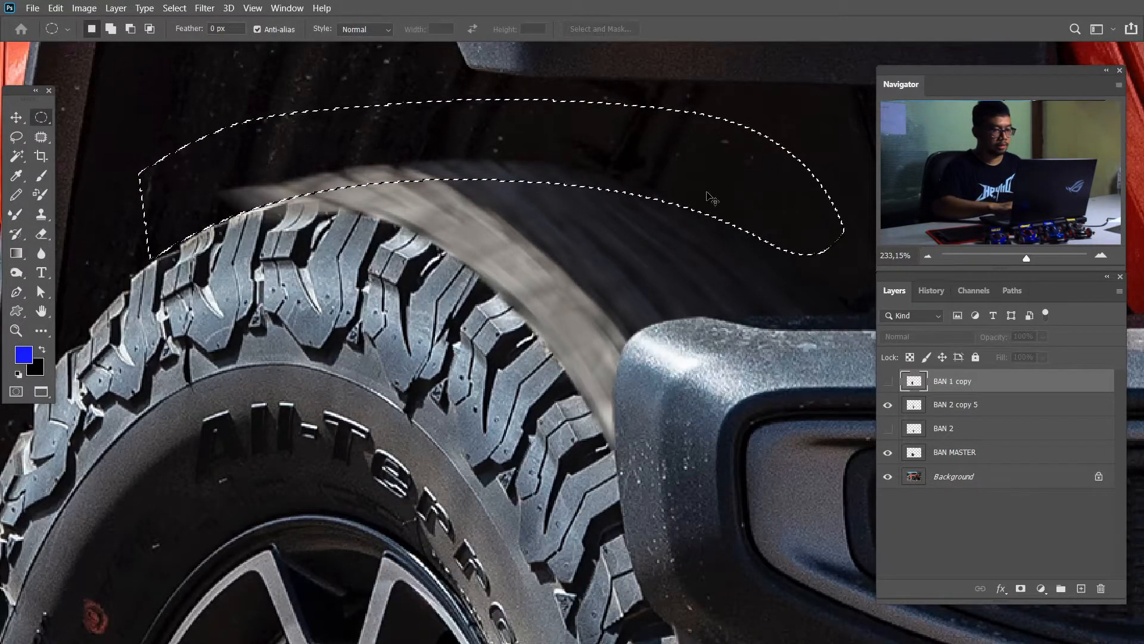
# Step: Feather the selection above the tyre, delete the selected blur spill from BAN 2 copy 5, and deselect
pyautogui.rightClick(732, 174)
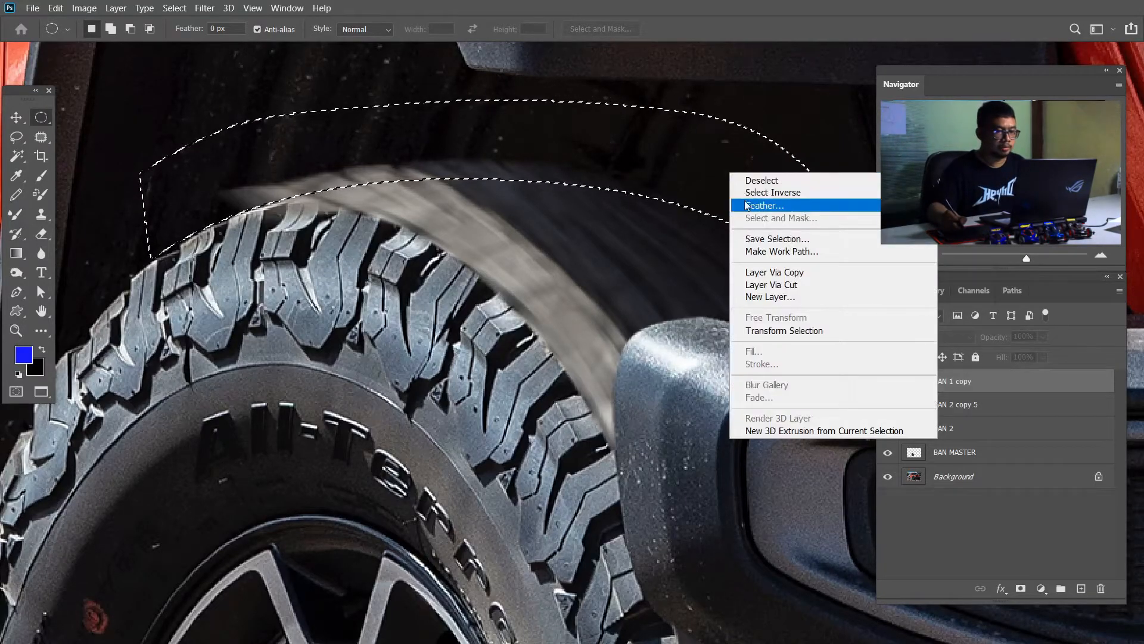
pyautogui.click(755, 205)
pyautogui.click(655, 197)
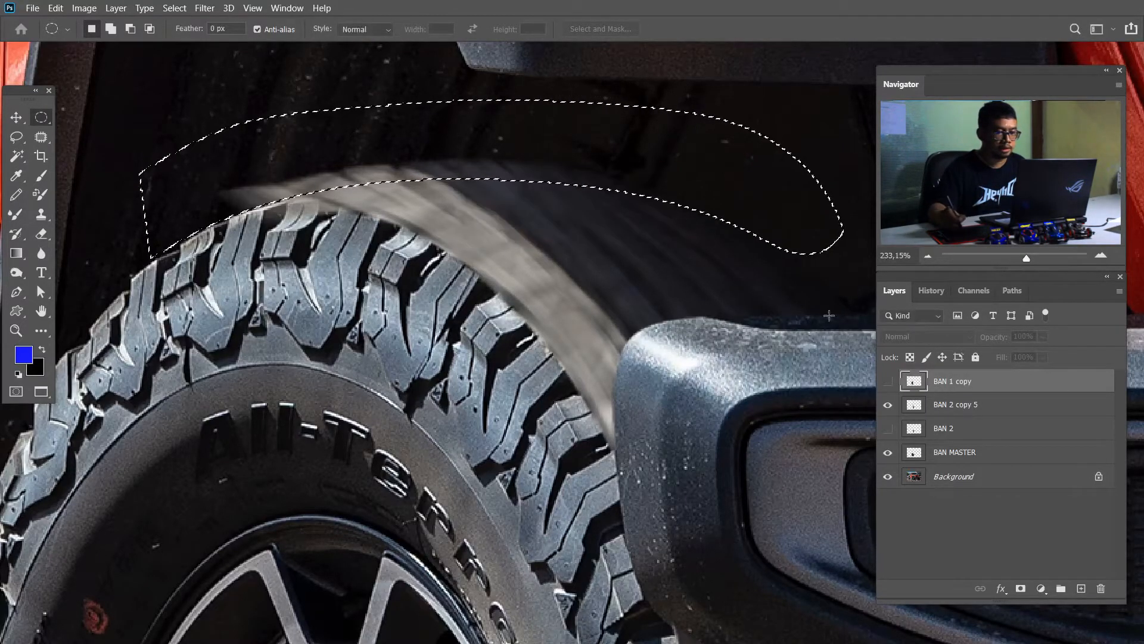
pyautogui.click(901, 405)
pyautogui.hotkey('ctrl', 'd')
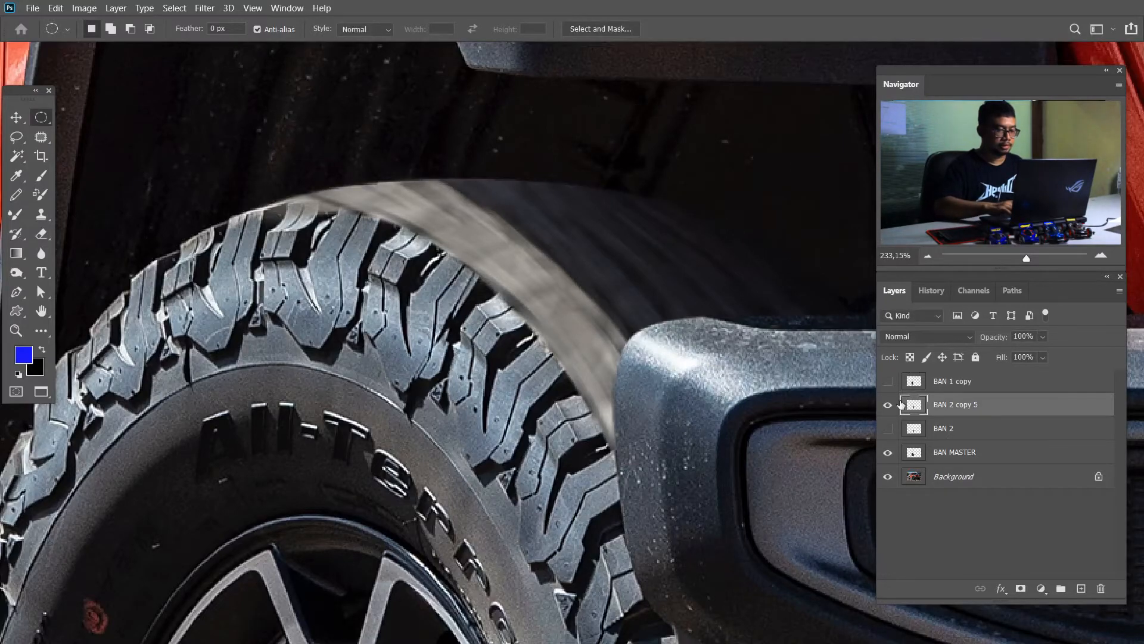
# Step: Add a layer mask to BAN 2 copy 5 and paint it black with the Brush along the tread's bottom edge at the ground
pyautogui.hotkey('ctrl', '0')
pyautogui.press('z')
pyautogui.moveTo(516, 555); pyautogui.dragTo(675, 593)
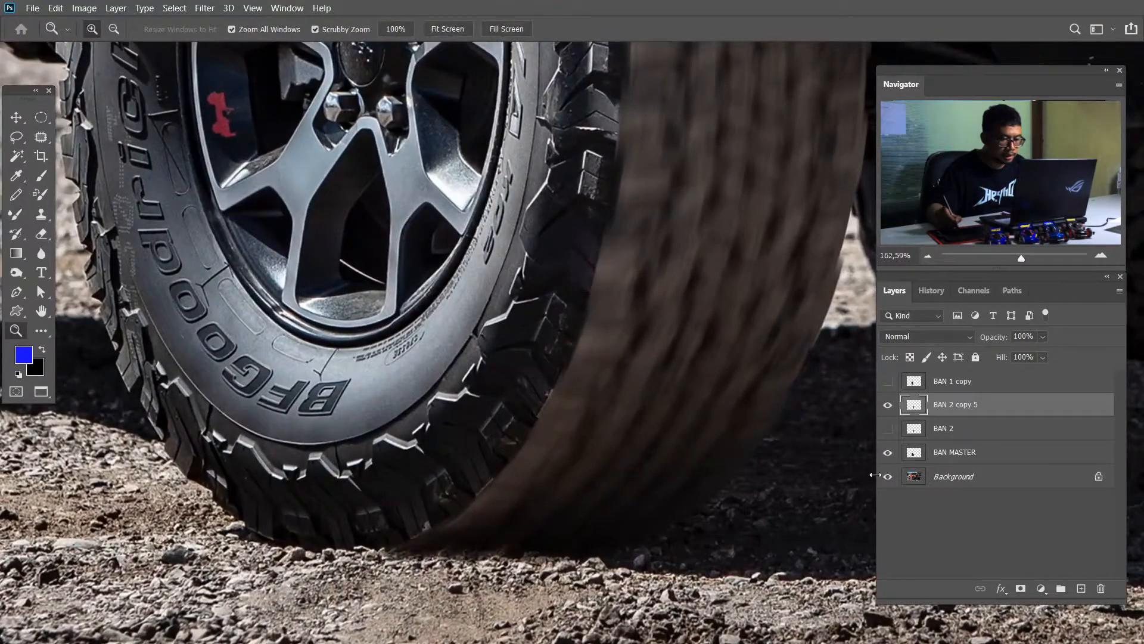
pyautogui.click(1020, 588)
pyautogui.press('b')
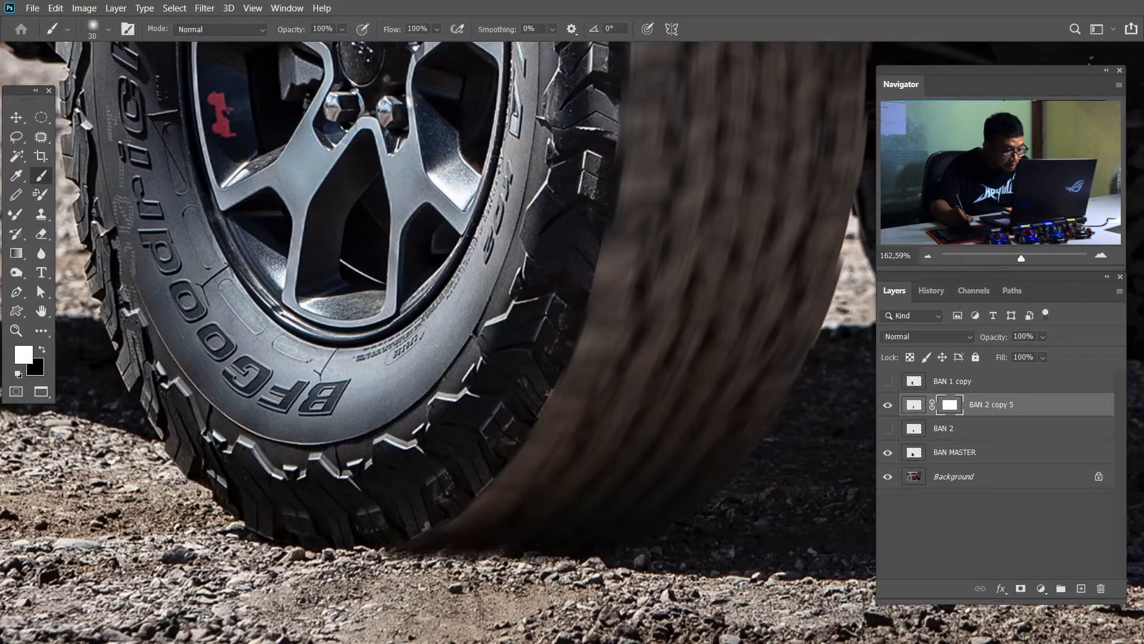
pyautogui.press('x')
pyautogui.moveTo(399, 567)
pyautogui.mouseDown()
pyautogui.moveTo(462, 553)
pyautogui.moveTo(540, 562)
pyautogui.moveTo(530, 565)
pyautogui.moveTo(655, 557)
pyautogui.mouseUp()
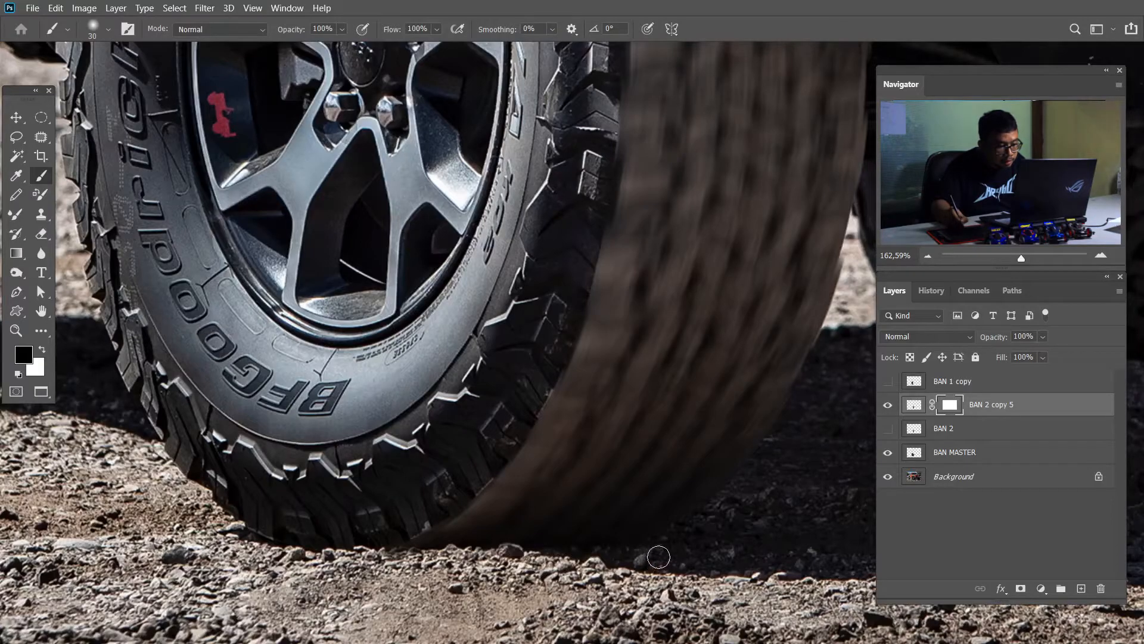
# Step: Toggle BAN 2 copy 5 off and on to compare the tyre's top edge, and show BAN 1 copy
pyautogui.moveTo(670, 162); pyautogui.dragTo(617, 480)
pyautogui.click(888, 405)
pyautogui.click(887, 407)
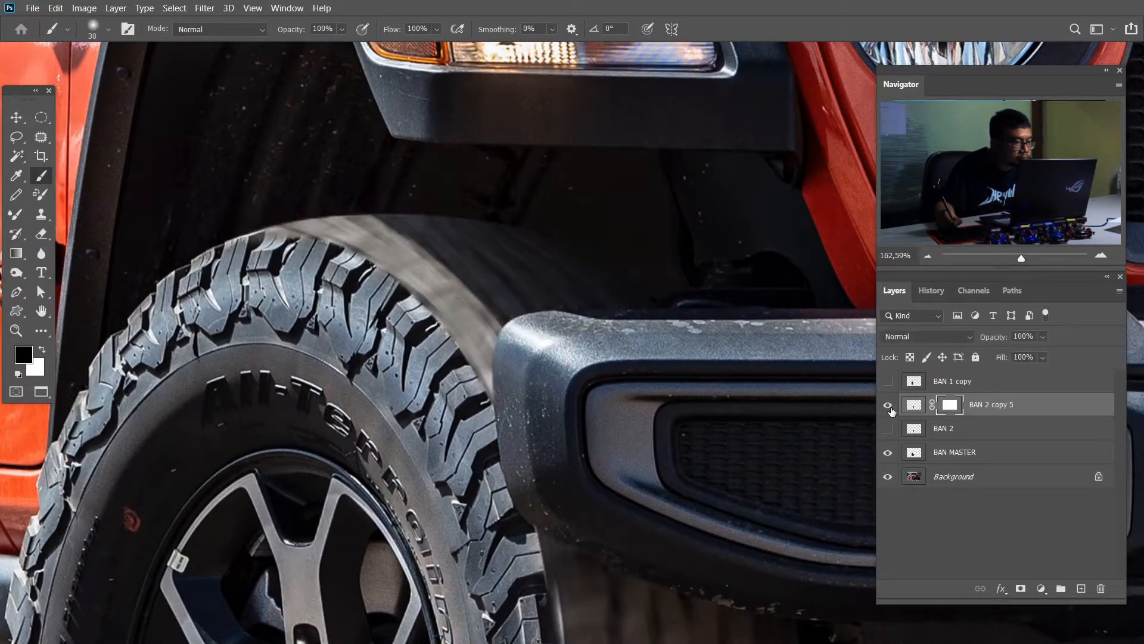
pyautogui.click(887, 381)
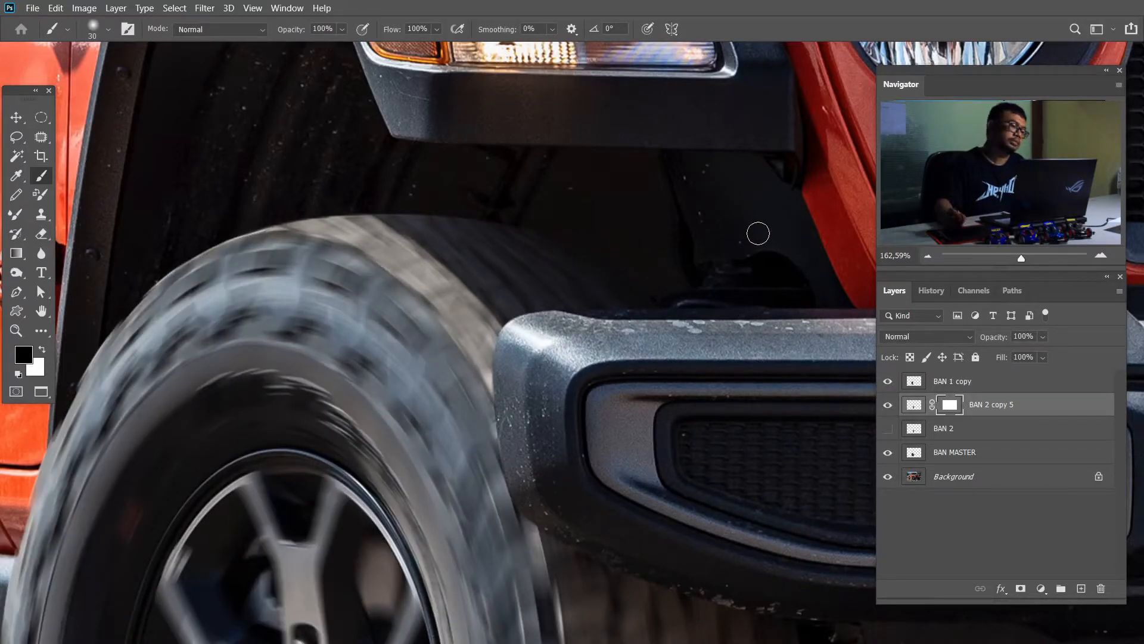
# Step: Compare the front tyre with BAN 2 copy 5 hidden and shown, and inspect the blur's edge beside the bumper up close
pyautogui.hotkey('ctrl', '0')
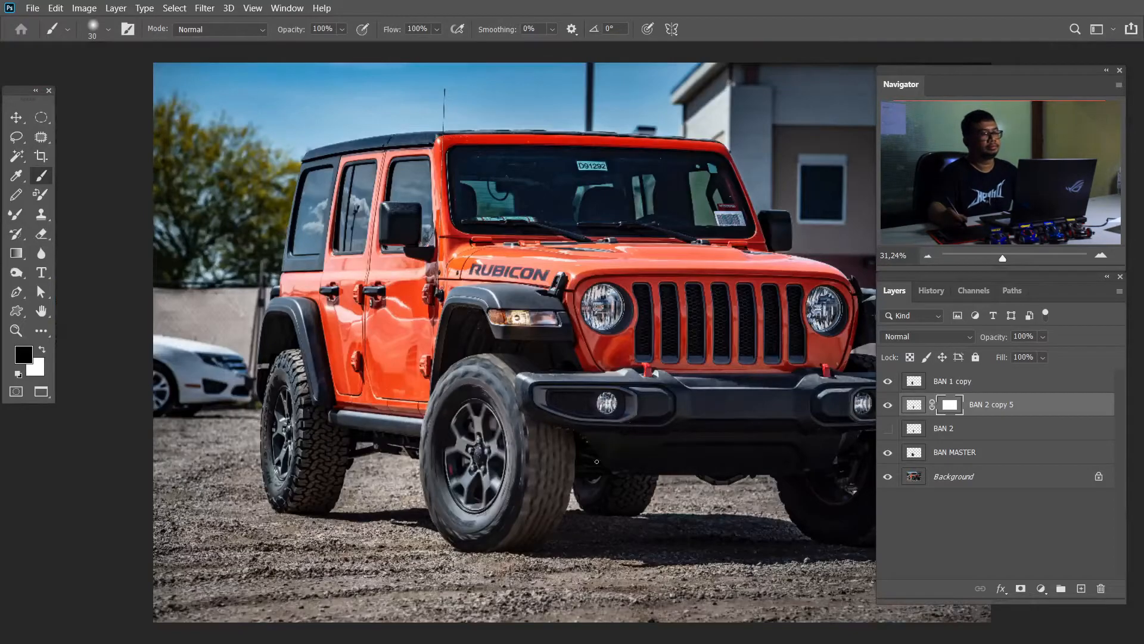
pyautogui.press('z')
pyautogui.moveTo(558, 459); pyautogui.dragTo(624, 500)
pyautogui.moveTo(442, 317); pyautogui.dragTo(616, 497)
pyautogui.click(906, 409)
pyautogui.click(889, 407)
pyautogui.click(889, 406)
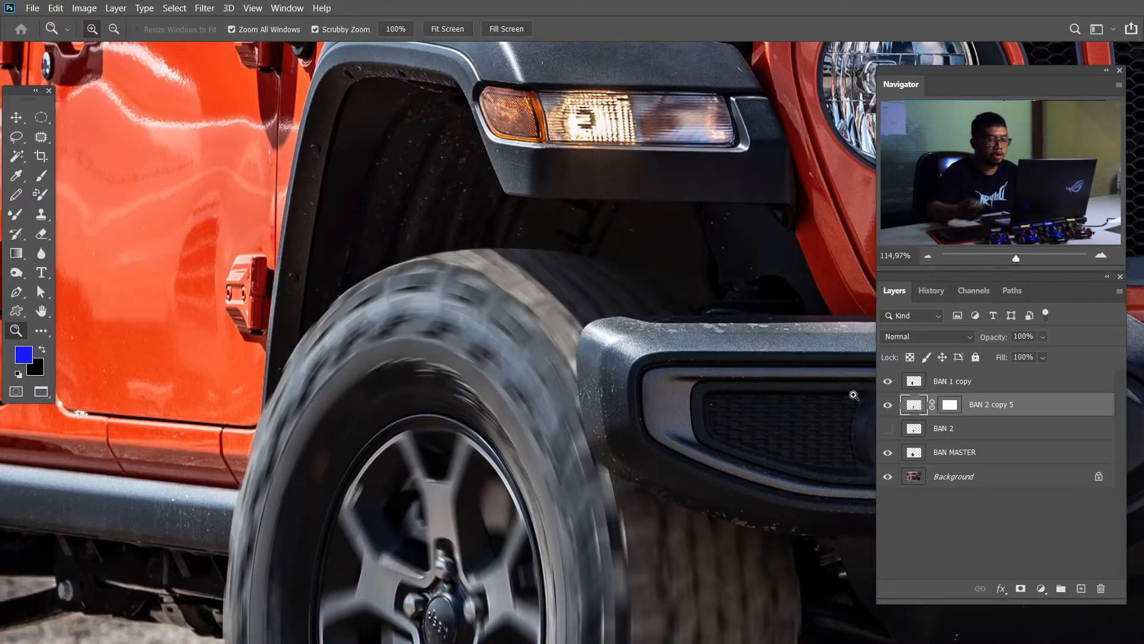
pyautogui.hotkey('ctrl', '+')
pyautogui.hotkey('ctrl', '+')
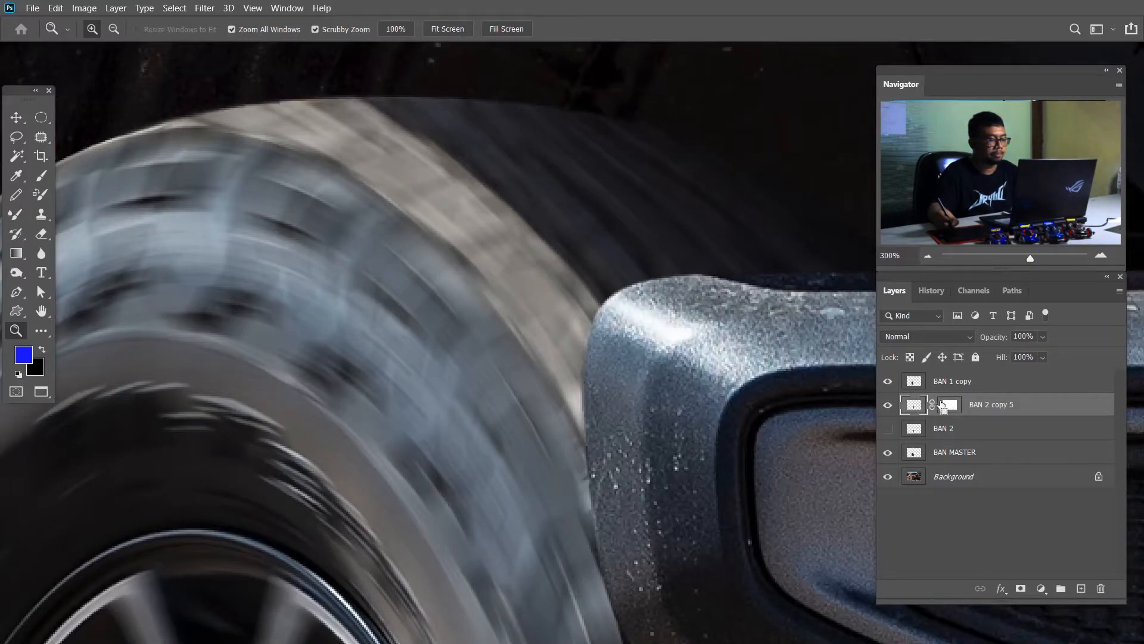
# Step: Examine the finished spin blur on the front wheel and tread up close and within the whole Jeep photo
pyautogui.hotkey('ctrl', '0')
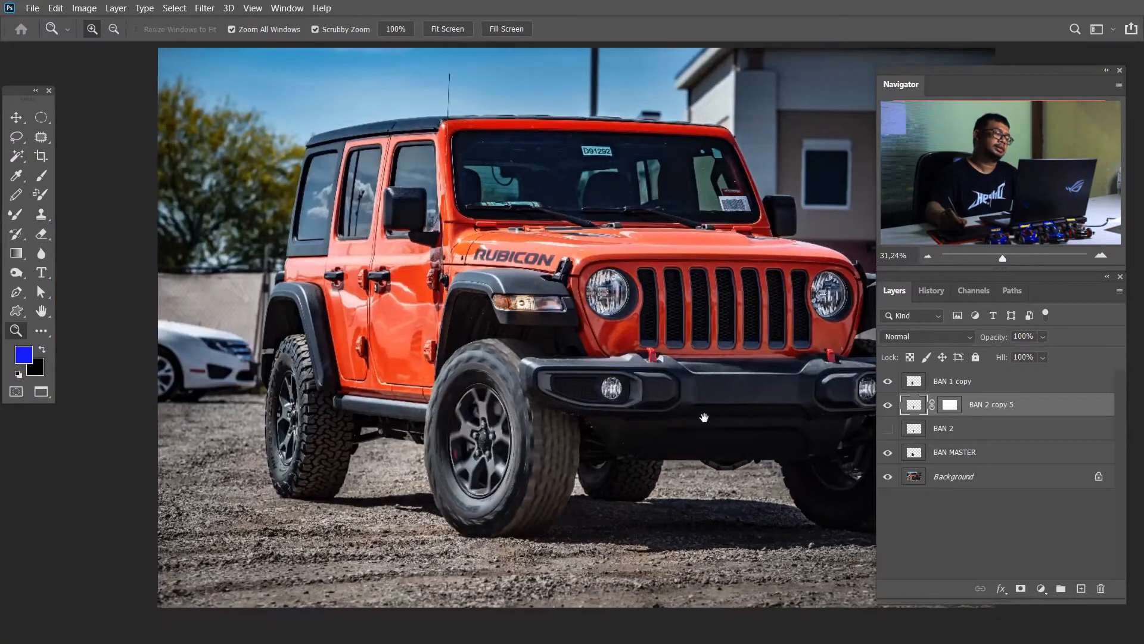
pyautogui.click(524, 406)
pyautogui.moveTo(551, 481); pyautogui.dragTo(592, 411)
pyautogui.moveTo(665, 438); pyautogui.dragTo(507, 405)
pyautogui.moveTo(775, 412); pyautogui.dragTo(609, 413)
pyautogui.moveTo(565, 451); pyautogui.dragTo(741, 450)
pyautogui.moveTo(577, 379); pyautogui.dragTo(628, 408)
pyautogui.moveTo(614, 328); pyautogui.dragTo(722, 313)
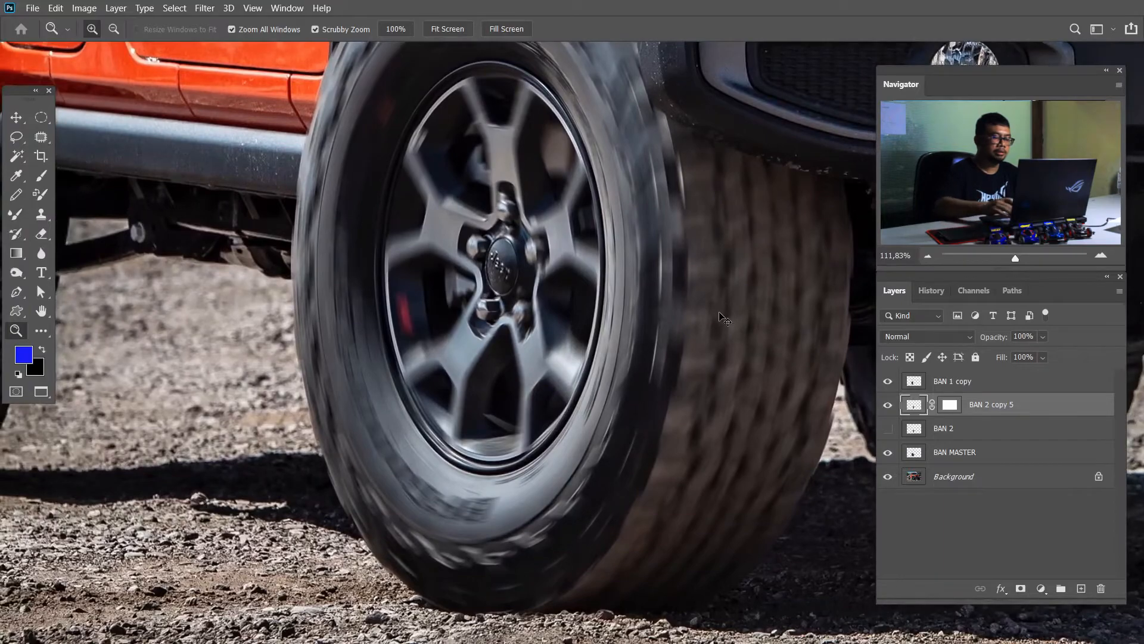
pyautogui.hotkey('ctrl', '-')
pyautogui.moveTo(584, 288); pyautogui.dragTo(567, 383)
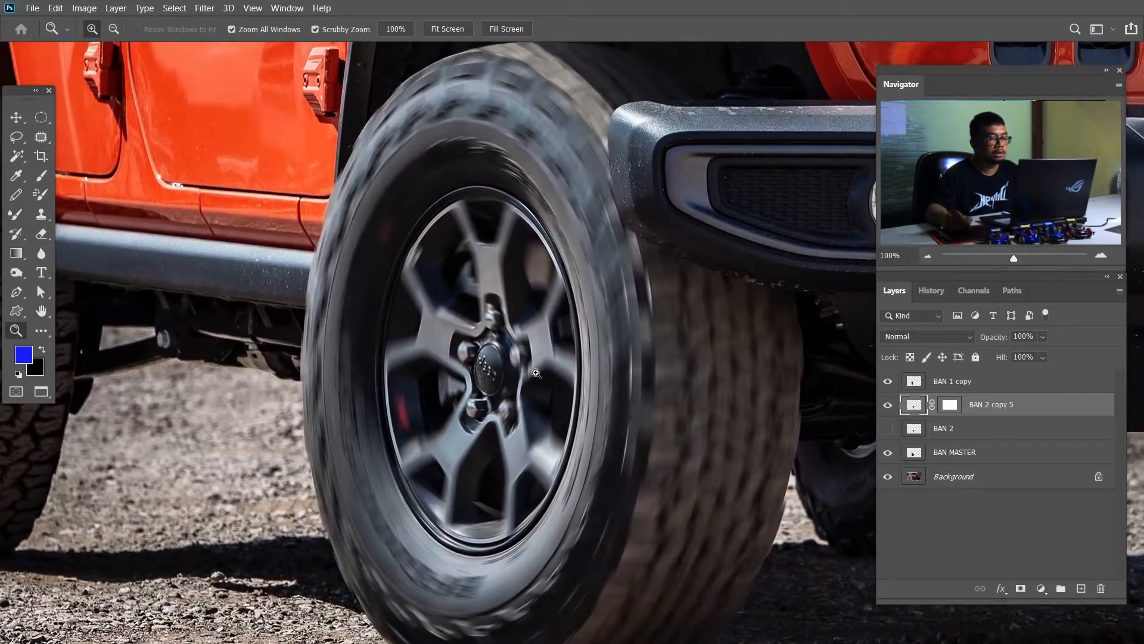
pyautogui.hotkey('ctrl', '-')
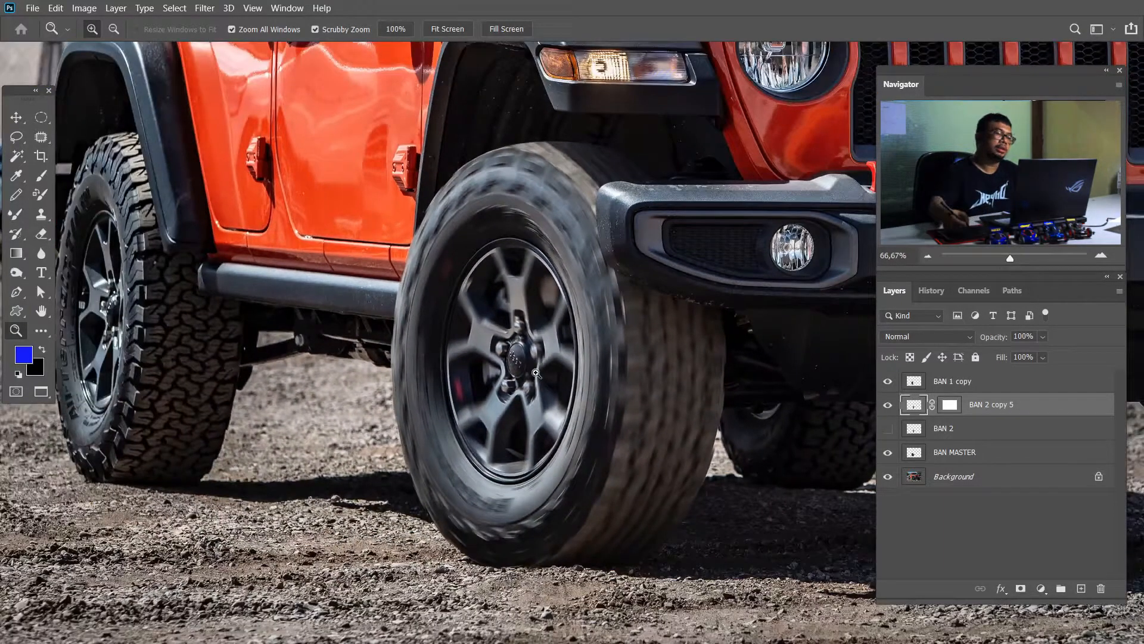
pyautogui.scroll(-1, 722, 453)
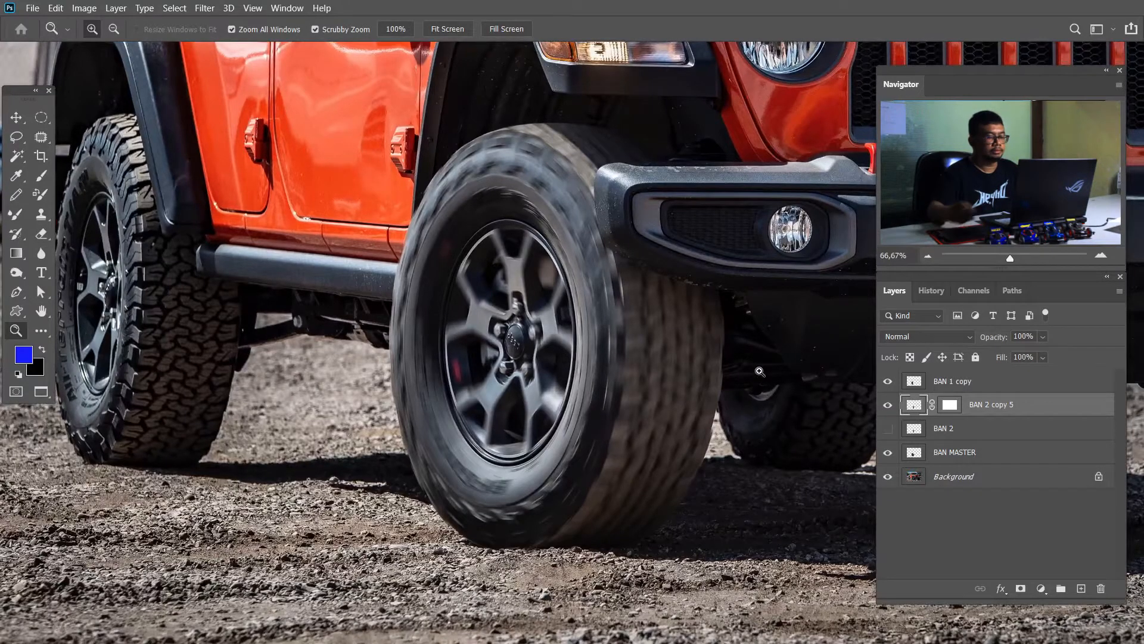
pyautogui.hotkey('ctrl', '-')
pyautogui.moveTo(587, 414); pyautogui.dragTo(504, 409)
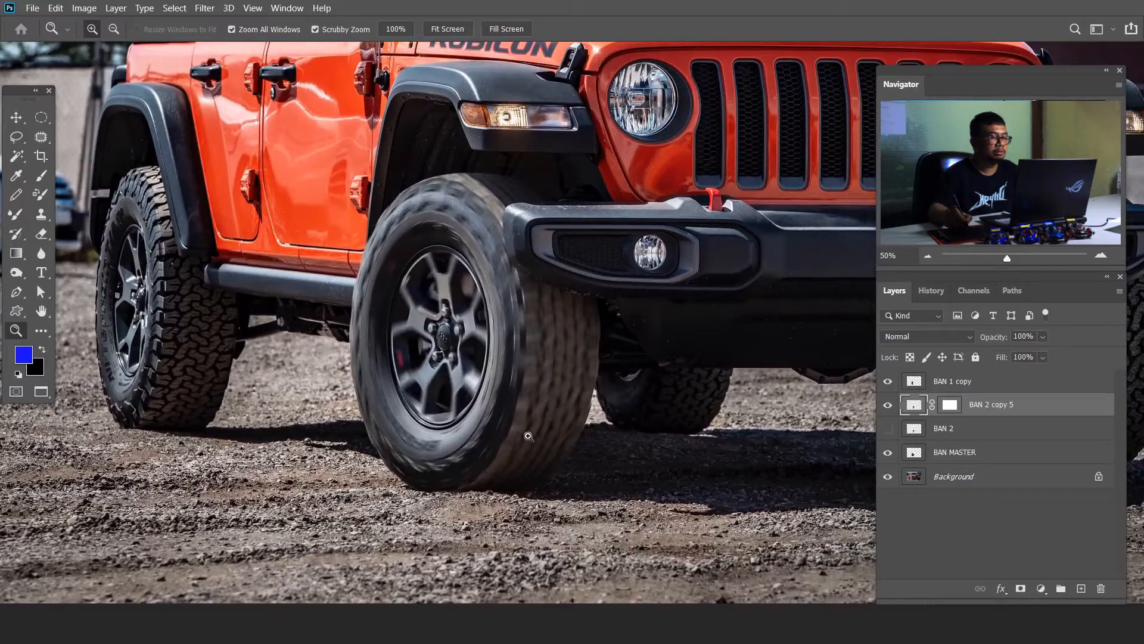
pyautogui.hotkey('ctrl', '-')
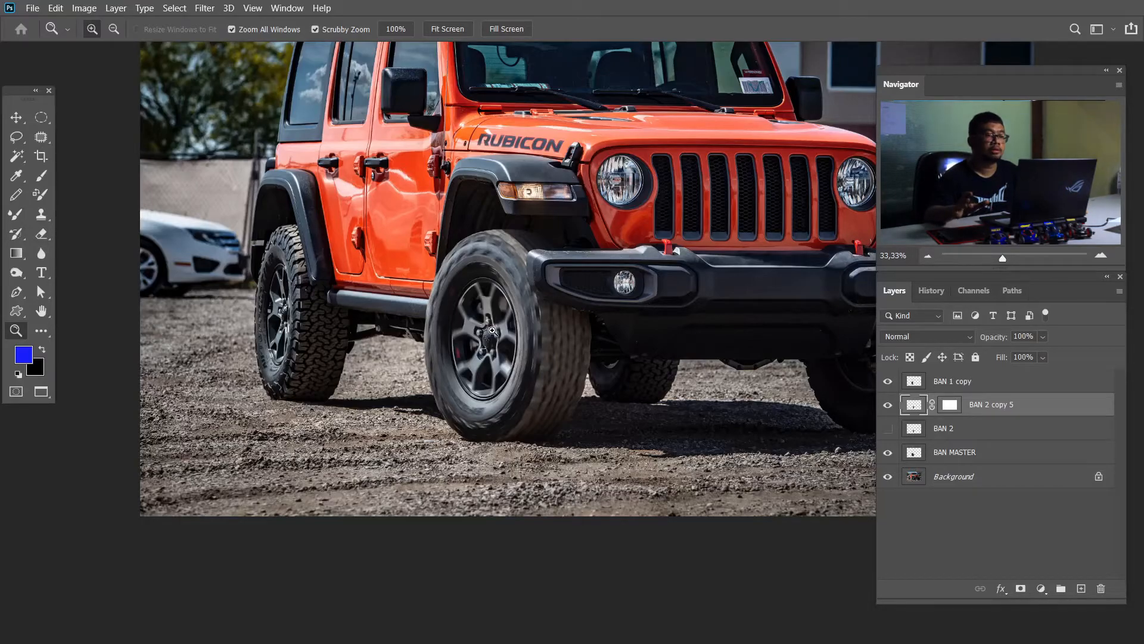
pyautogui.moveTo(494, 336); pyautogui.dragTo(493, 331)
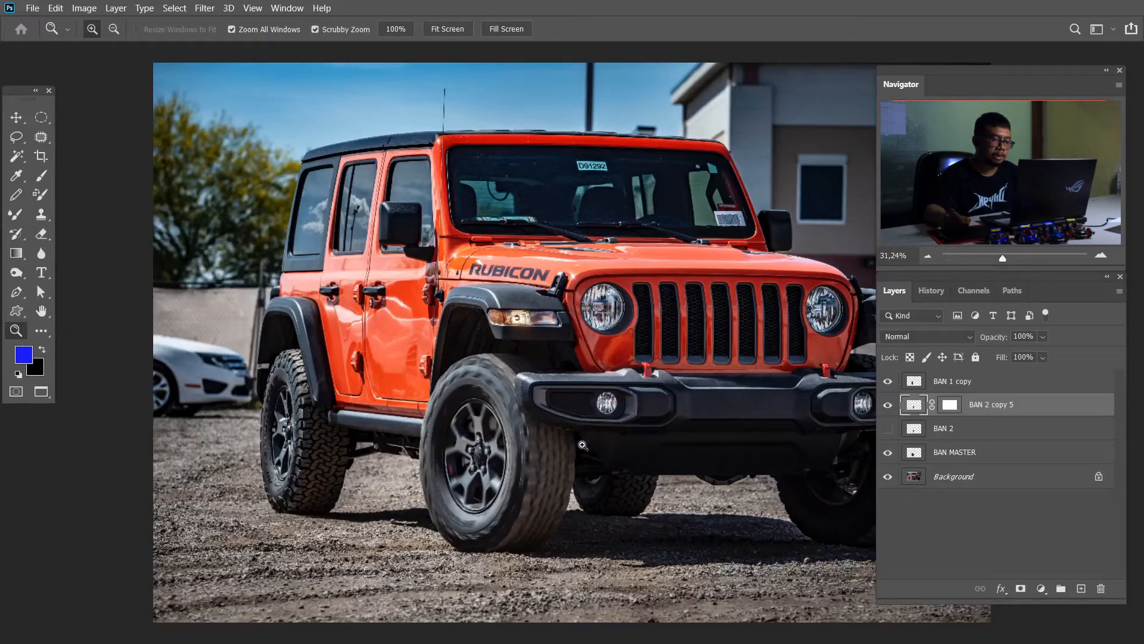
pyautogui.moveTo(663, 479); pyautogui.dragTo(563, 471)
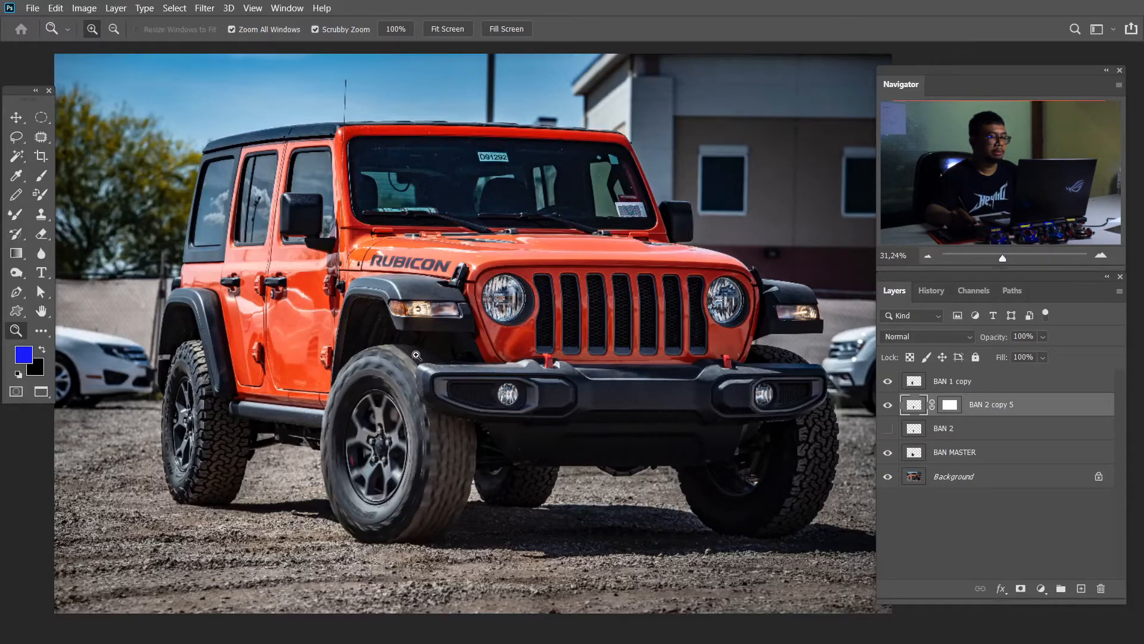
pyautogui.keyDown('alt'); pyautogui.click(368, 304); pyautogui.keyUp('alt')
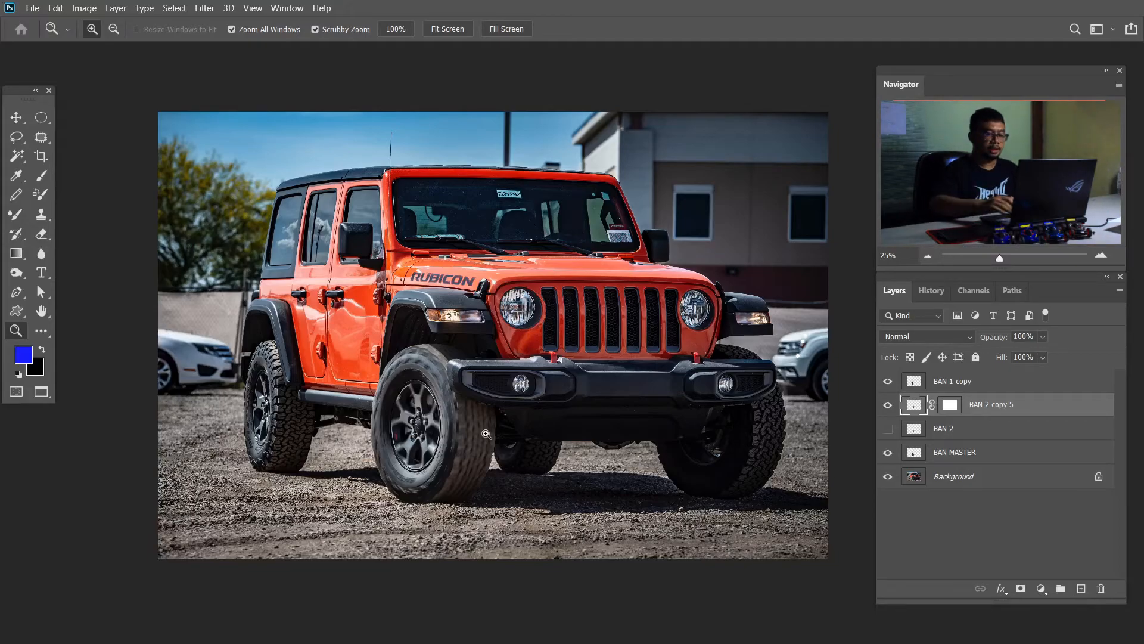
pyautogui.click(486, 434)
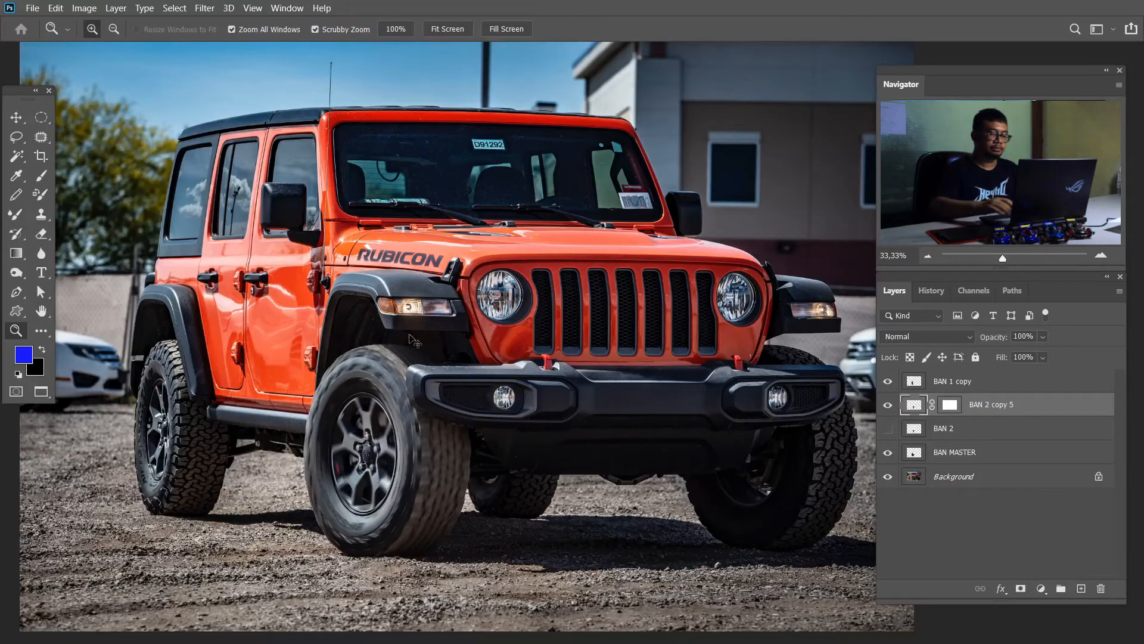
pyautogui.hotkey('ctrl', '-')
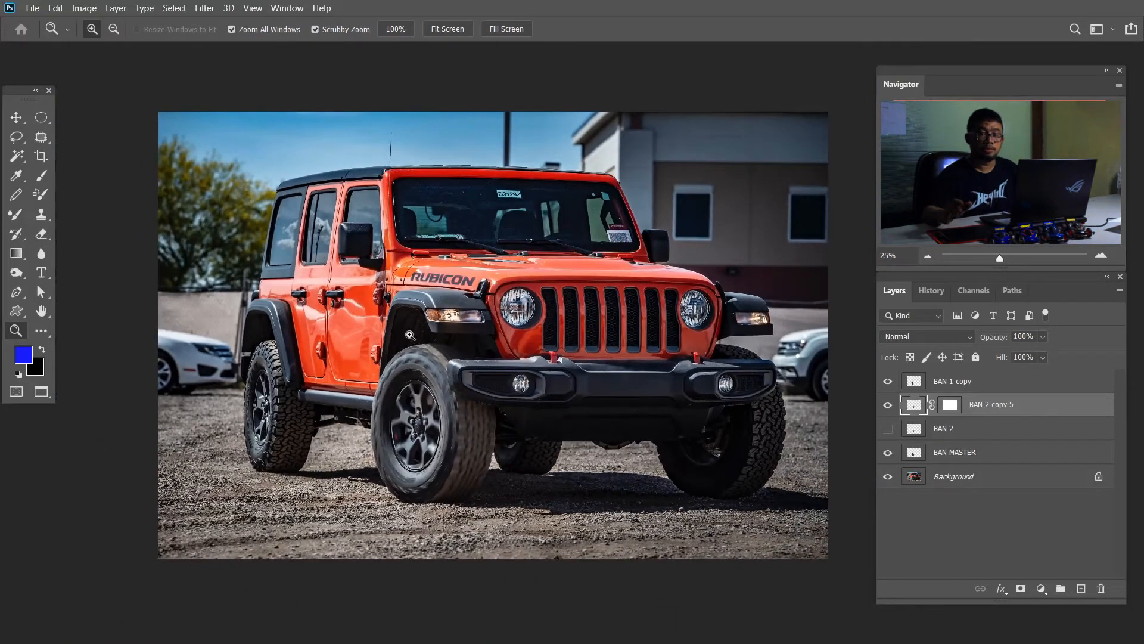